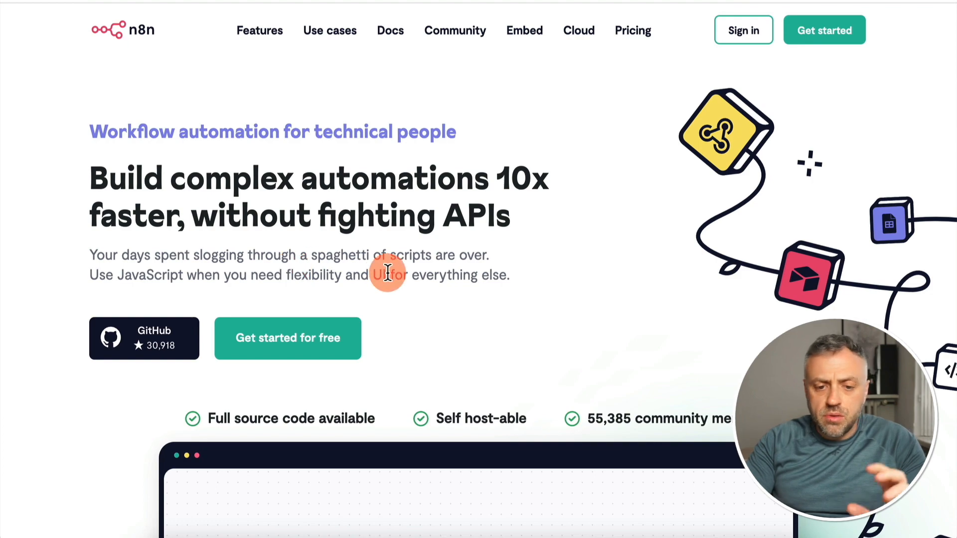
Examine the n8n home page, covering the sample workflow animation and the listed features and use cases
scroll(389, 277, down, 3)
scroll(387, 271, down, 4)
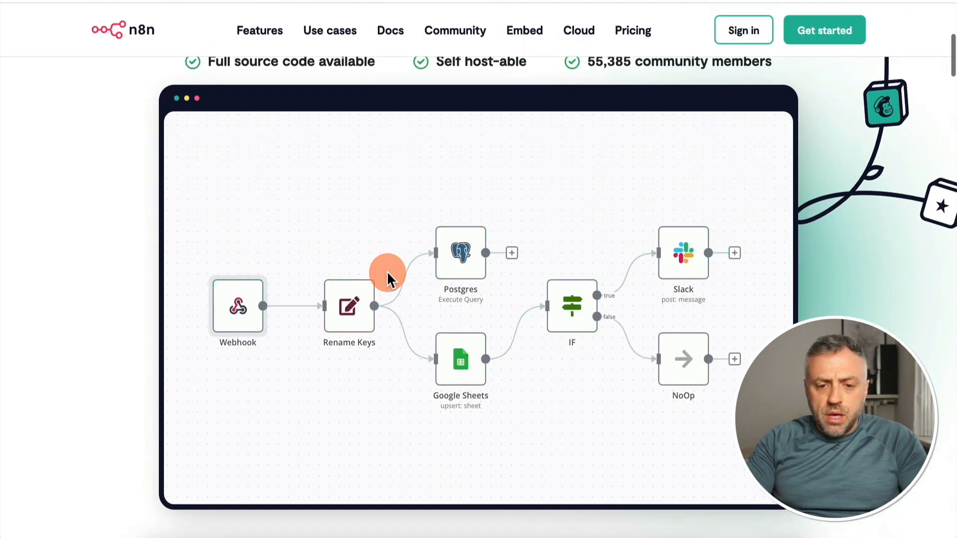
scroll(309, 200, up, 1)
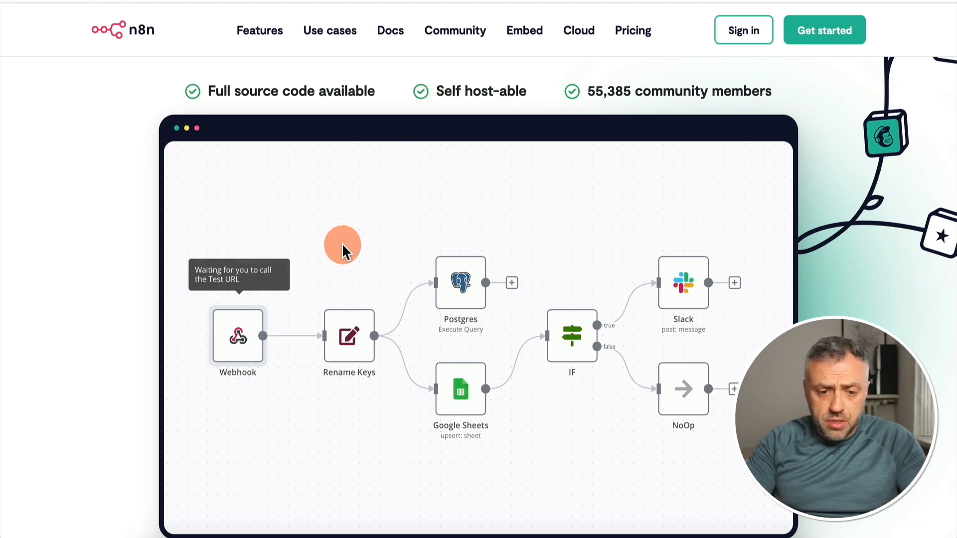
scroll(342, 247, down, 1)
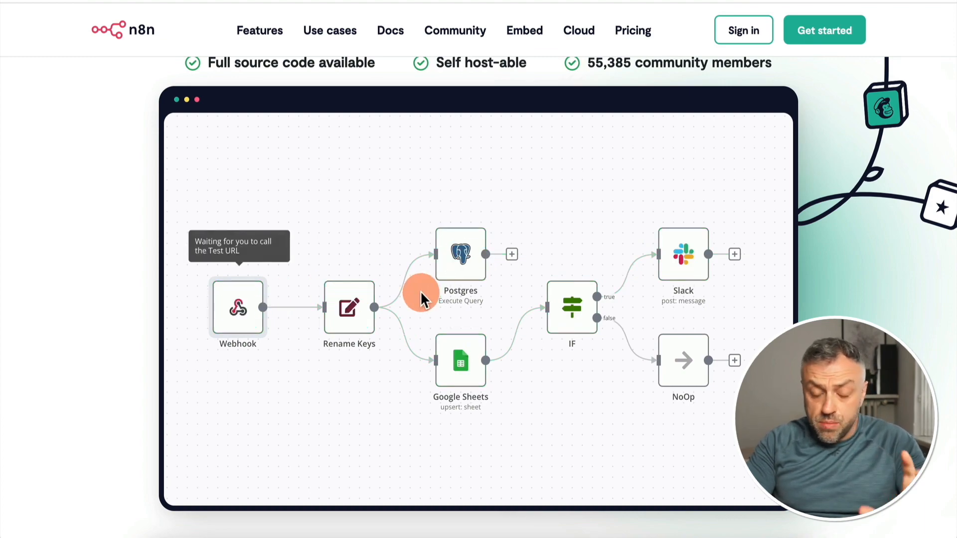
scroll(421, 291, down, 8)
scroll(420, 291, up, 7)
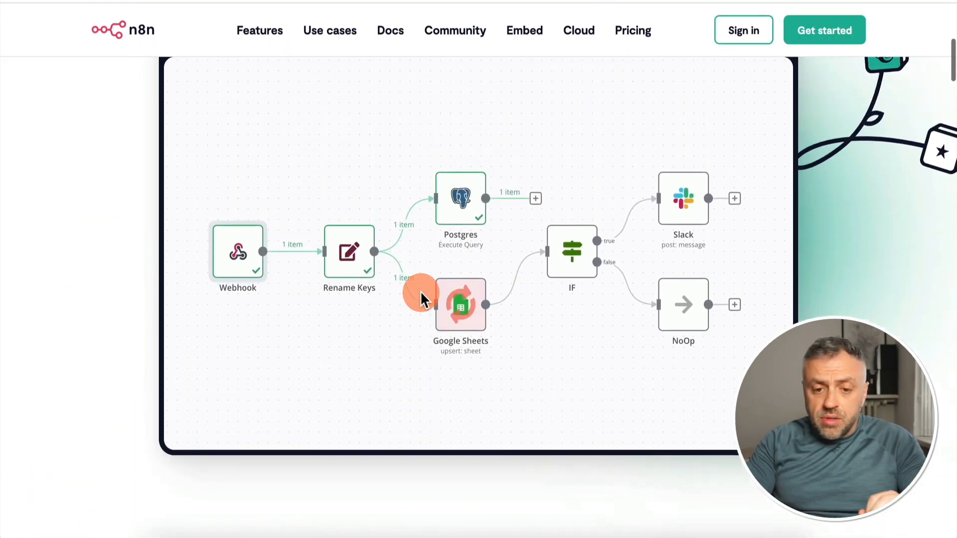
scroll(420, 291, up, 1)
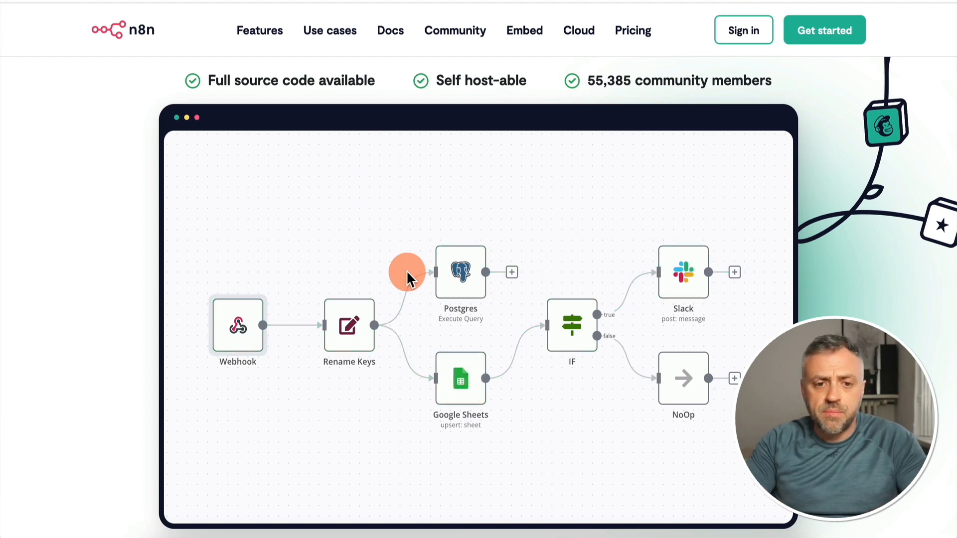
mouse_move(268, 33)
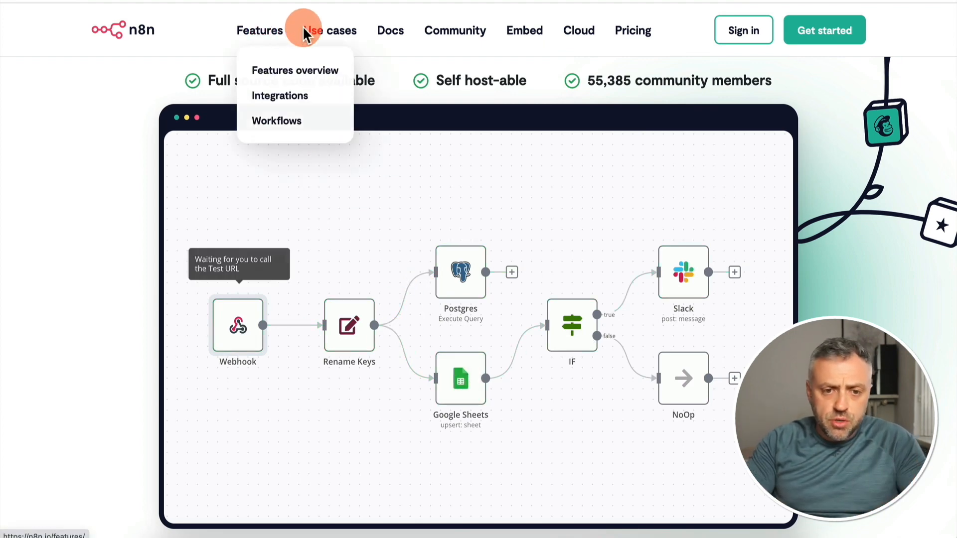
mouse_move(330, 37)
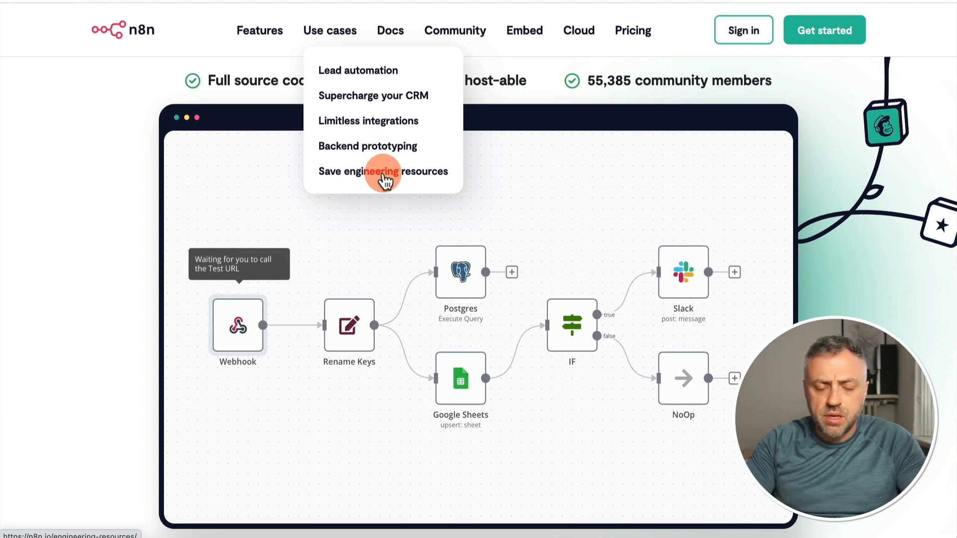
mouse_move(397, 36)
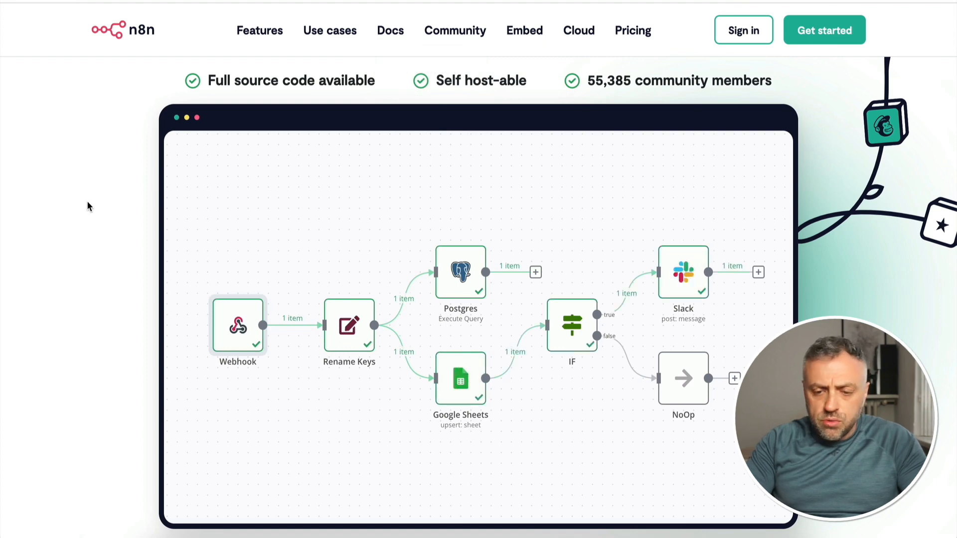
click(259, 42)
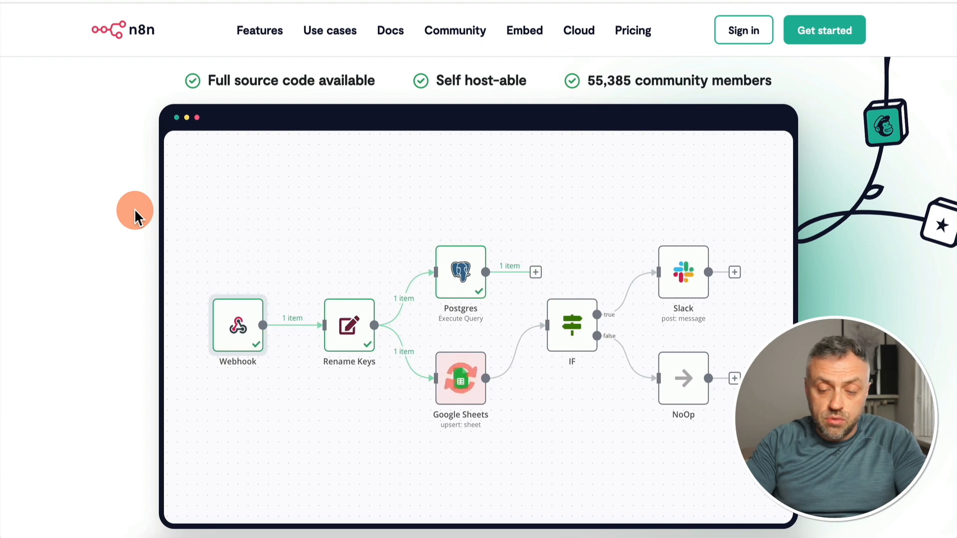
scroll(134, 209, up, 6)
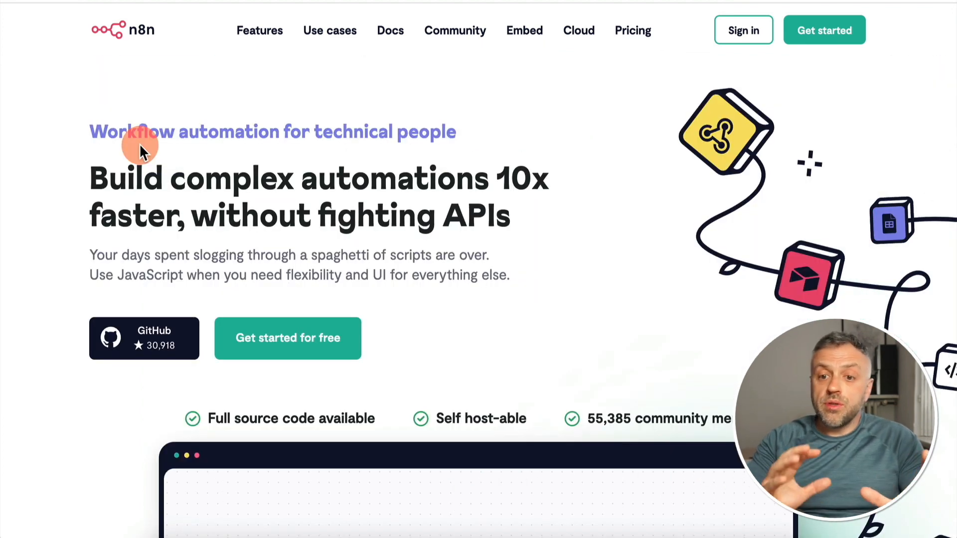
Review the n8n pricing page, comparing the Starter, Pro and Enterprise plans and the Community version
click(629, 30)
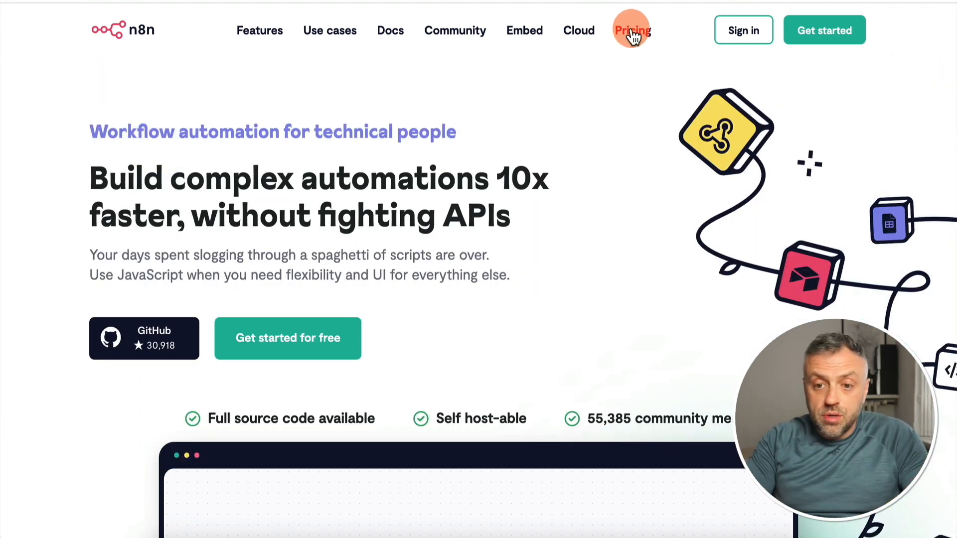
scroll(244, 231, down, 2)
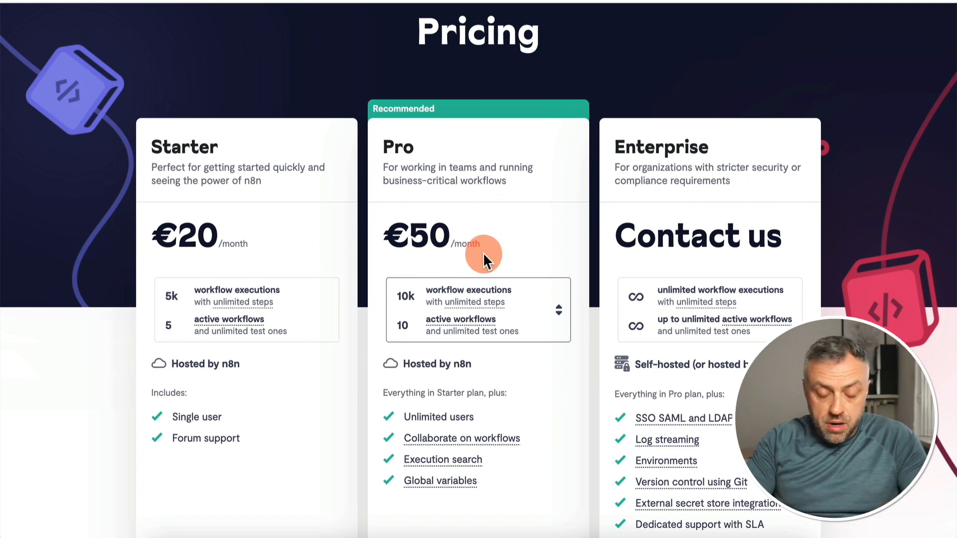
scroll(483, 252, down, 2)
scroll(483, 252, down, 2)
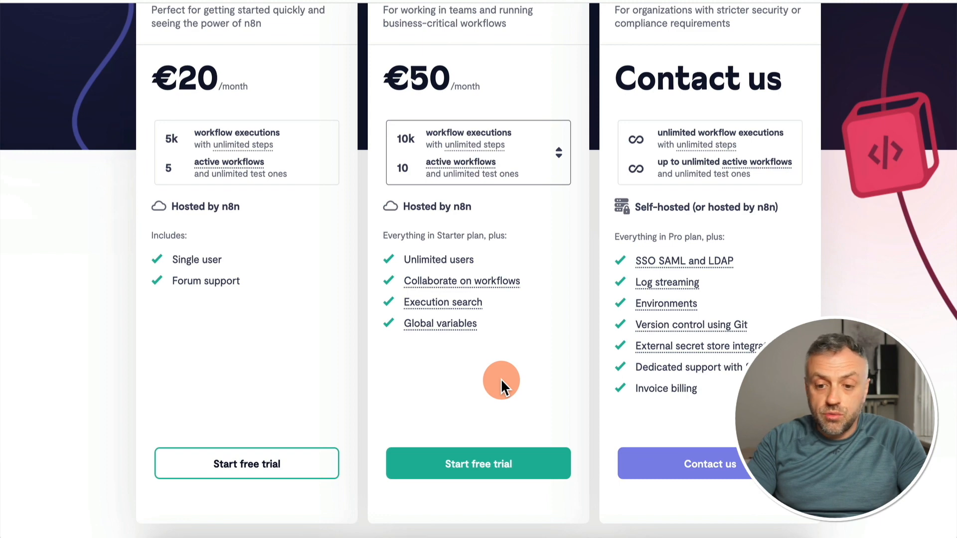
scroll(501, 380, up, 2)
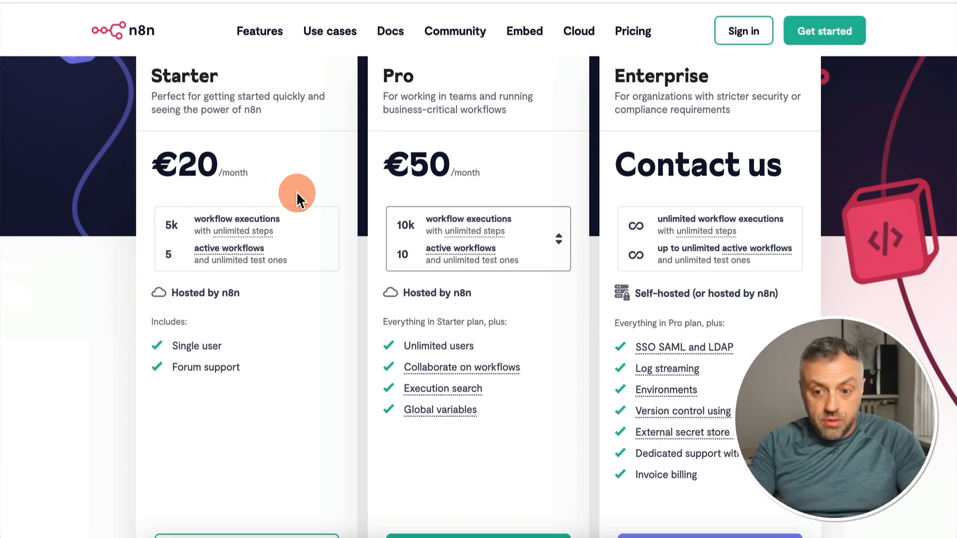
scroll(296, 191, down, 7)
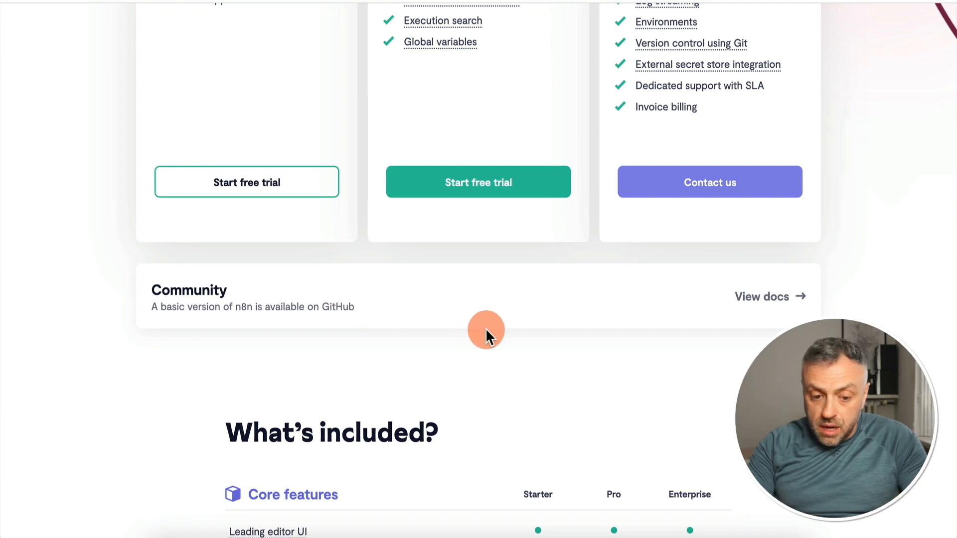
scroll(487, 335, up, 1)
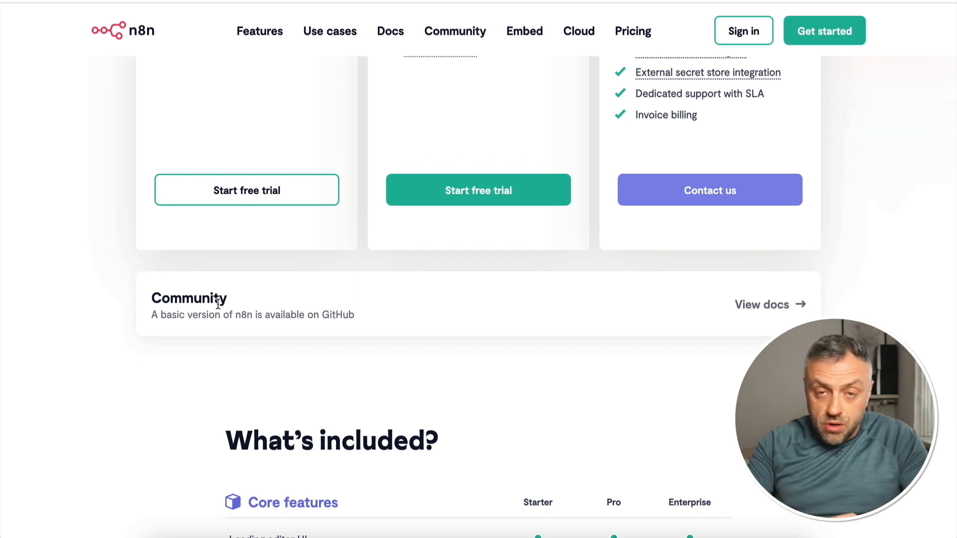
click(226, 302)
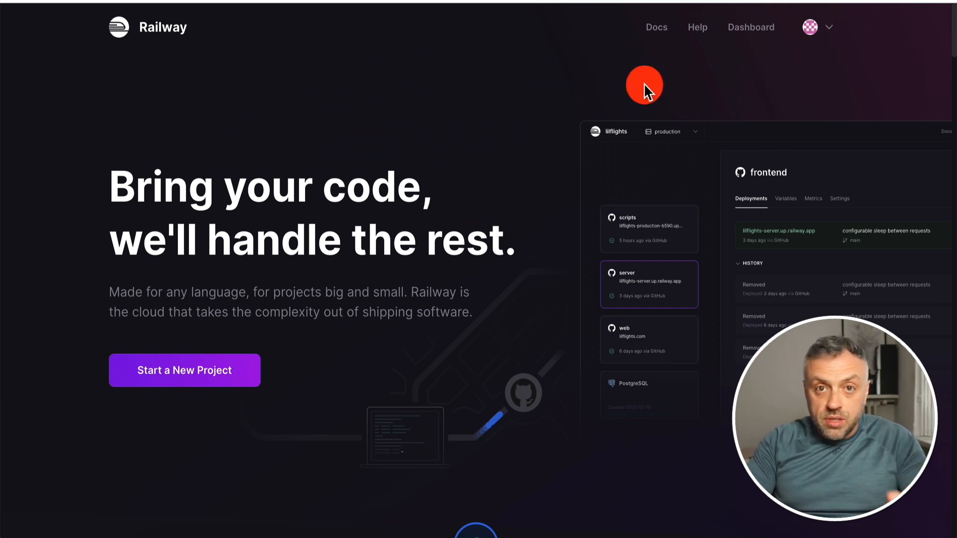
Start a new Railway project from the dashboard using the N8N deployment template
click(751, 27)
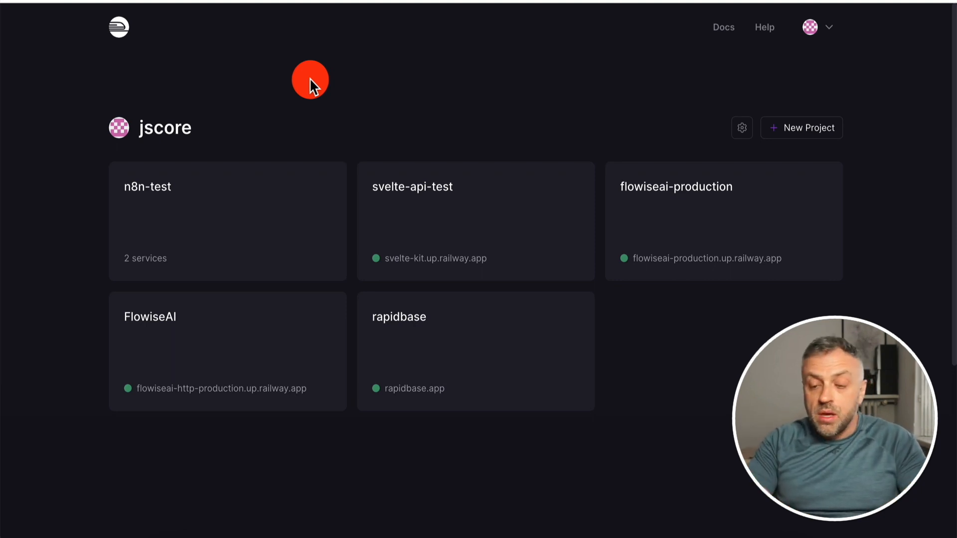
click(805, 134)
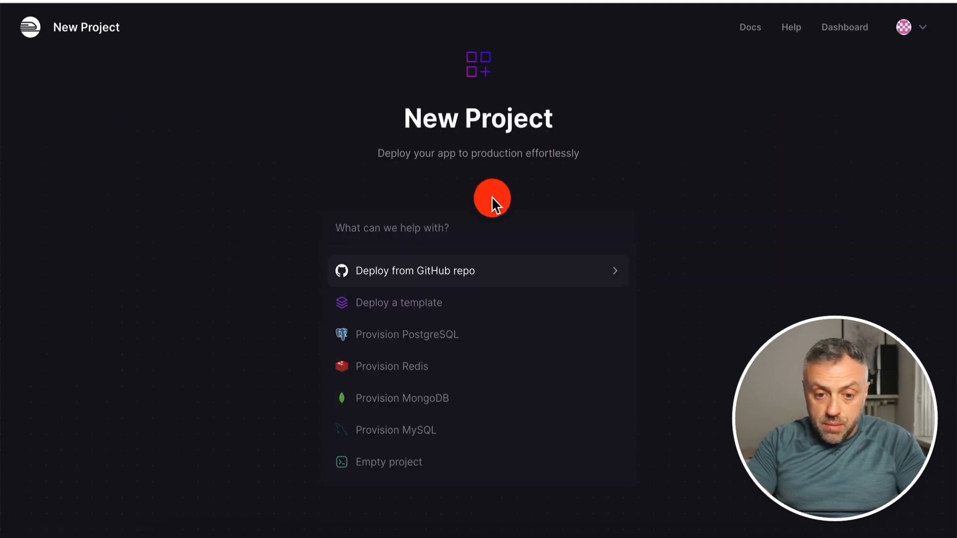
click(401, 311)
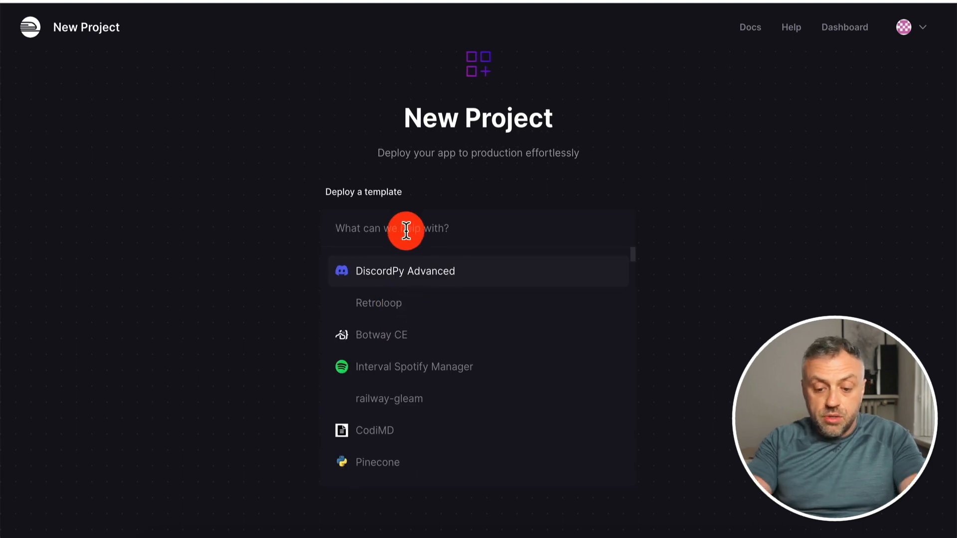
text(n8n)
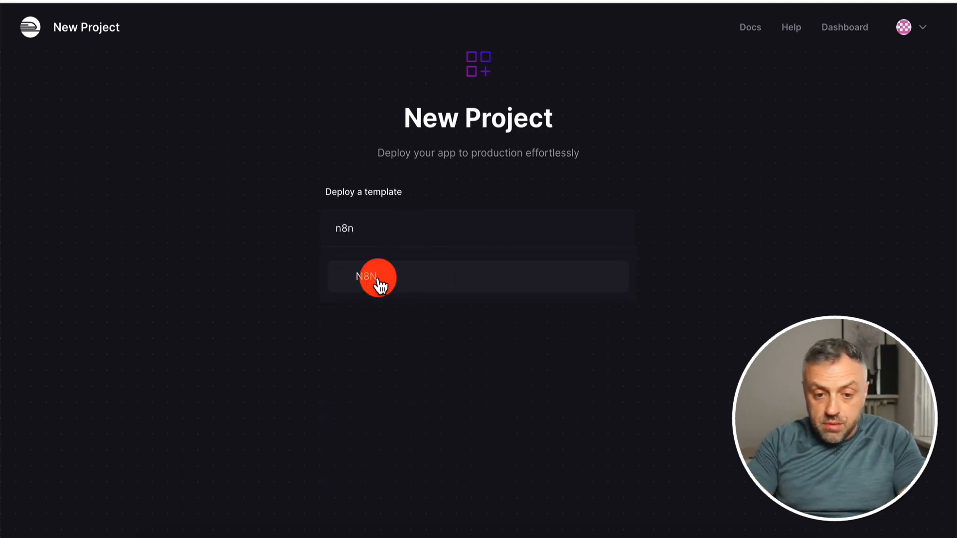
click(369, 278)
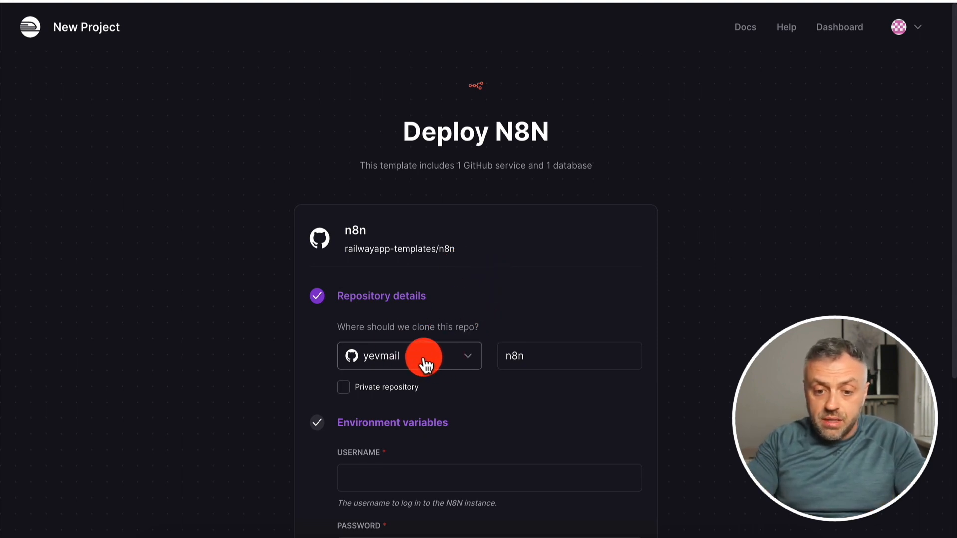
Fill in the login username and password variables for the n8n instance
click(528, 357)
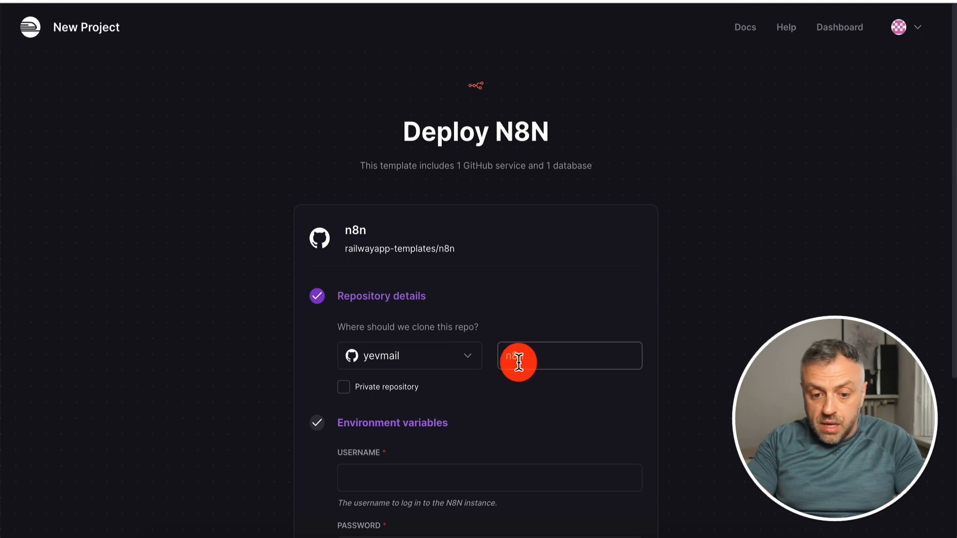
scroll(522, 305, down, 5)
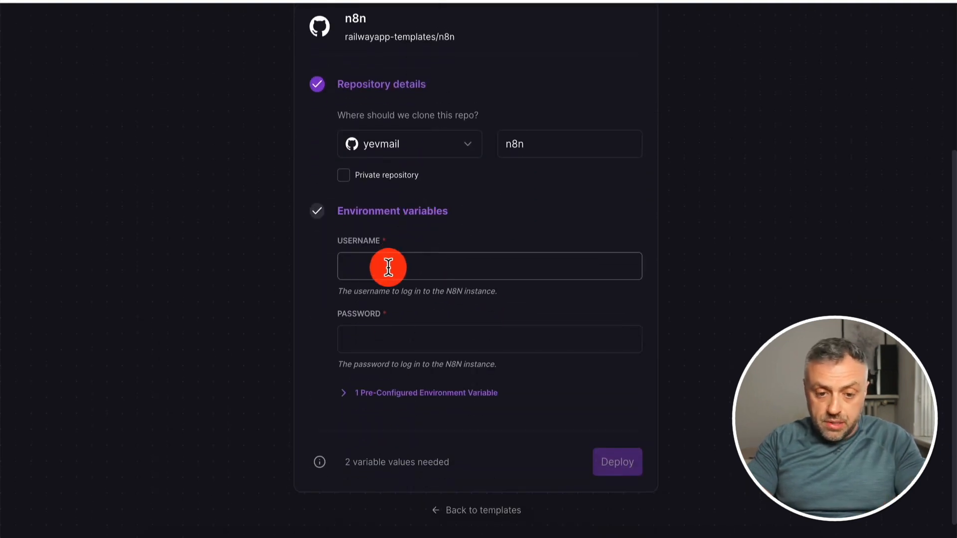
click(408, 344)
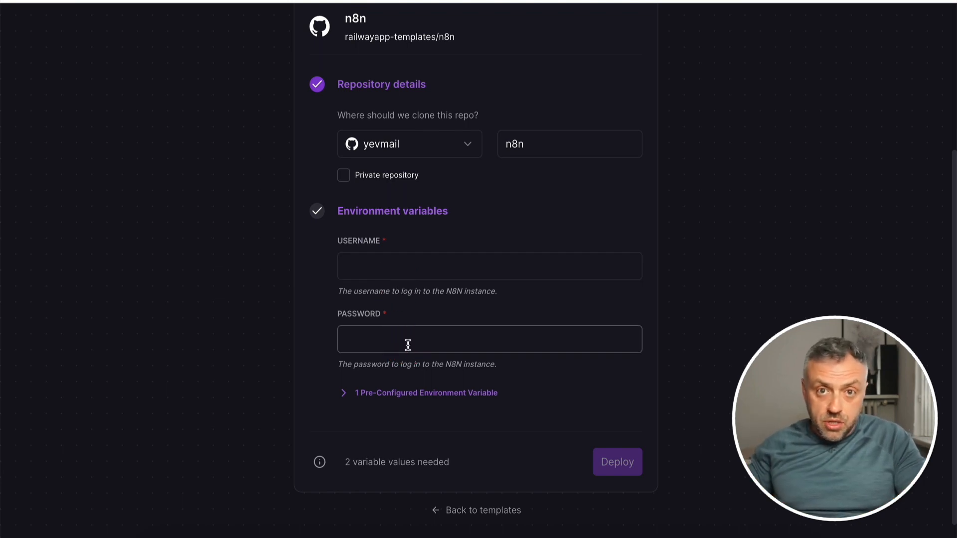
click(408, 344)
click(417, 255)
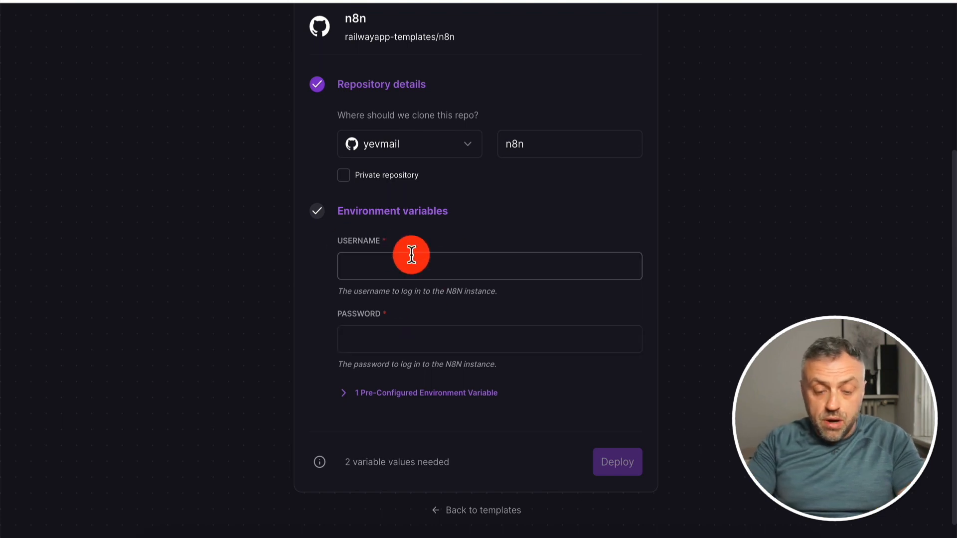
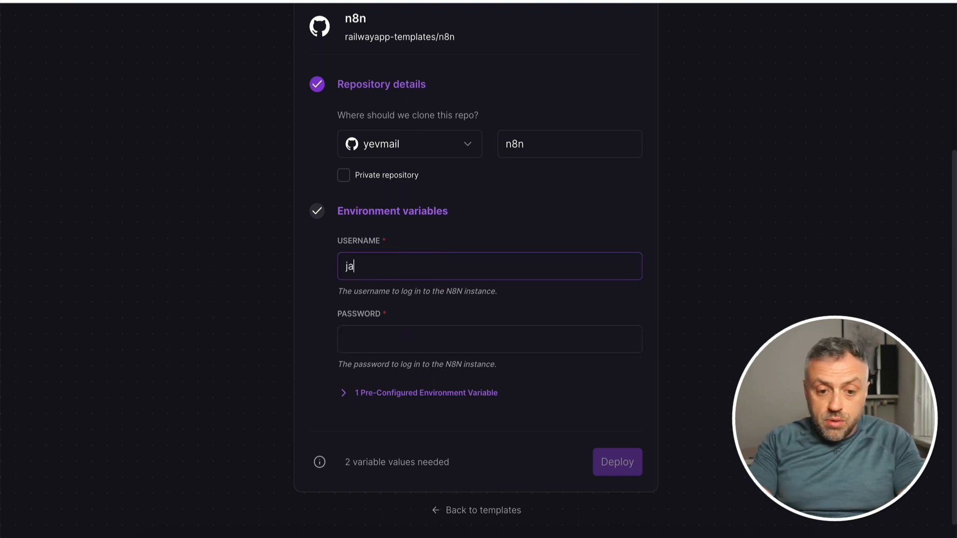
click(402, 336)
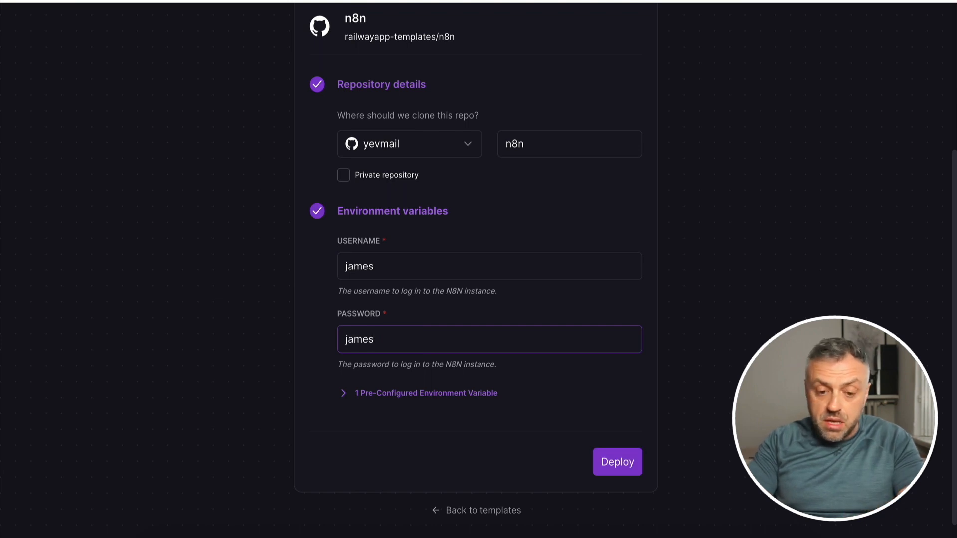
Set the pre-configured PORT variable to 5678 and deploy the n8n template
scroll(254, 382, down, 1)
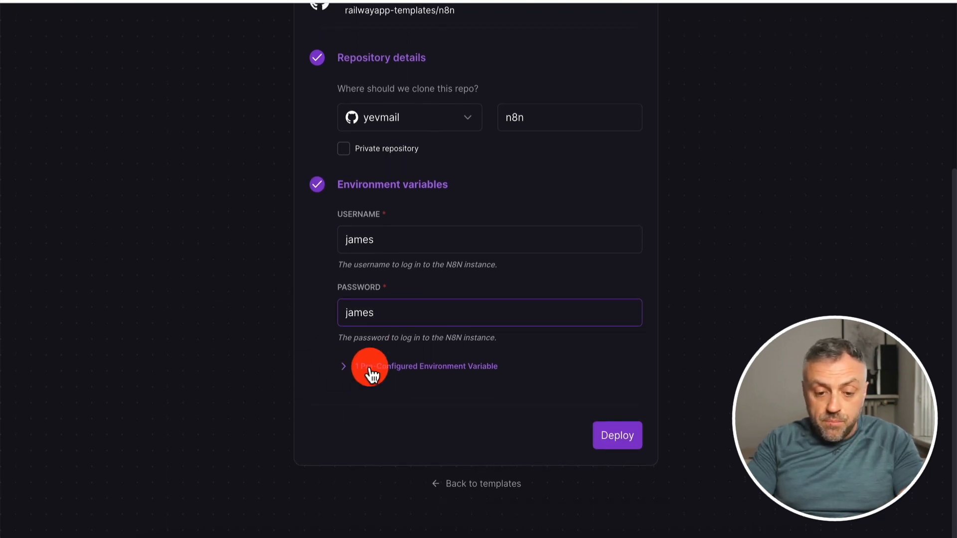
click(373, 375)
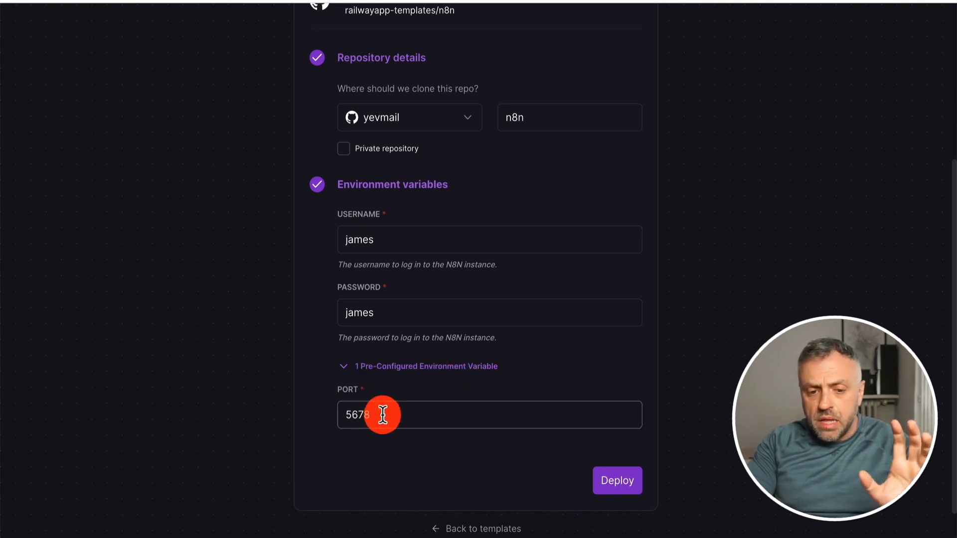
click(361, 417)
text(56)
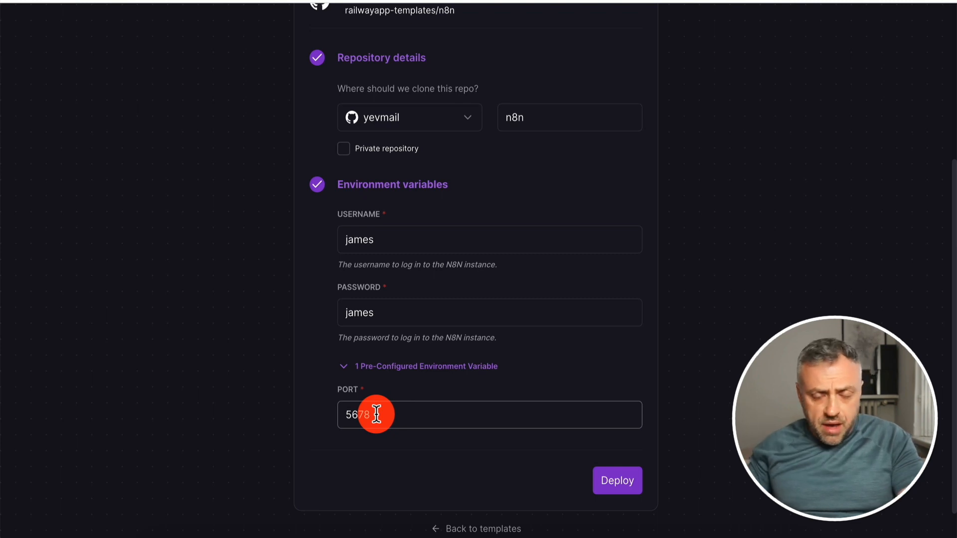
text(78)
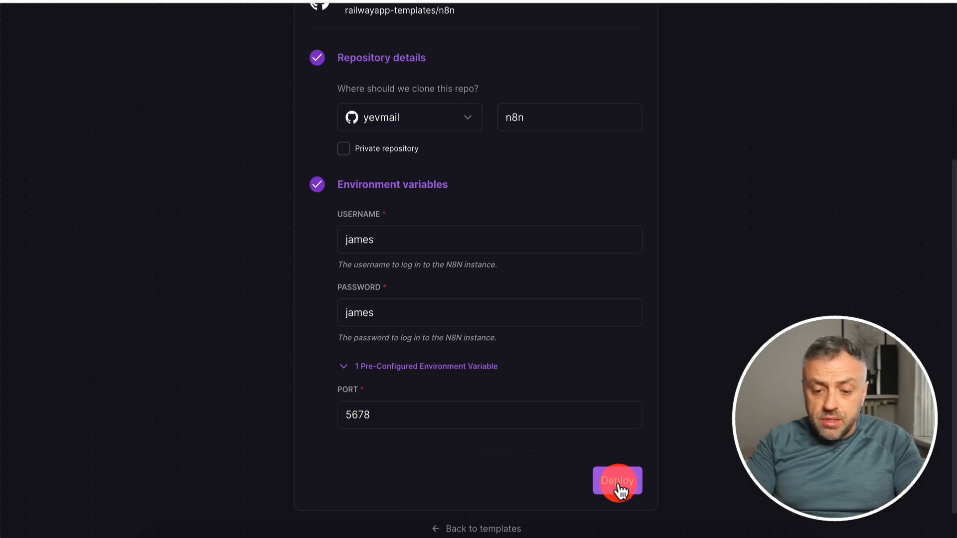
click(618, 482)
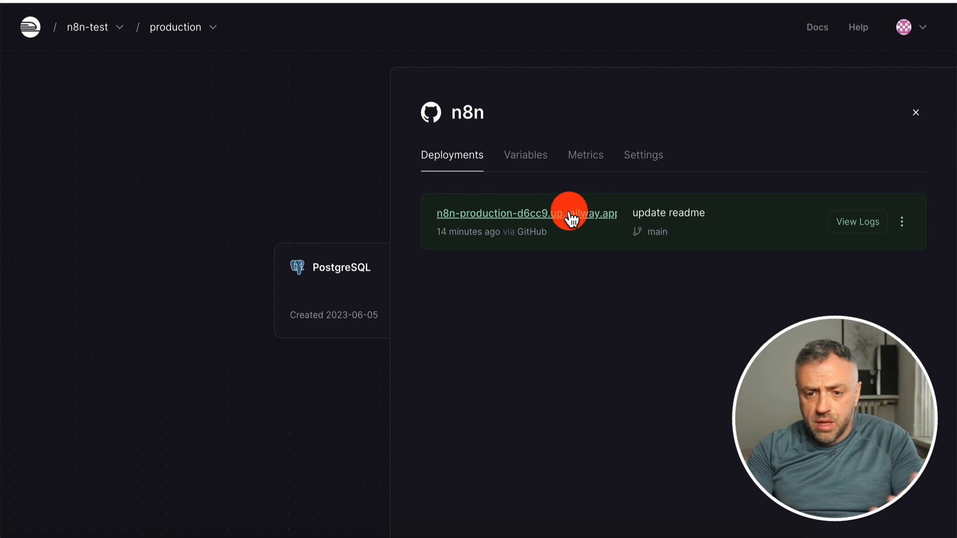
Examine the n8n service's domain settings, including the options for adding a custom domain and editing the generated railway.app subdomain
click(648, 156)
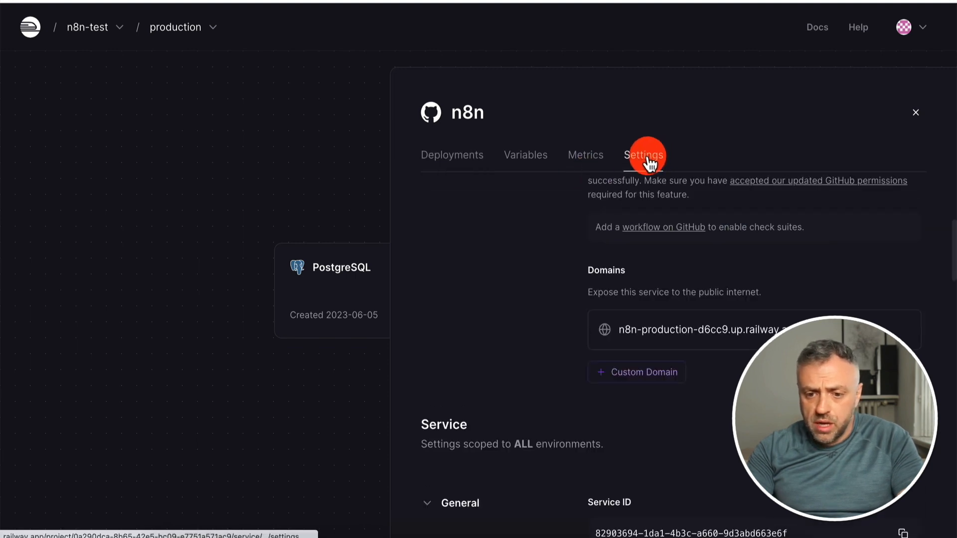
click(643, 372)
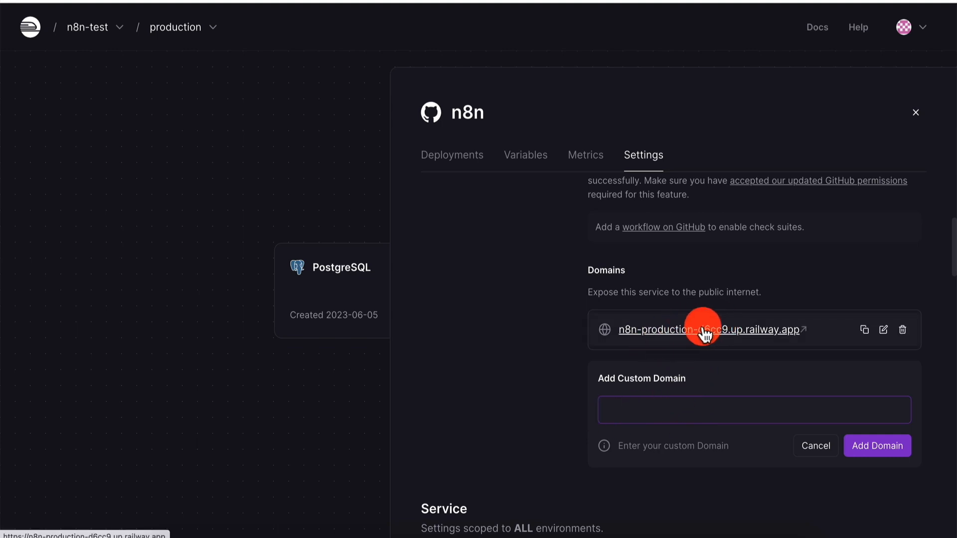
click(803, 446)
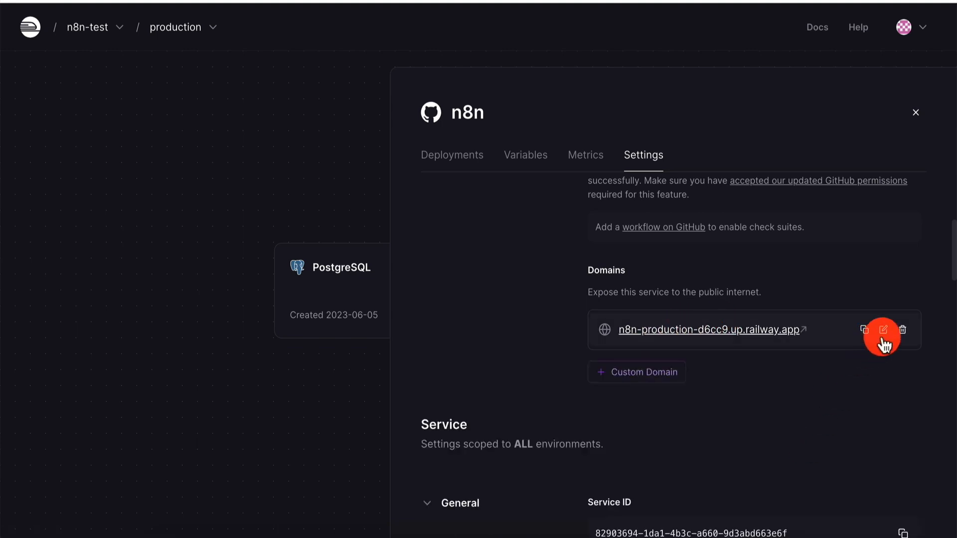
click(883, 331)
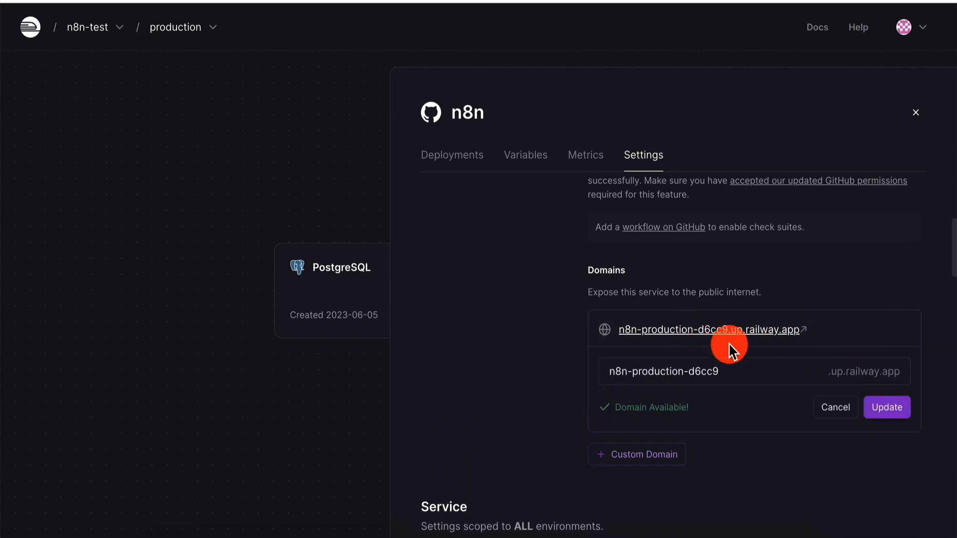
click(830, 408)
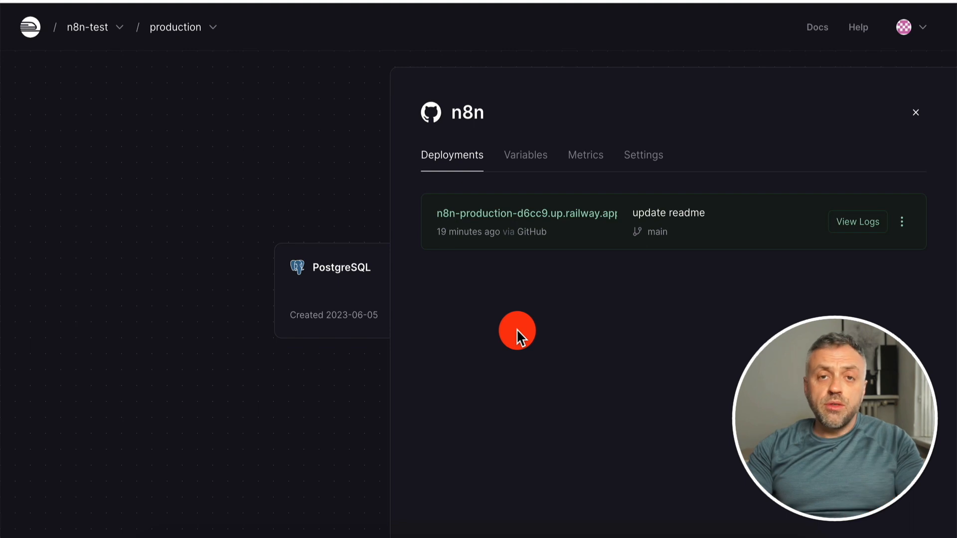
Replace the n8n service's raw variables with the prepared set: login username and password, PORT 443, PostgreSQL references, N8N_PROTOCOL https, N8N_HOST and N8N_PORT 443
click(533, 159)
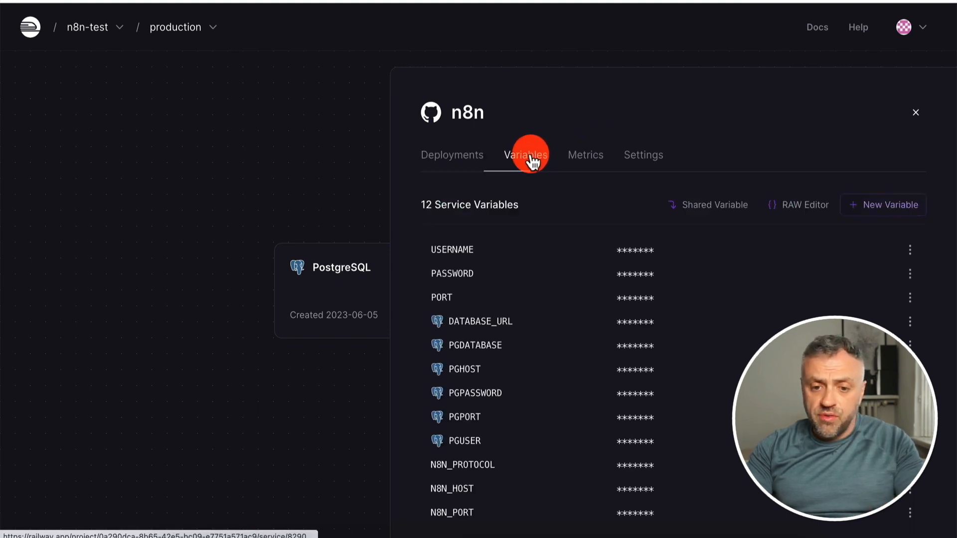
click(813, 204)
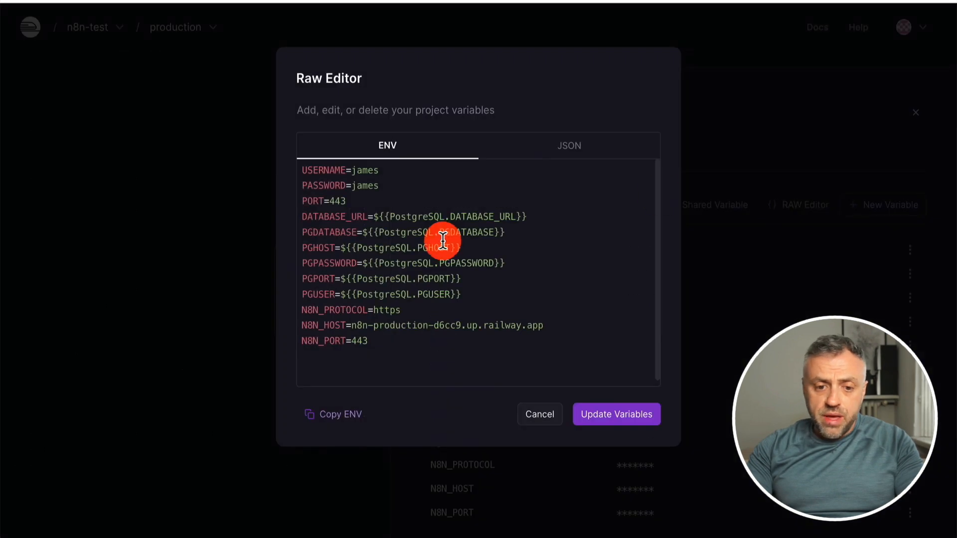
key(ctrl+a)
key(BackSpace)
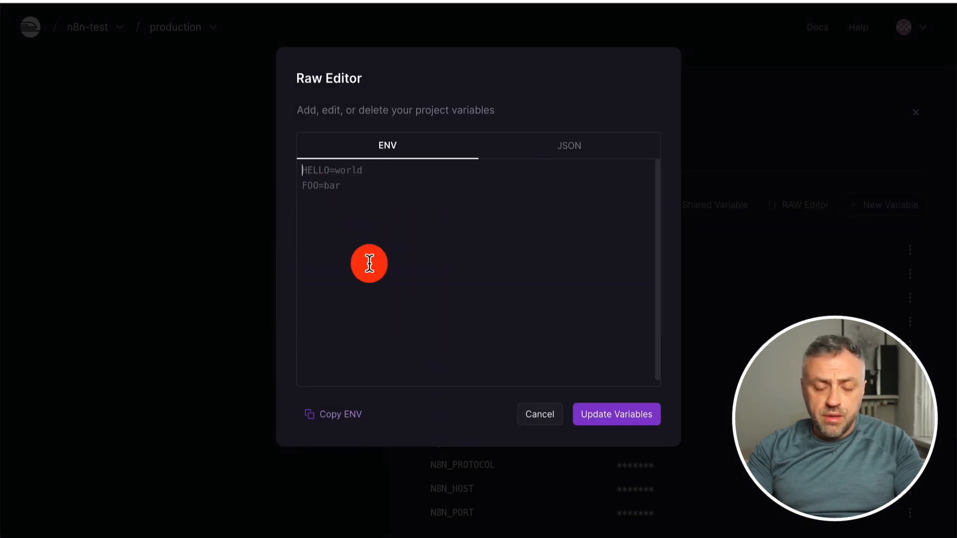
key(alt+Tab)
key(ctrl+c)
key(alt+Tab)
key(ctrl+v)
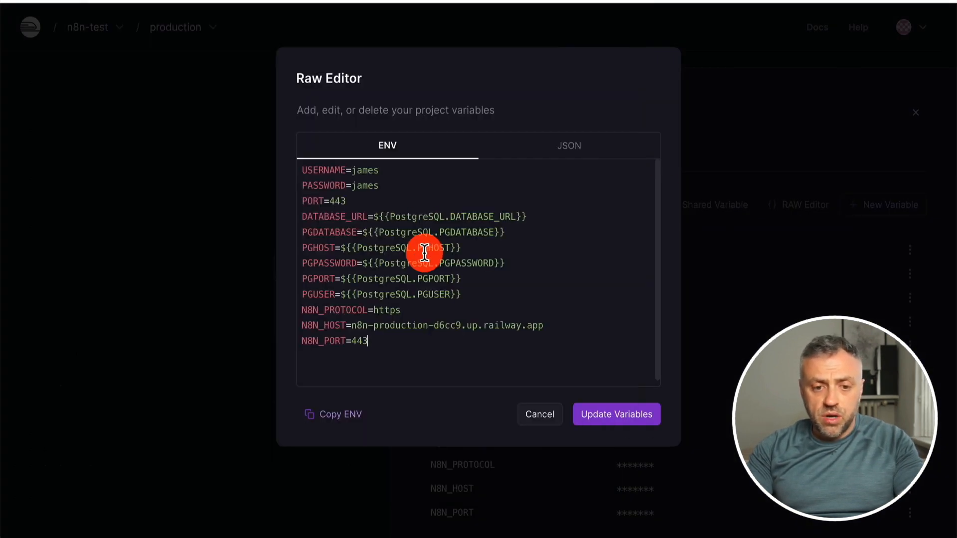
Check that N8N_HOST holds the service's railway.app domain, update the variables and open the deployed n8n instance
click(351, 325)
key(shift+End)
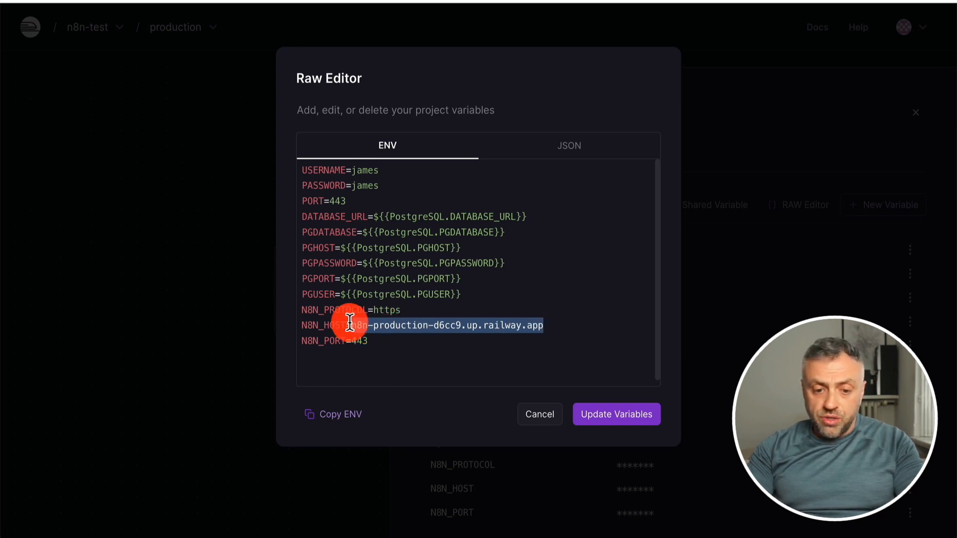
click(616, 417)
click(453, 160)
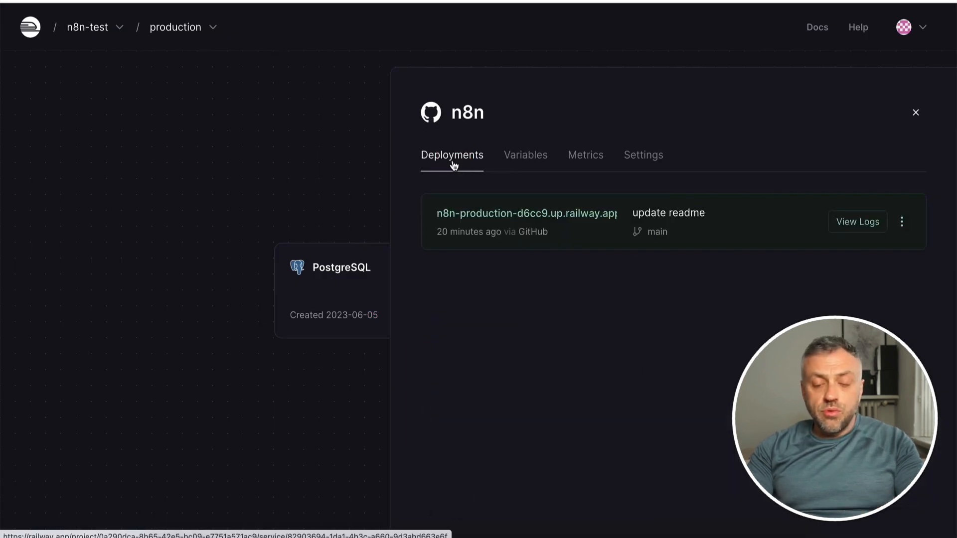
click(484, 214)
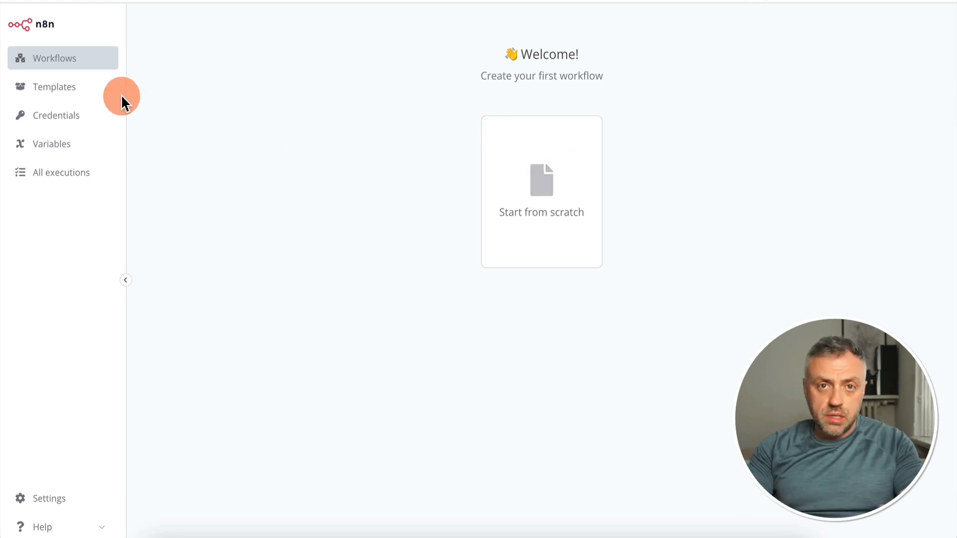
Browse the list of ready-made workflow templates in n8n
click(69, 90)
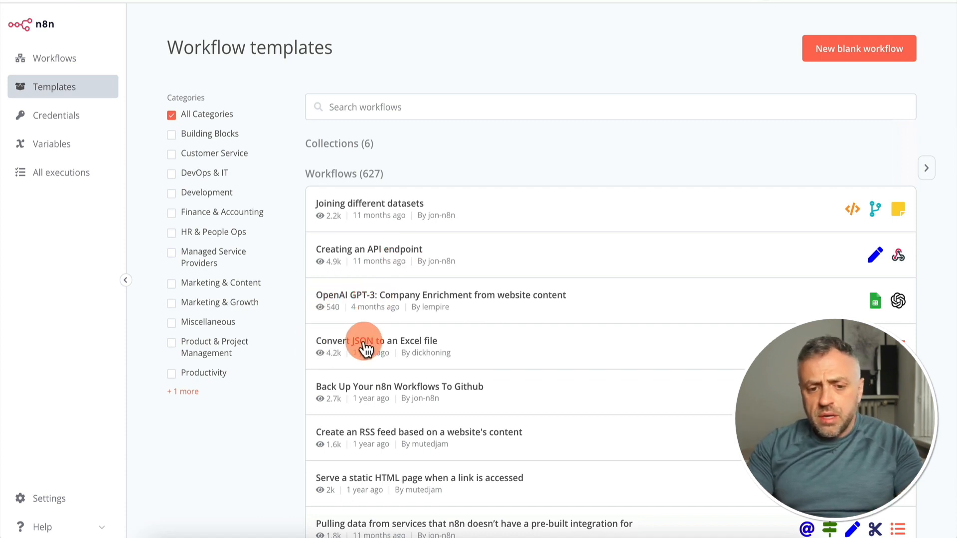
scroll(349, 185, down, 10)
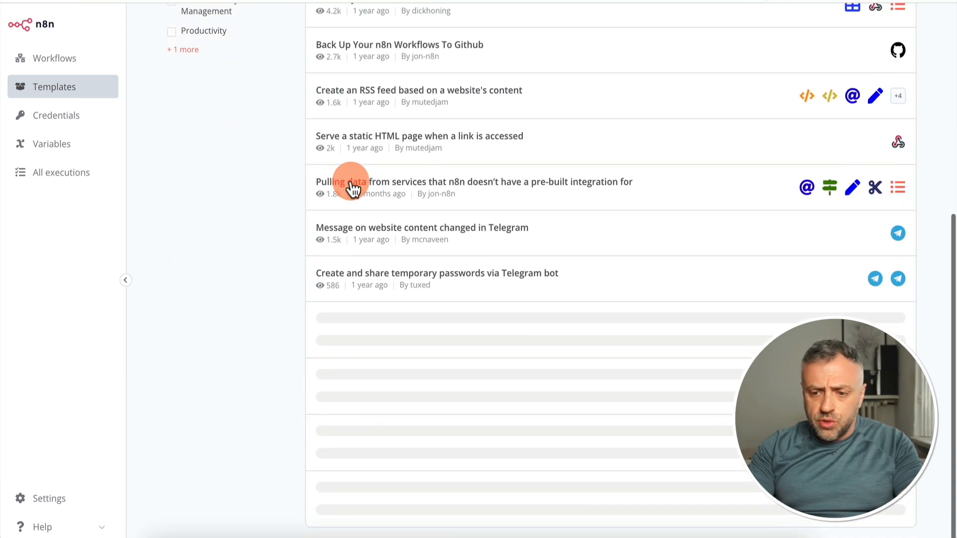
scroll(352, 187, up, 15)
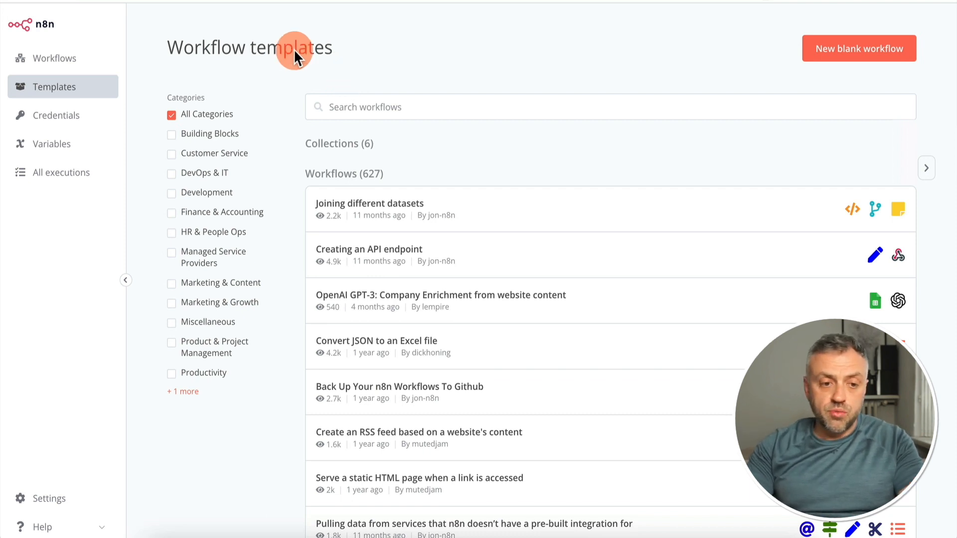
Create a workflow from scratch and add an "On webhook call" trigger as its first step
click(86, 60)
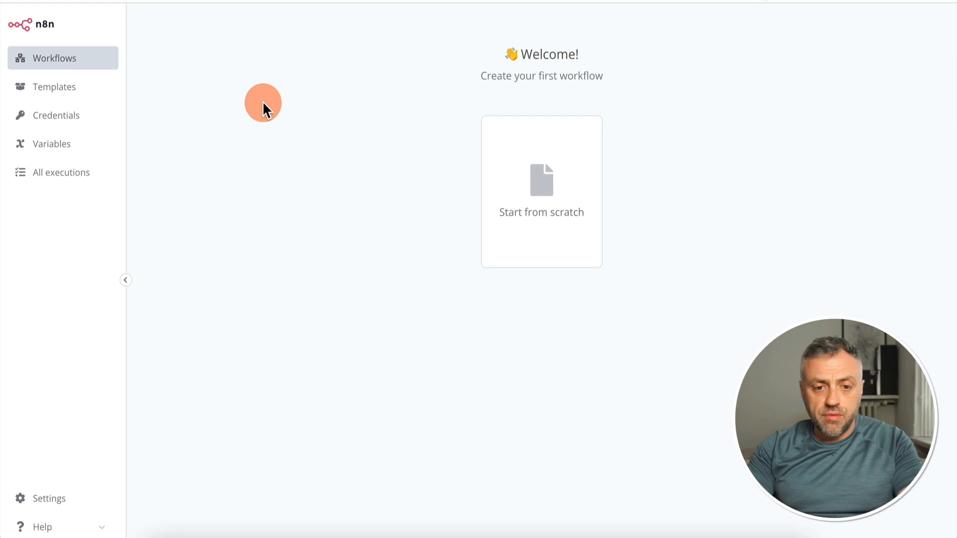
click(521, 188)
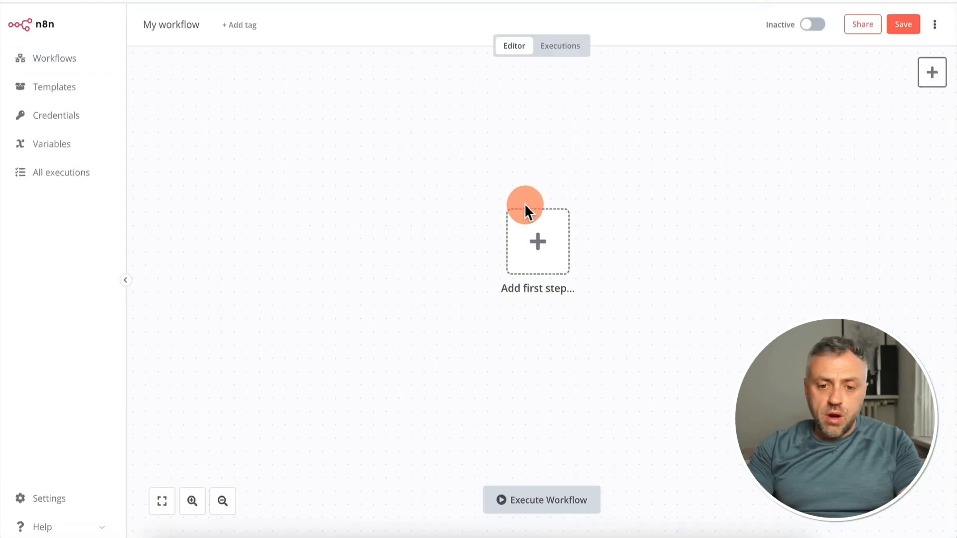
click(538, 243)
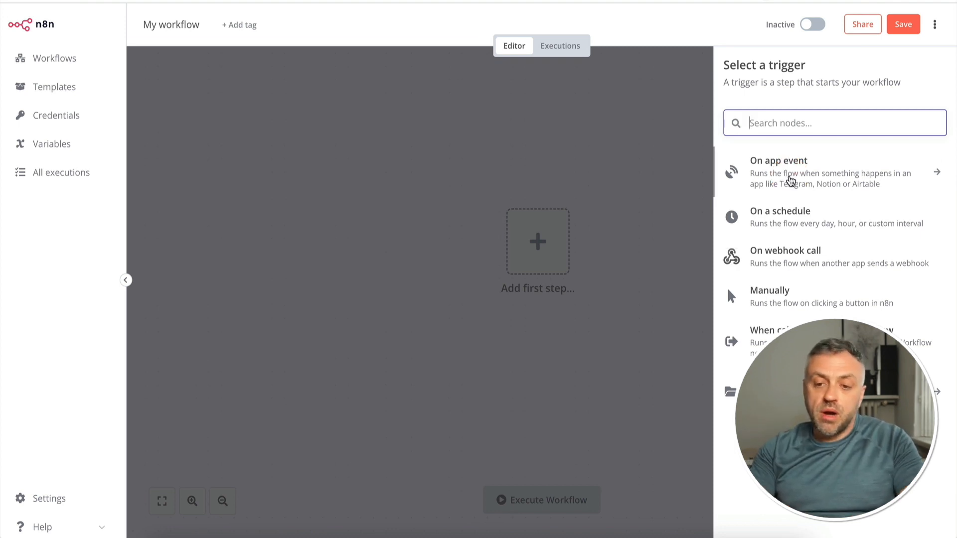
click(640, 191)
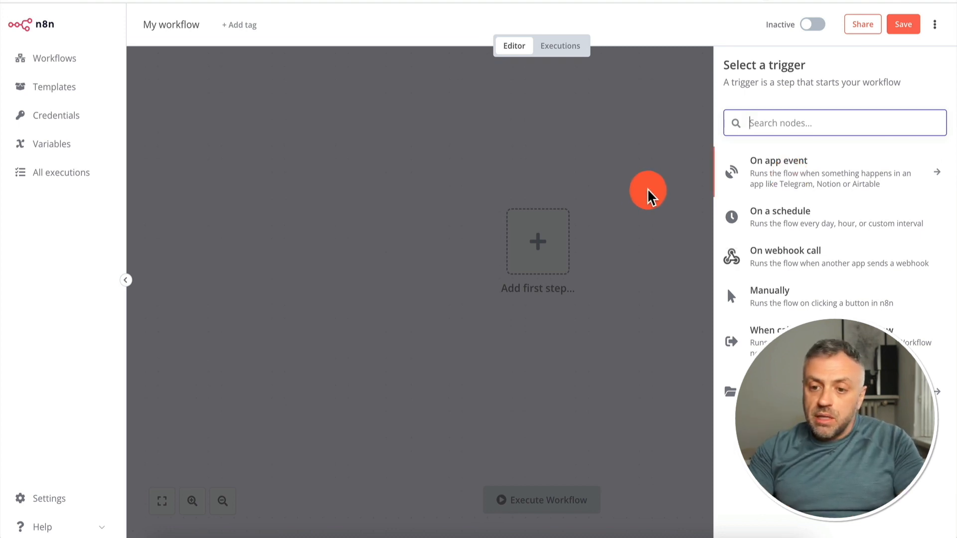
click(792, 175)
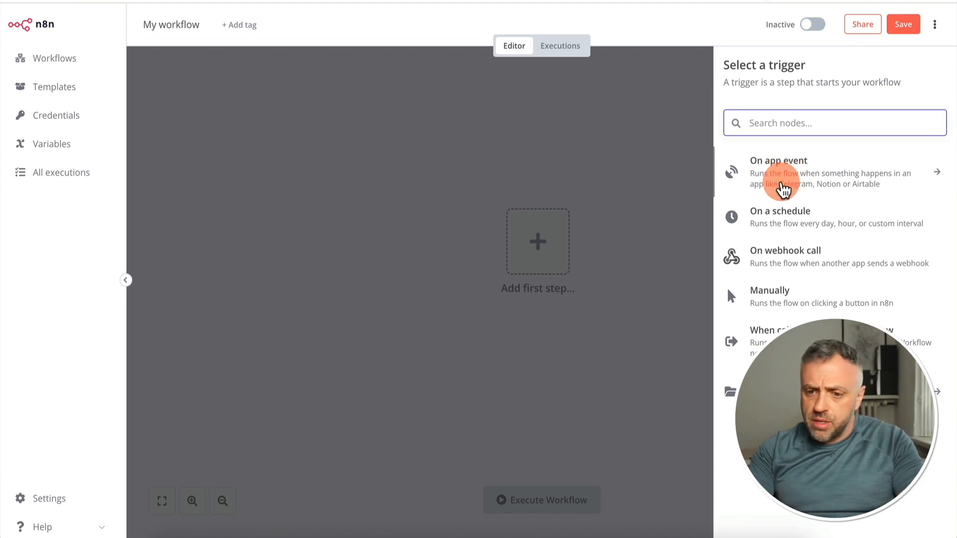
click(795, 259)
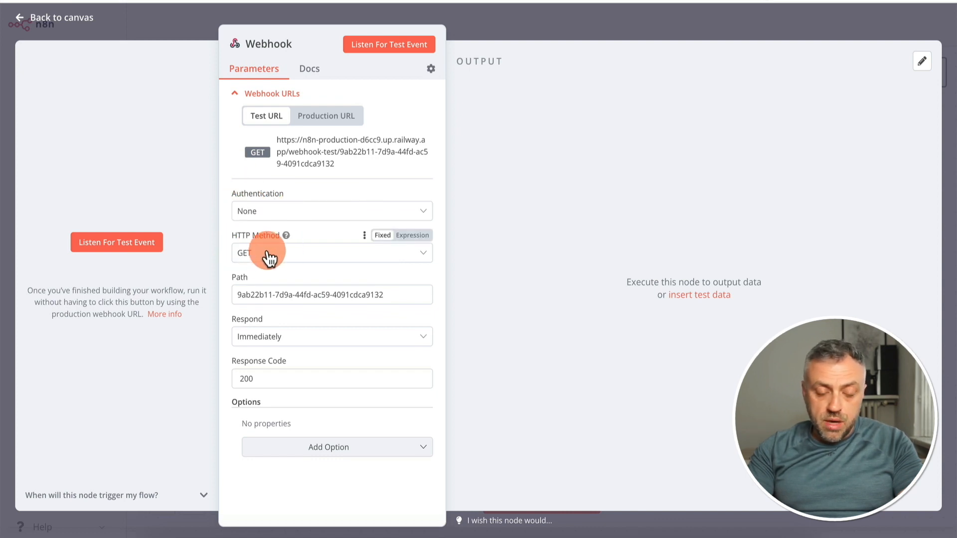
triple_click(270, 288)
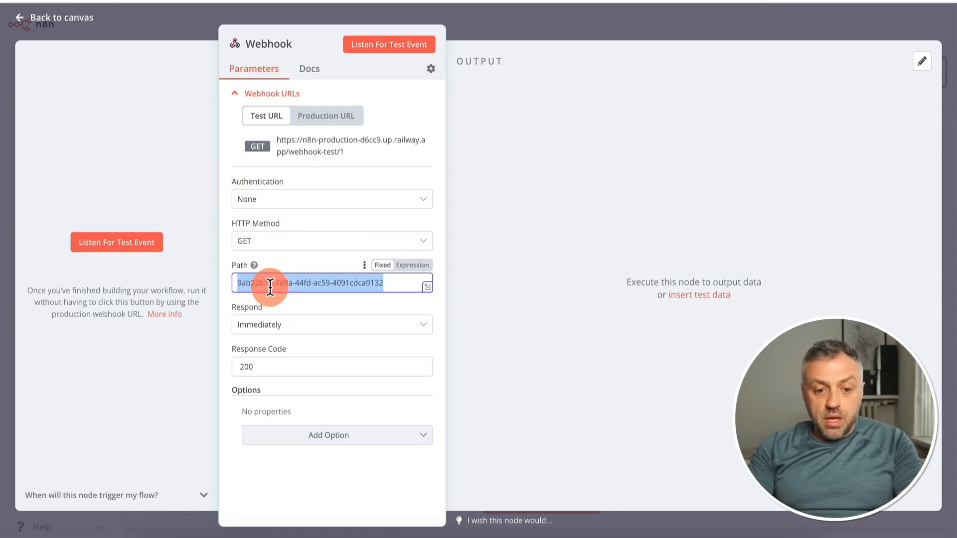
key(BackSpace)
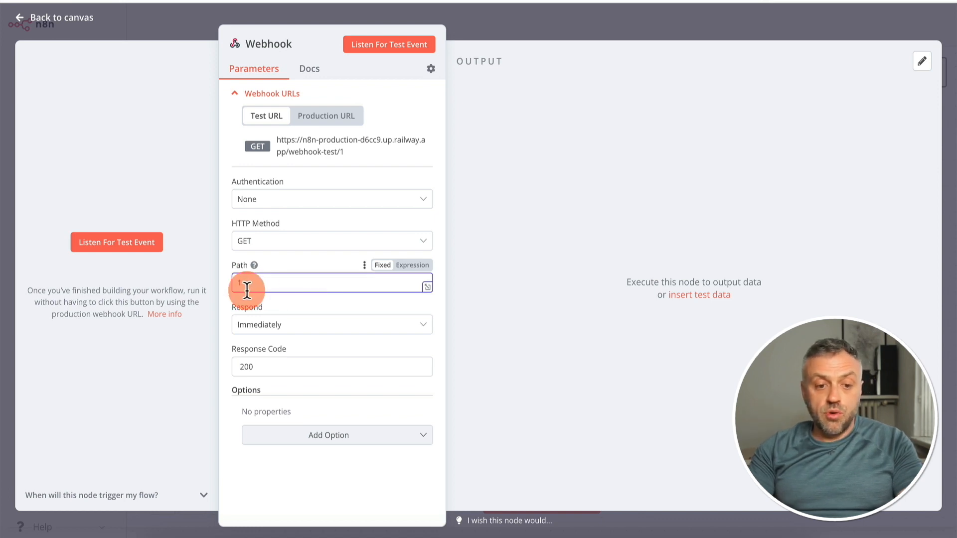
text(1)
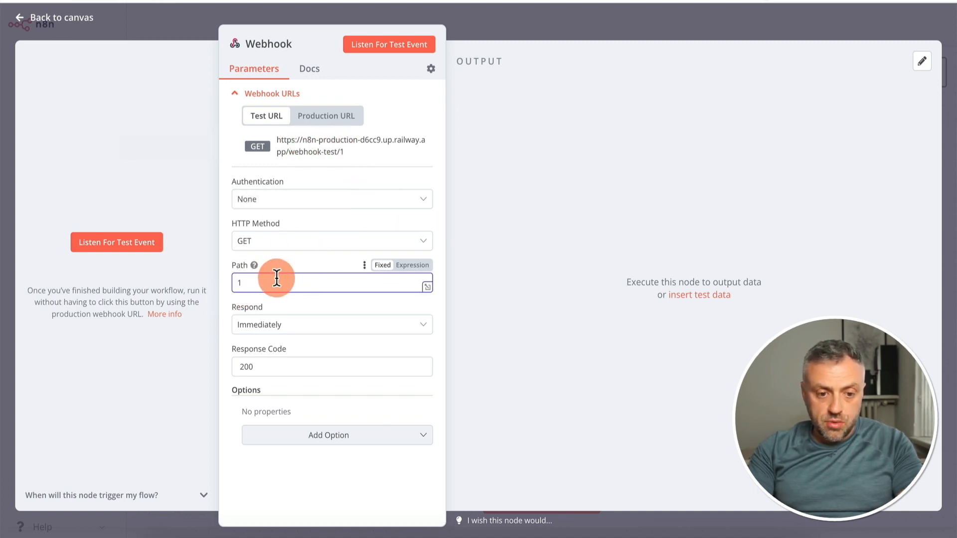
key(super+z)
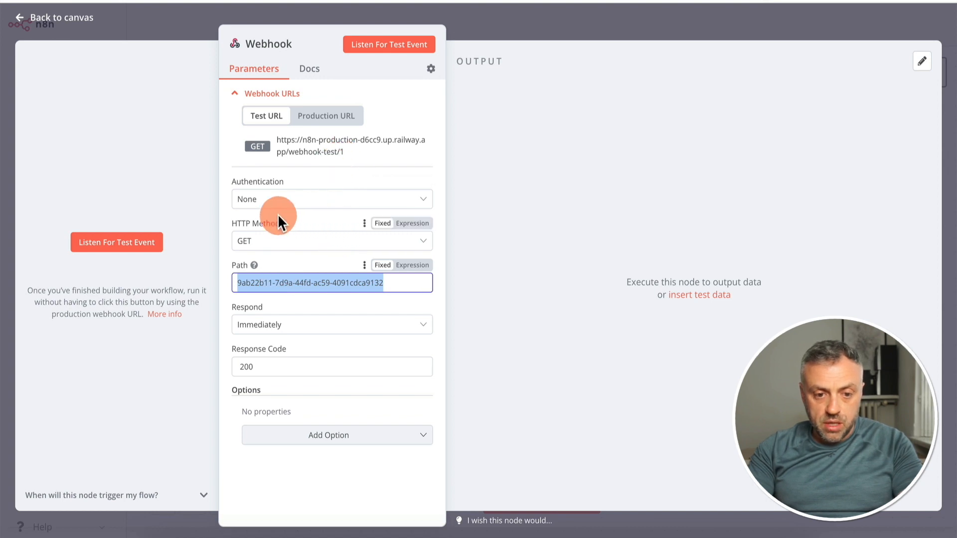
click(220, 217)
Set the Webhook node's path to 1 and its Respond option to Using 'Respond to Webhook' Node, and return to the canvas
triple_click(292, 289)
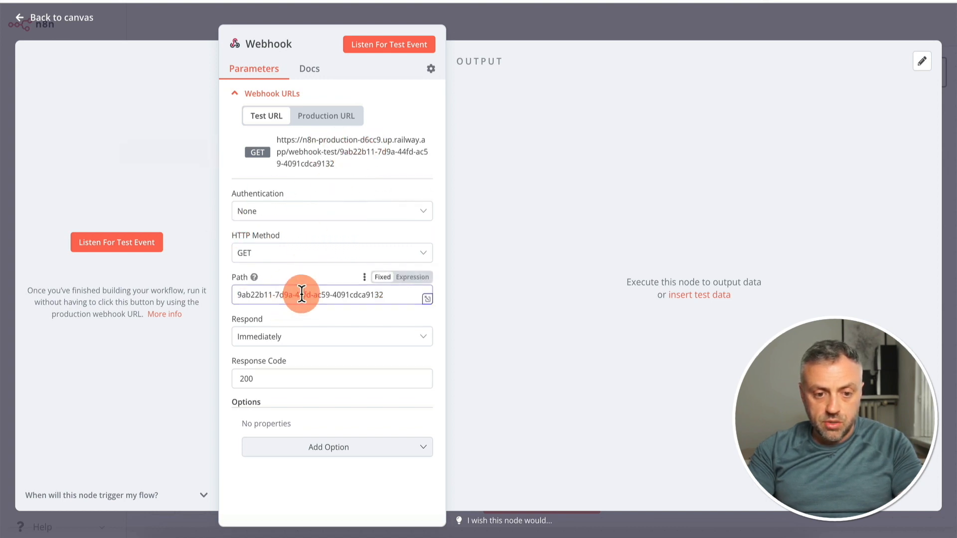
text(1)
click(219, 313)
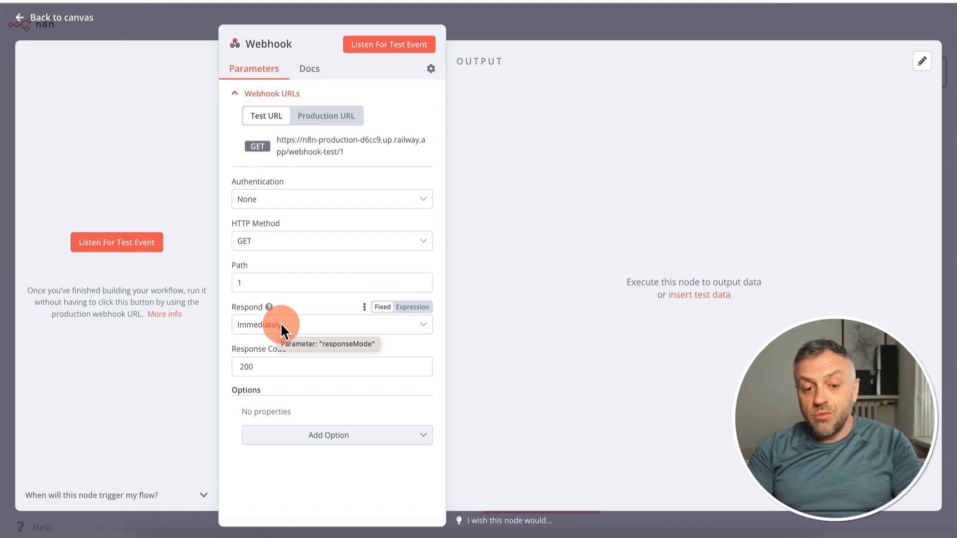
click(280, 322)
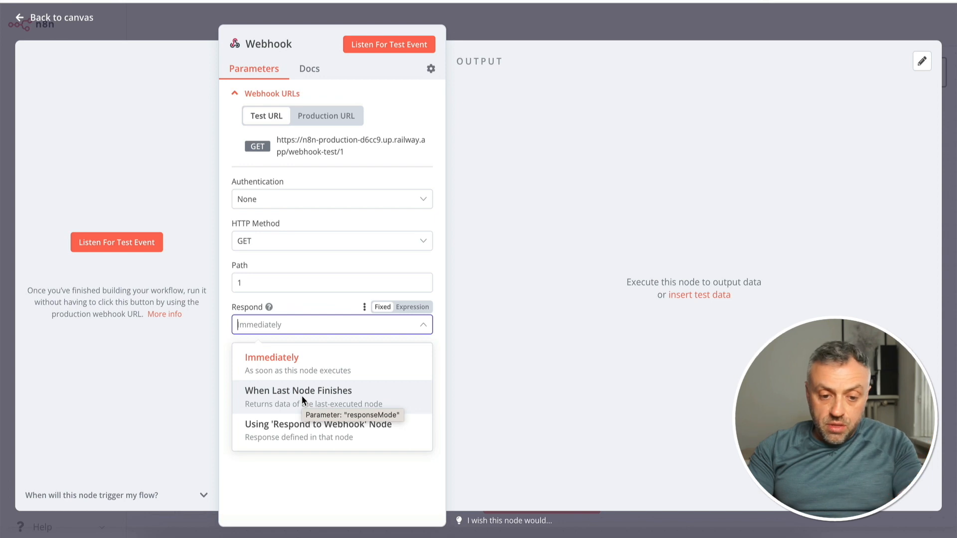
click(278, 431)
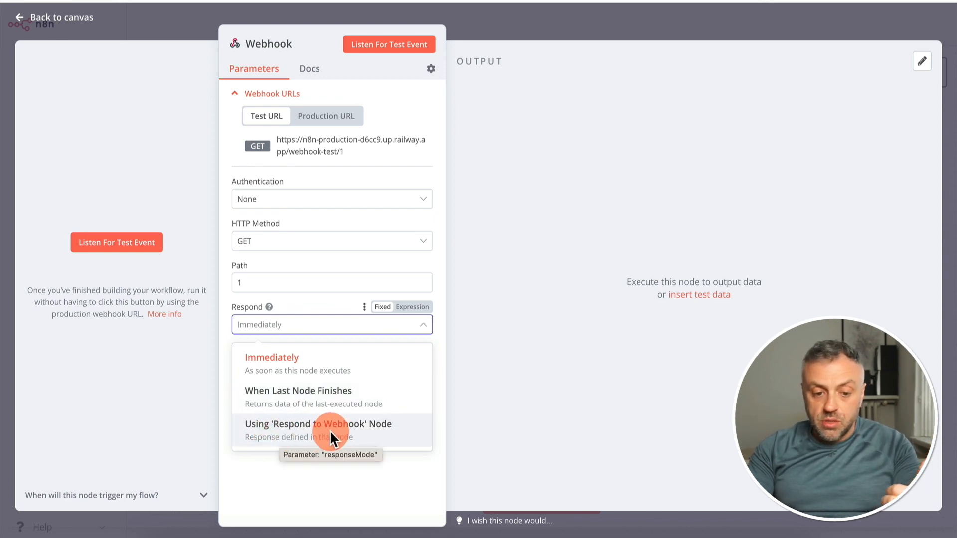
click(311, 432)
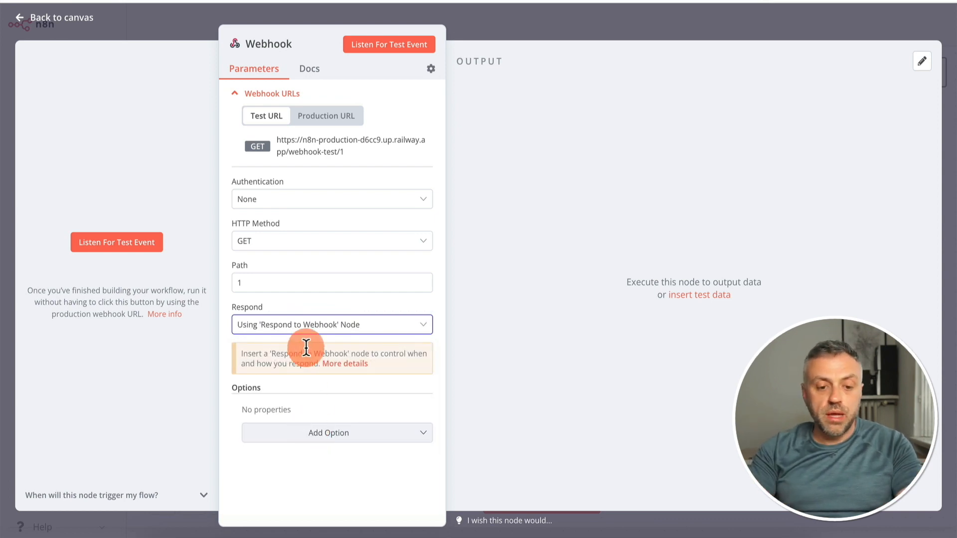
click(523, 28)
Move the Webhook node aside to make room and add a Respond to Webhook node after it
drag(537, 259, 345, 258)
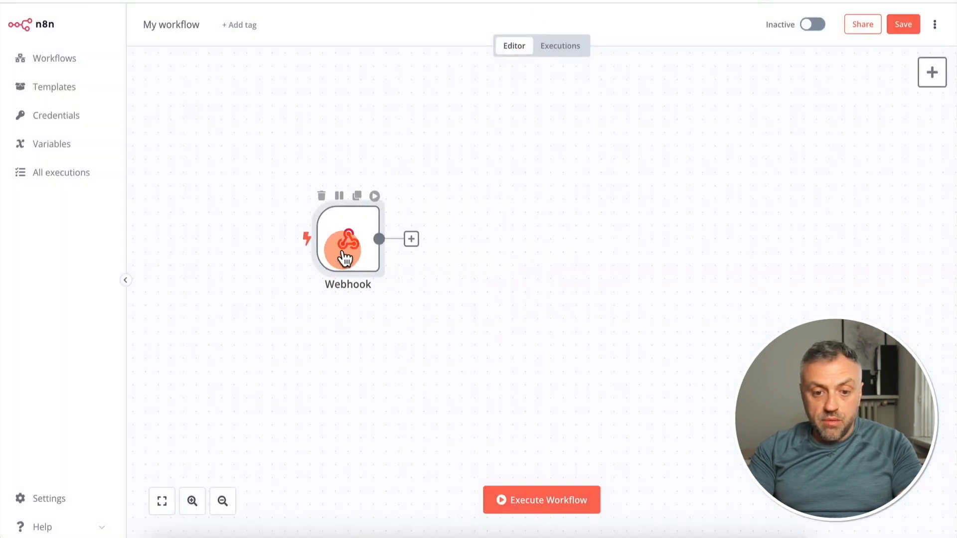
click(412, 241)
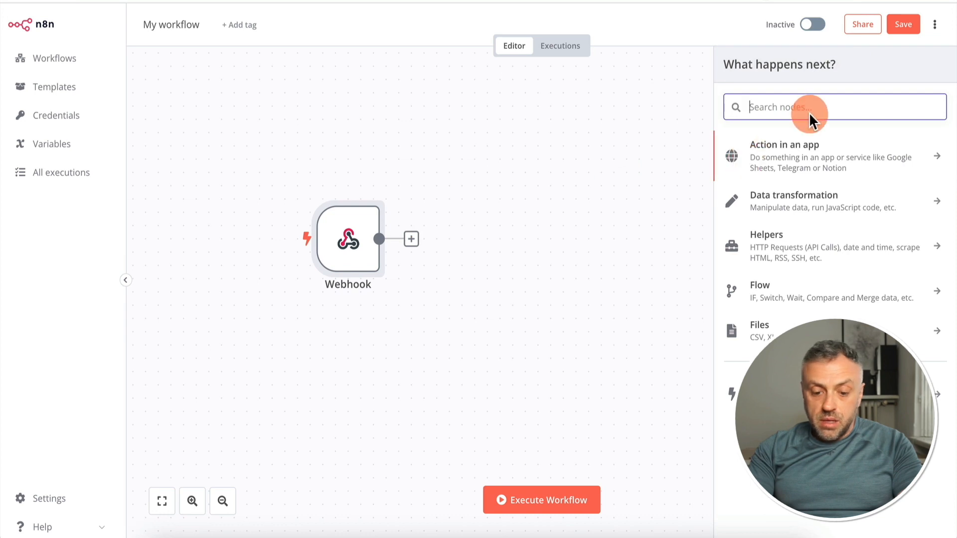
text(resp)
click(793, 192)
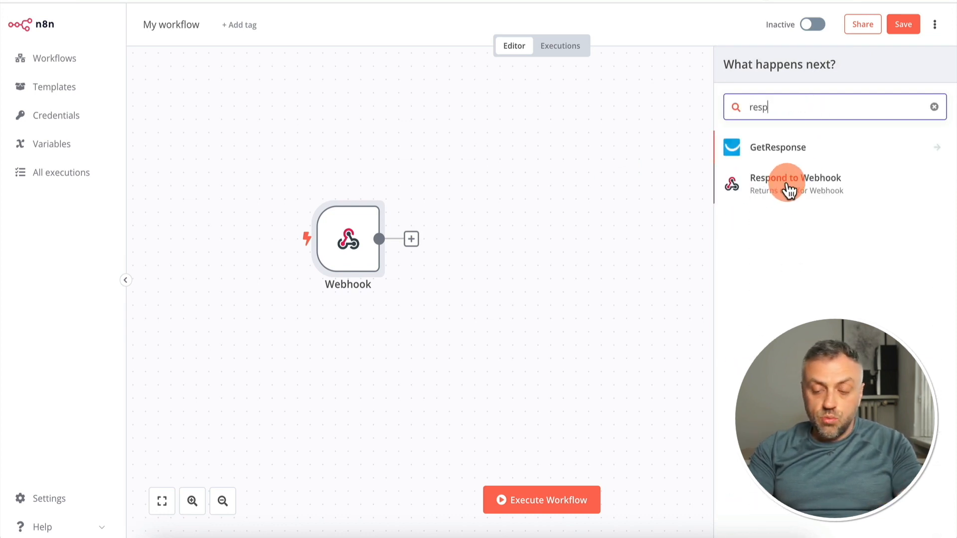
click(789, 189)
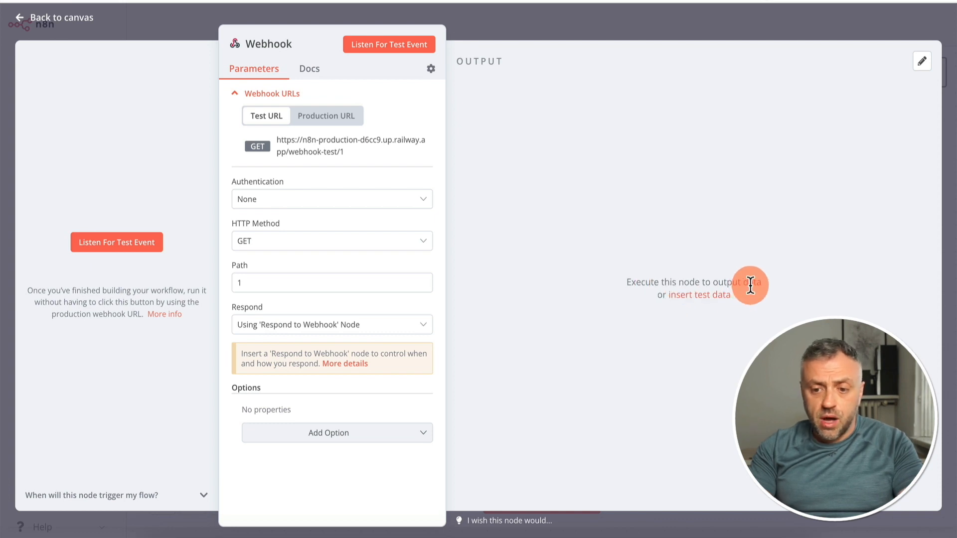
Insert test data for the Webhook node, removing the sample's second item and the first item's code field
click(712, 304)
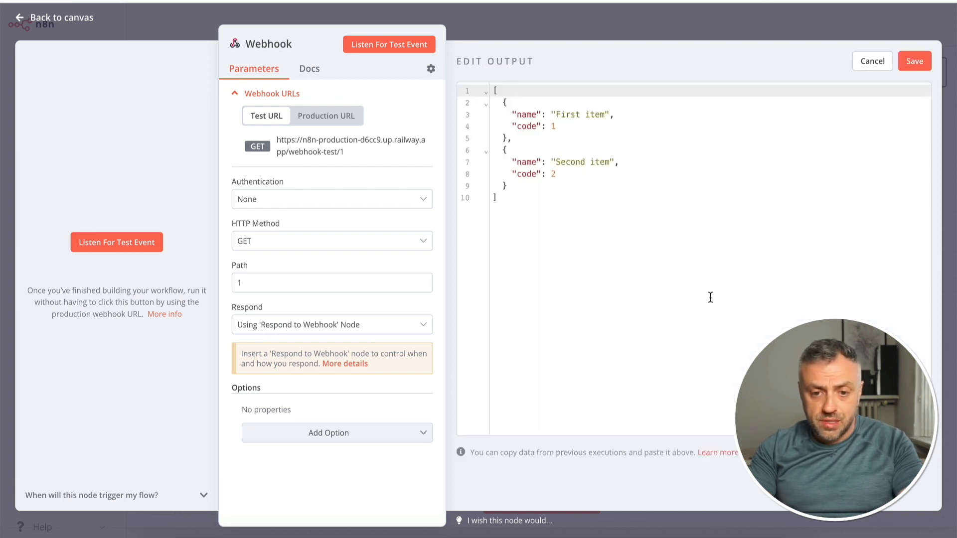
drag(551, 145, 513, 184)
key(BackSpace)
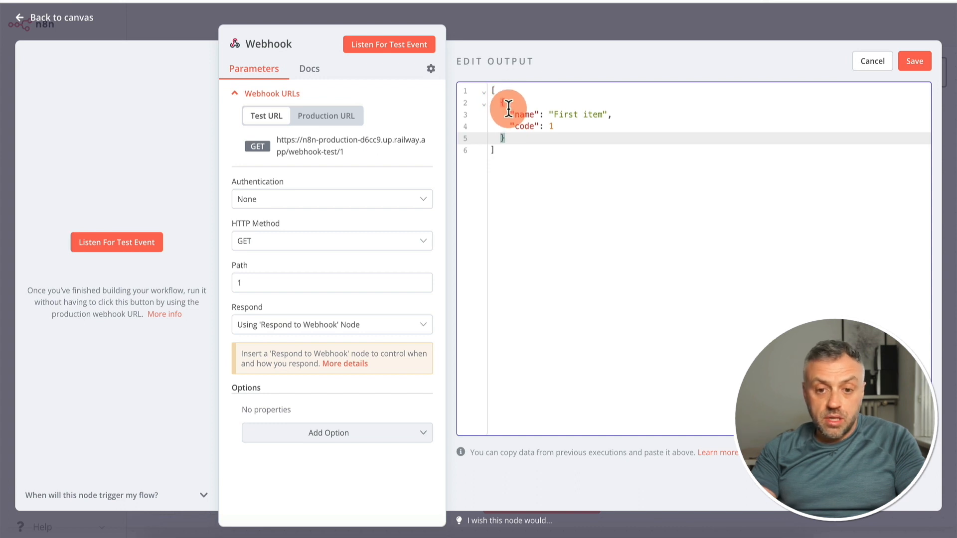
click(578, 127)
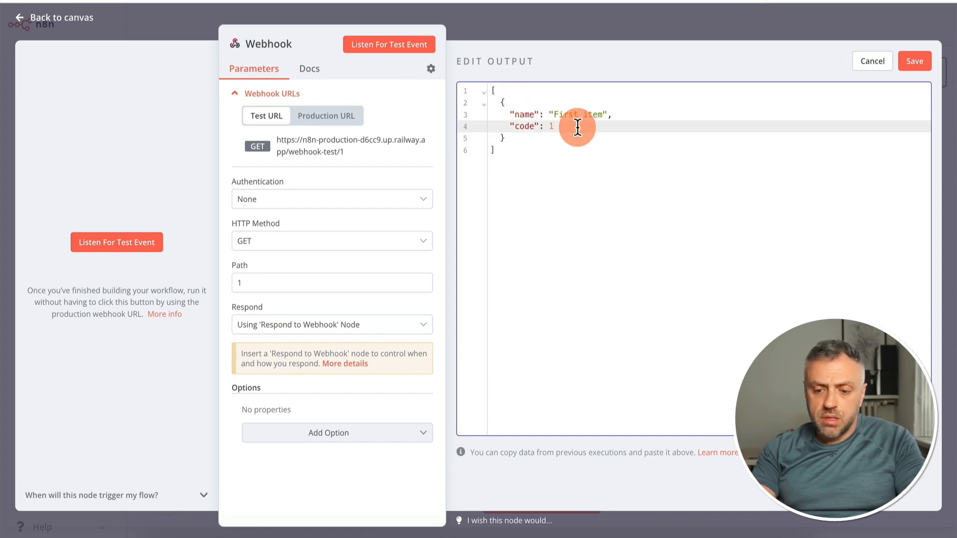
key(BackSpace)
key(BackSpace)
key(BackSpace)
key(BackSpace)
key(BackSpace)
key(BackSpace)
key(BackSpace)
key(BackSpace)
key(BackSpace)
key(BackSpace)
key(BackSpace)
key(BackSpace)
Set the test item's name value to a sample first name, save the output and return to the canvas
drag(604, 115, 557, 114)
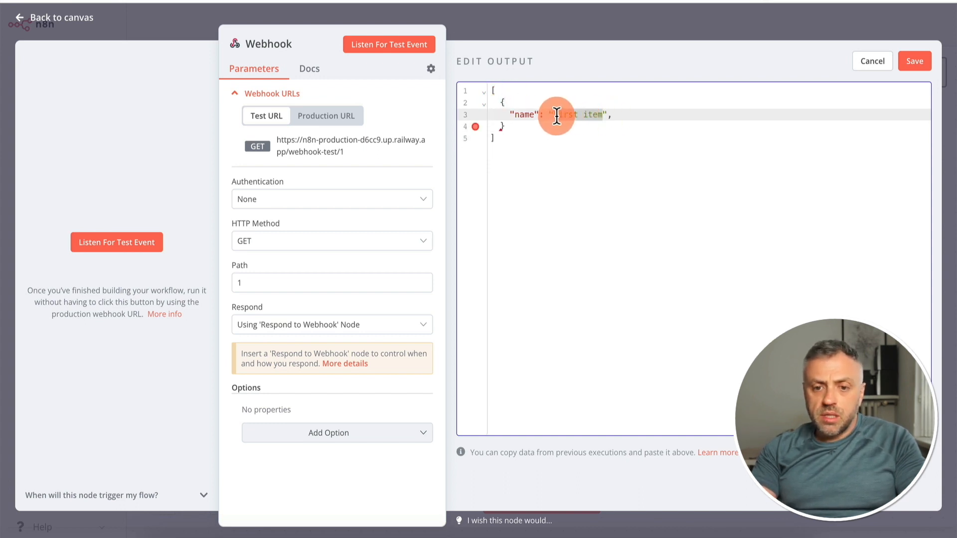
text(James)
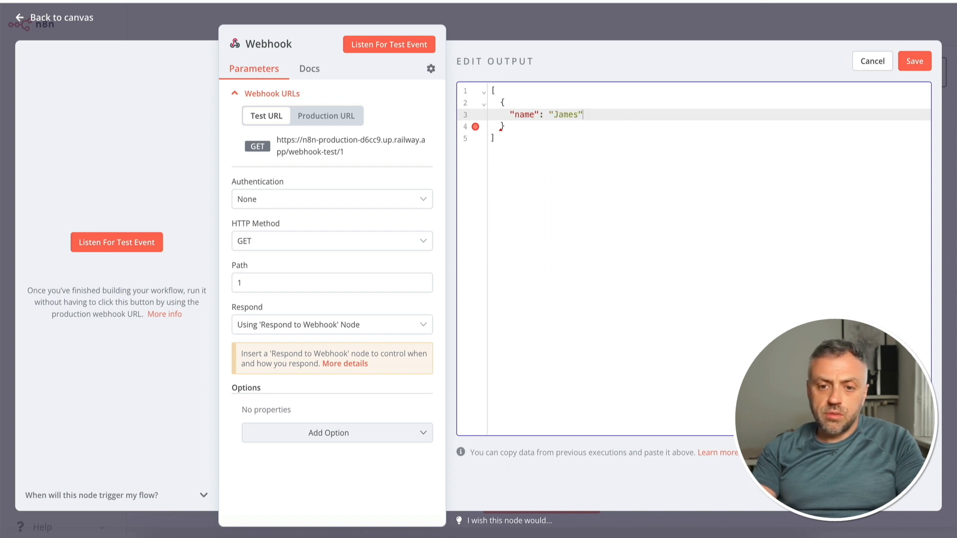
click(534, 140)
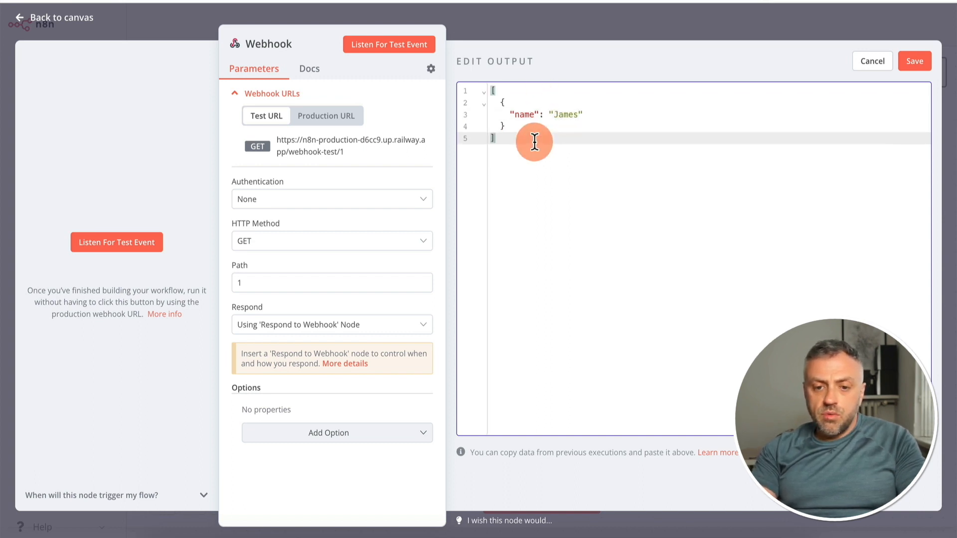
click(932, 65)
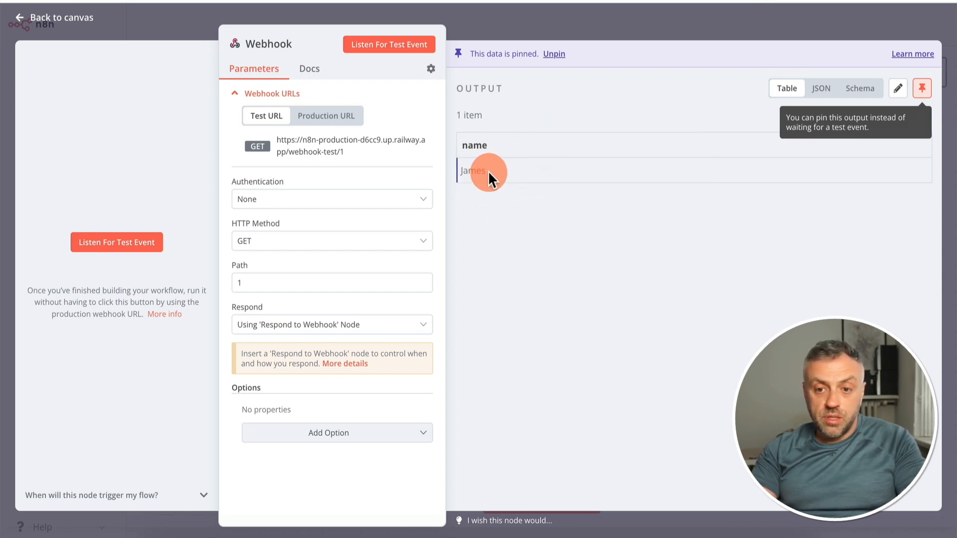
click(588, 36)
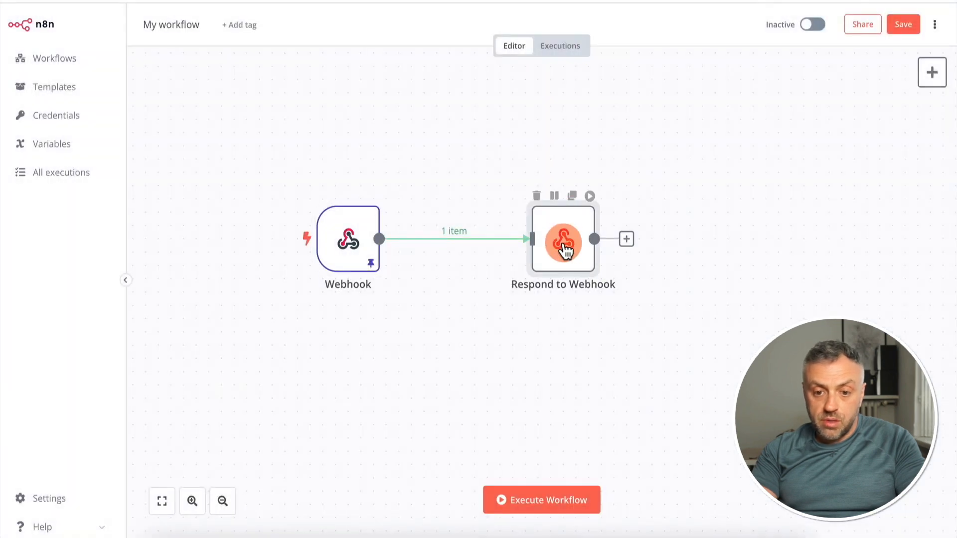
Set the Respond to Webhook node to respond with Text using {{ $json.name }} as the response body, and execute the node
double_click(565, 245)
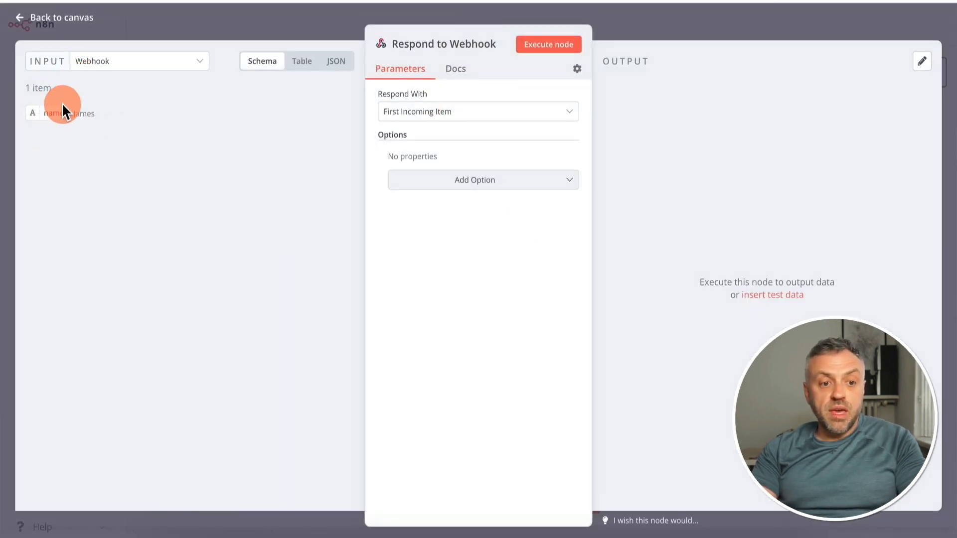
click(476, 104)
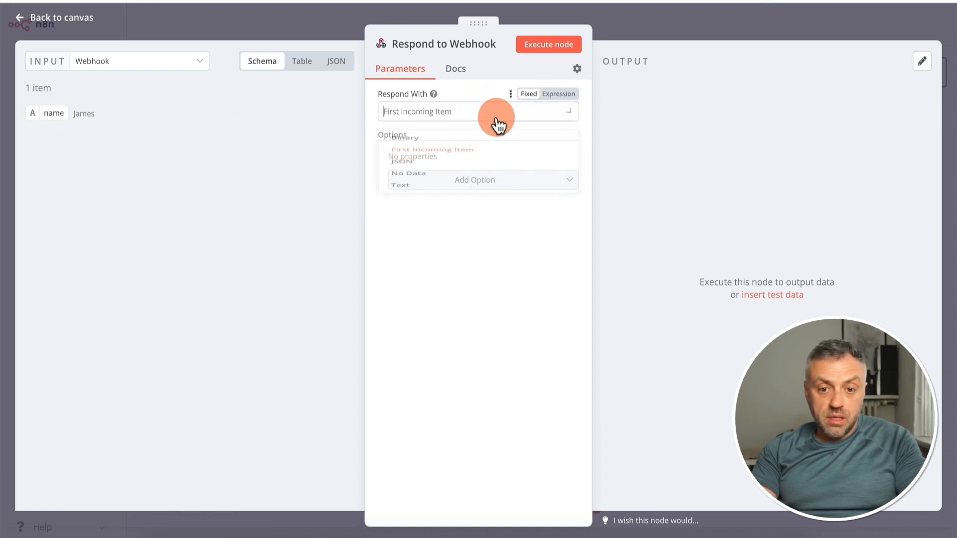
click(451, 202)
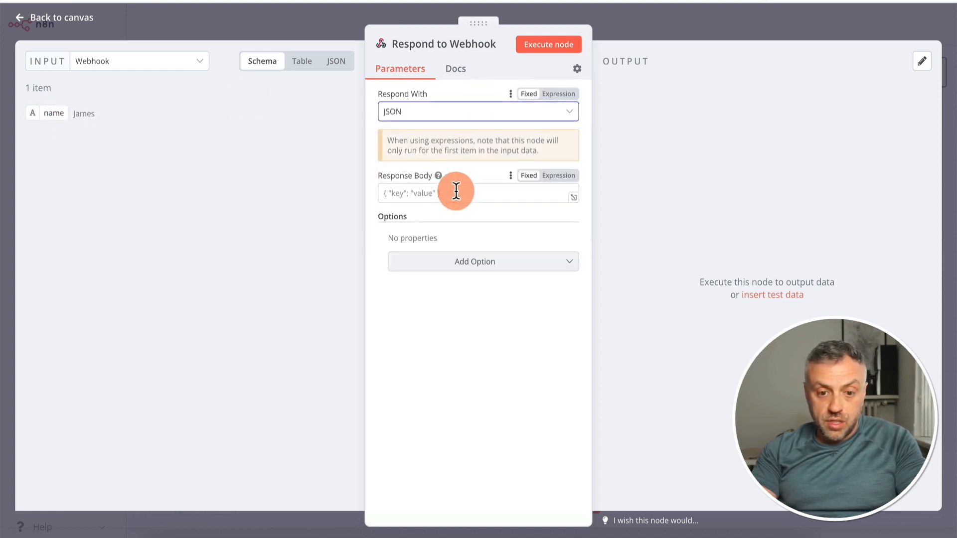
click(448, 112)
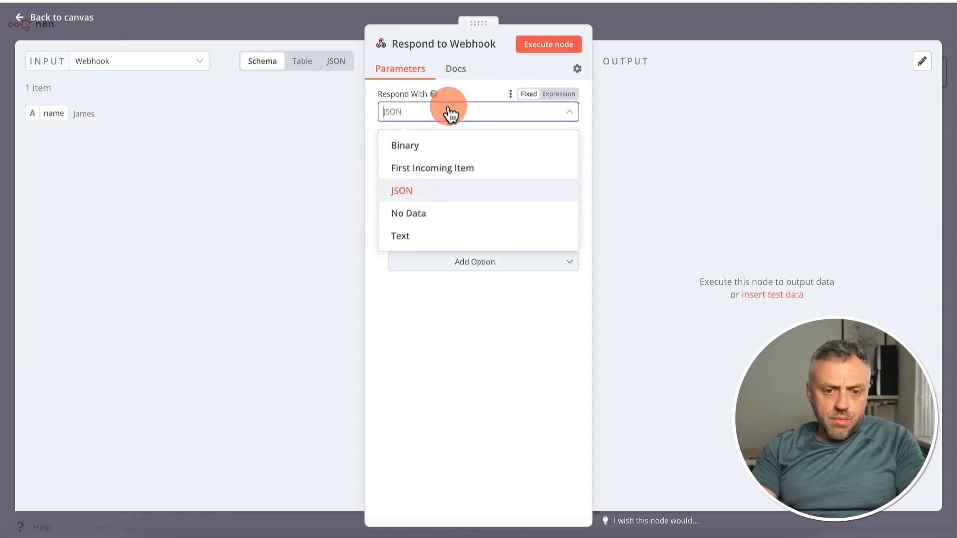
click(422, 236)
drag(52, 113, 411, 196)
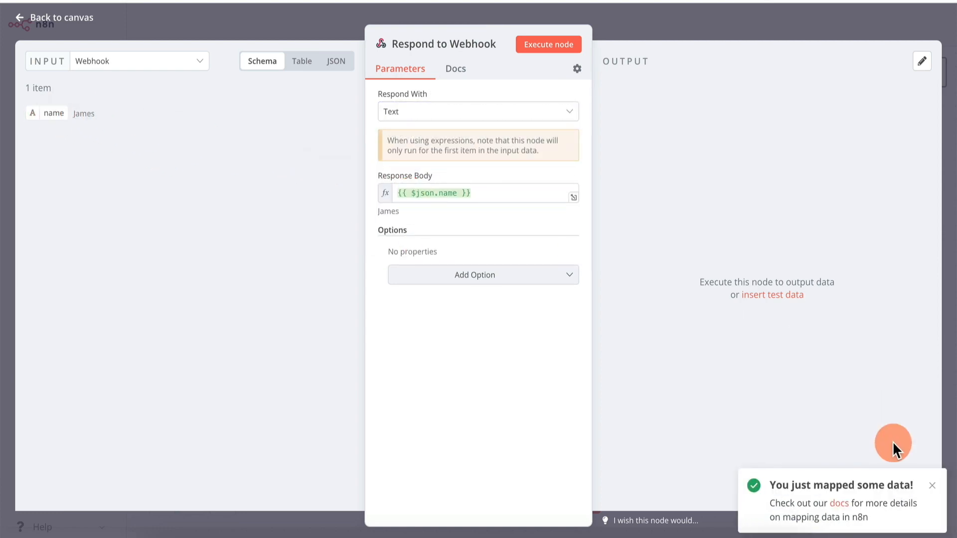
click(932, 486)
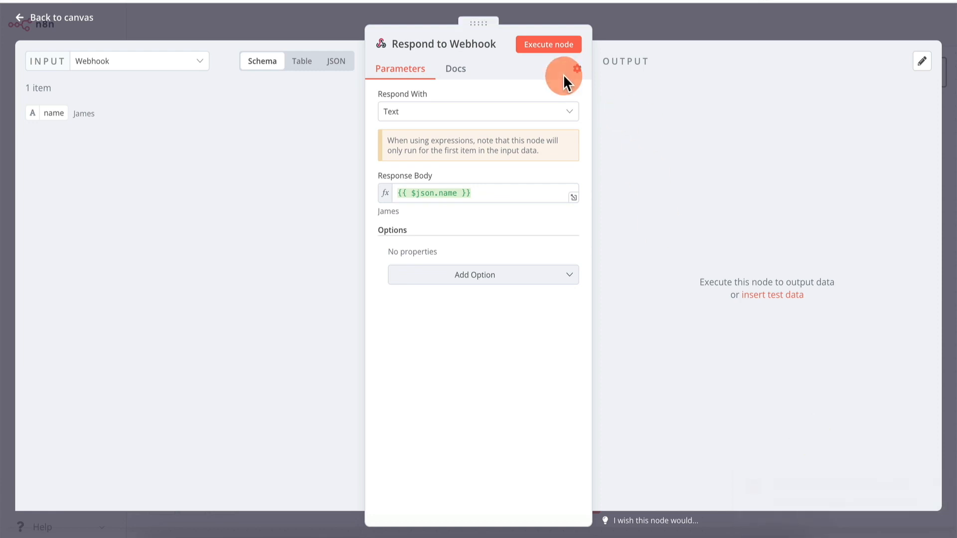
click(553, 44)
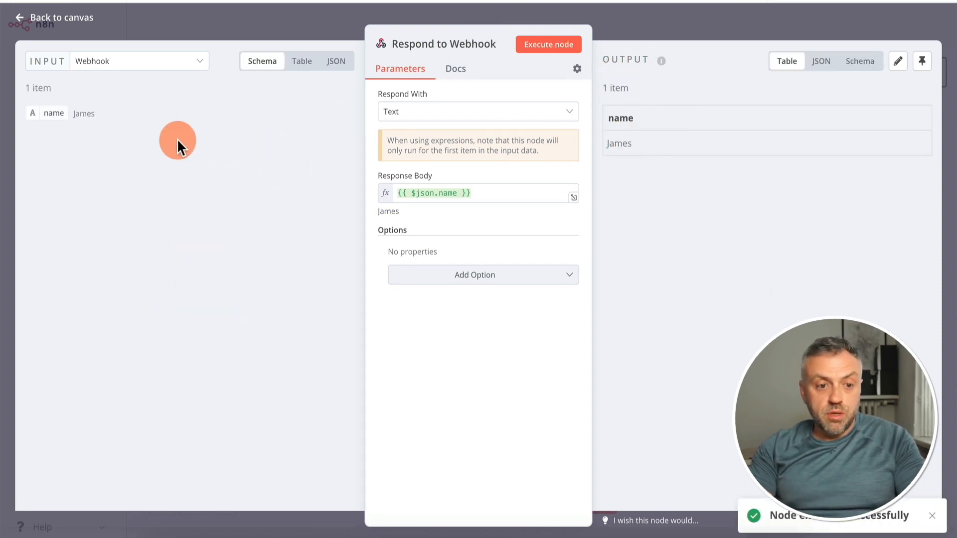
click(714, 14)
Add an "age": 50 field to the Webhook node's test data and save it
click(347, 239)
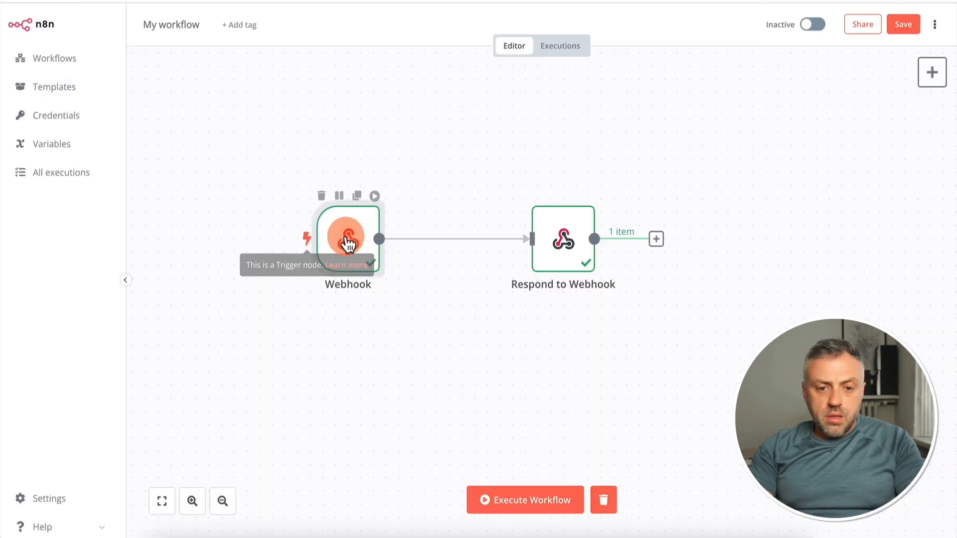
double_click(348, 241)
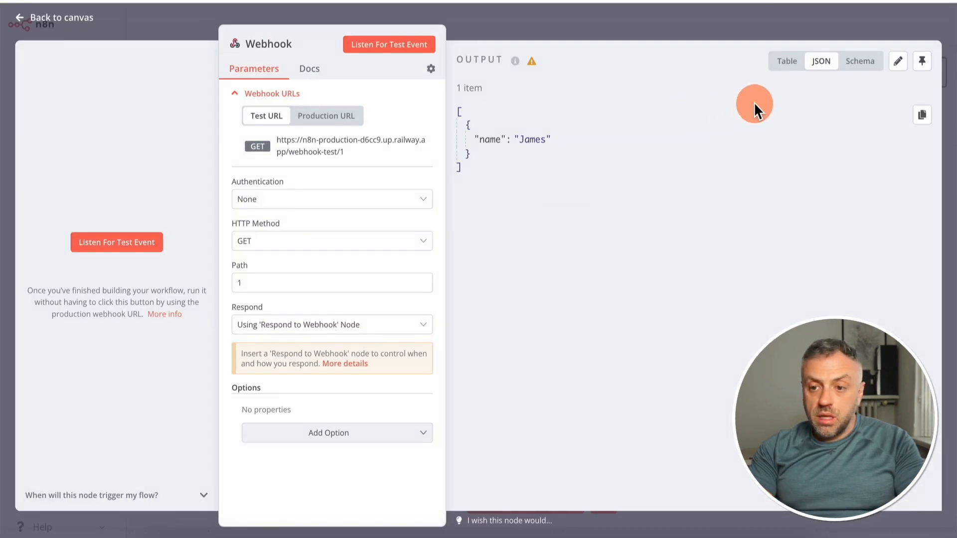
click(896, 60)
click(605, 114)
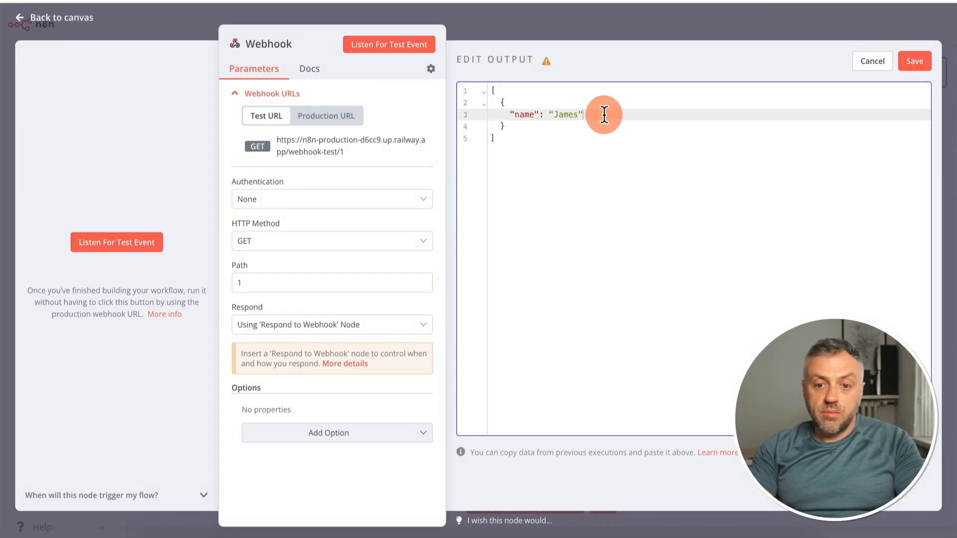
text(,)
key(Return)
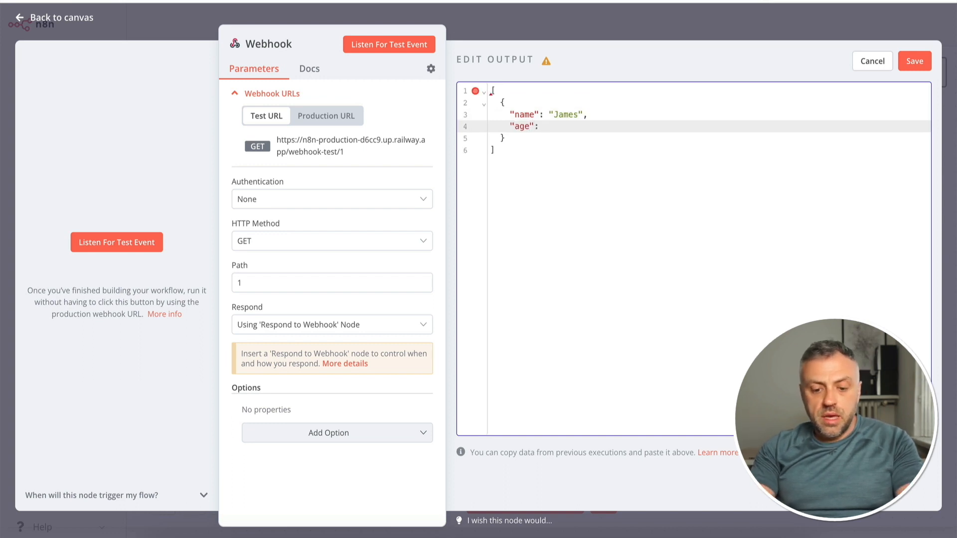
text("age": 50)
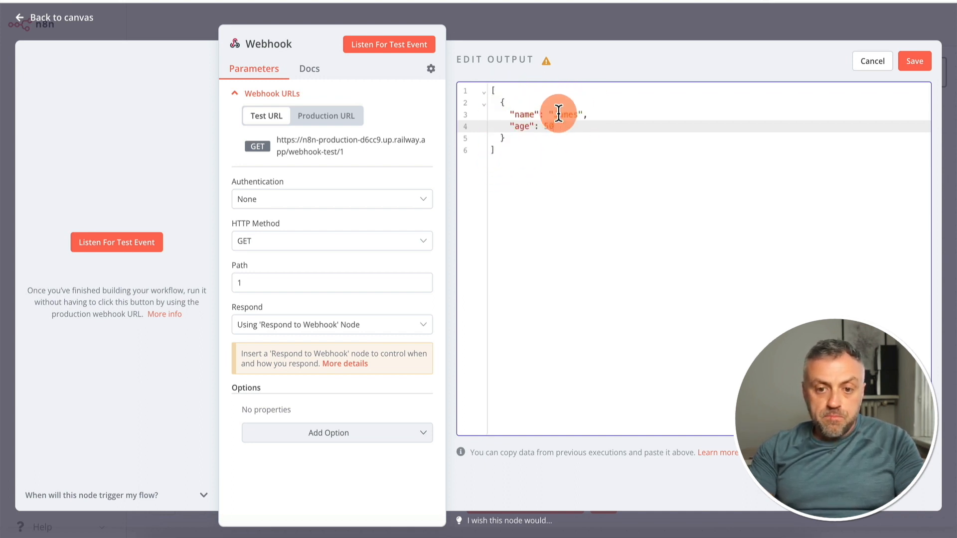
click(651, 20)
click(589, 294)
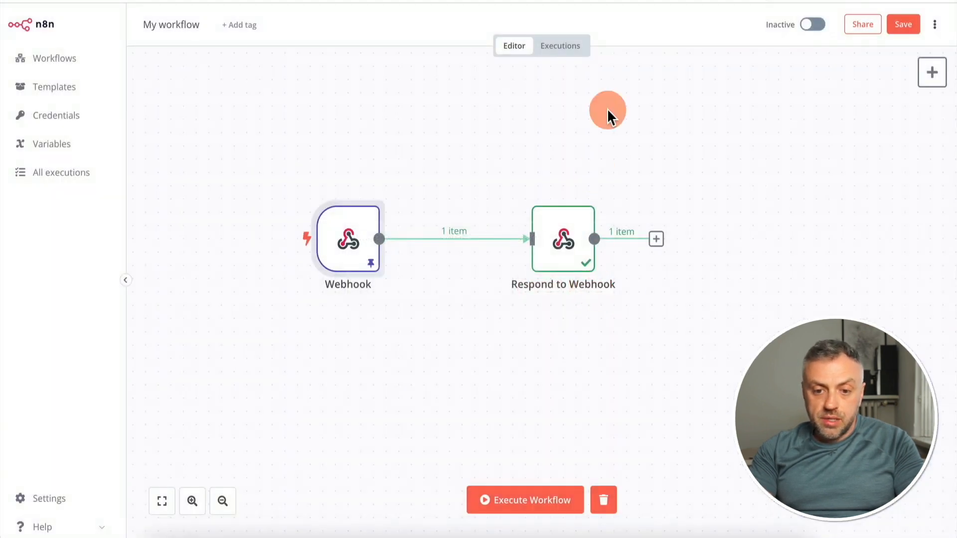
Switch the Respond to Webhook node's response type to JSON and clear the existing response body
double_click(561, 242)
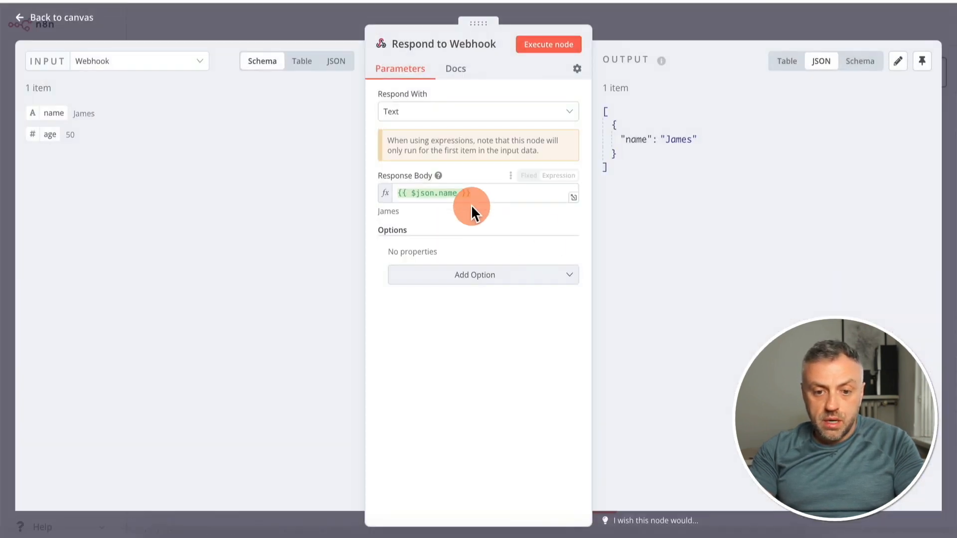
click(490, 194)
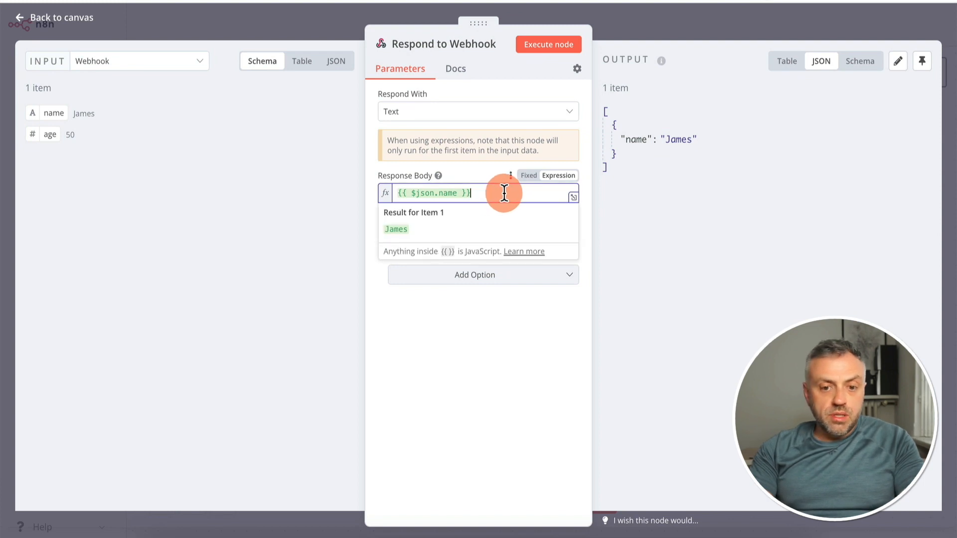
click(445, 115)
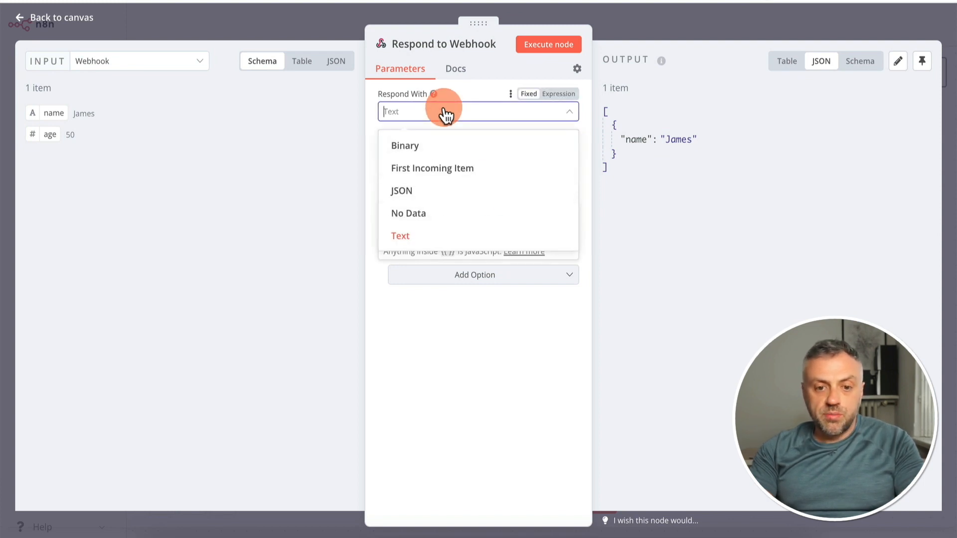
click(418, 192)
click(489, 192)
key(super+a)
key(BackSpace)
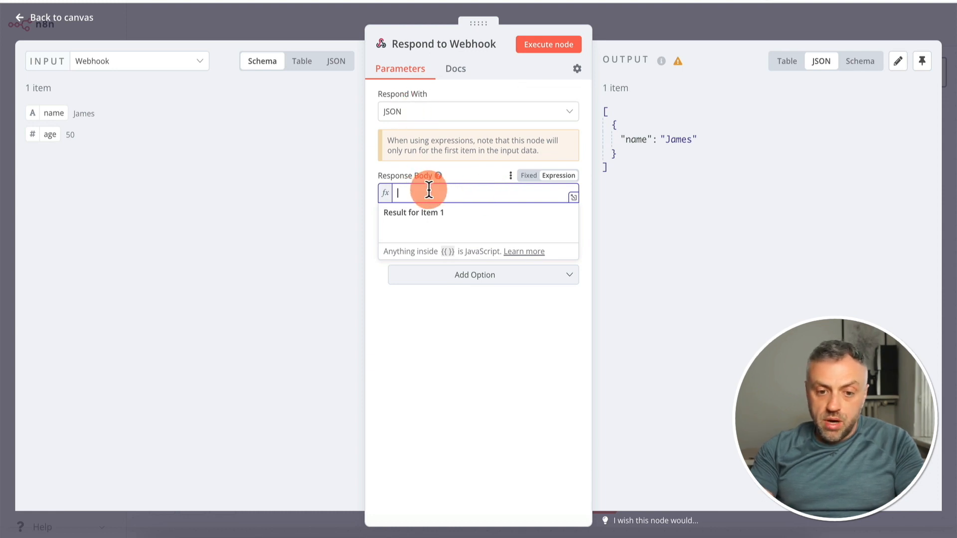
Write a JSON response body with "name" and "age" keys, mapping {{ $json.name }} as the quoted name value
text({)
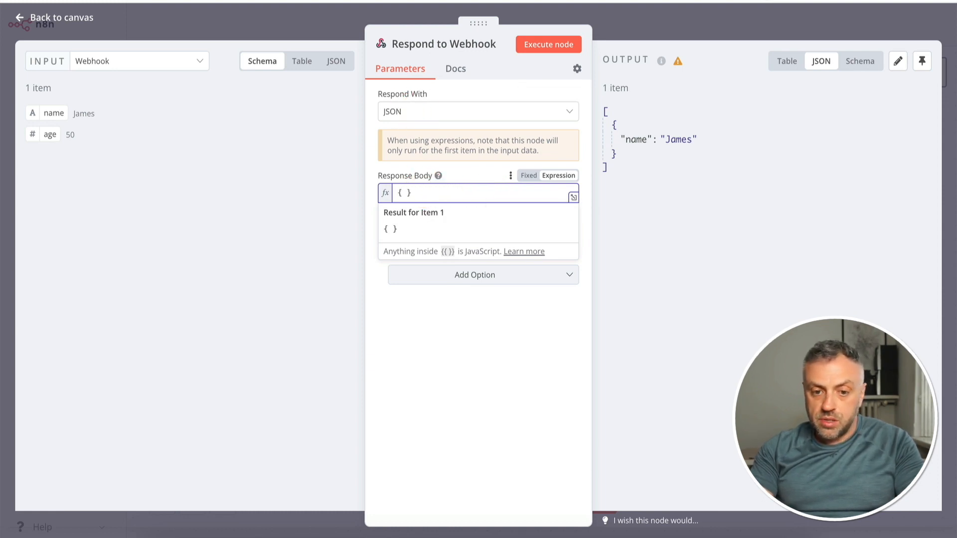
text("name":"","age)
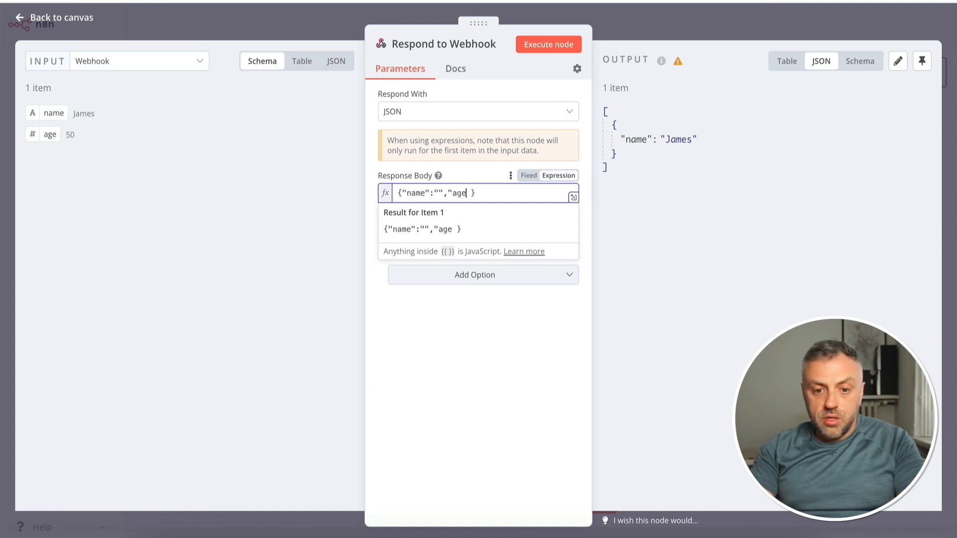
text(:)
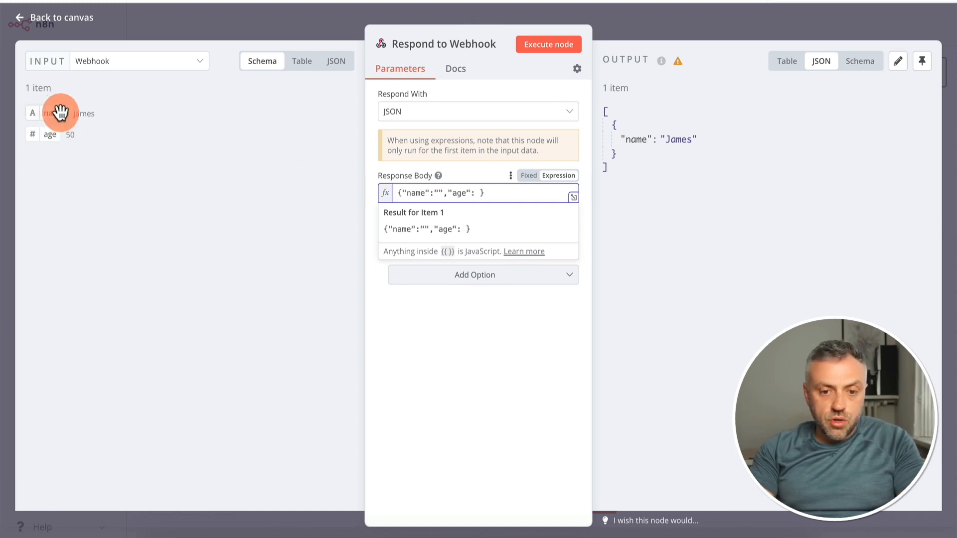
drag(59, 112, 438, 193)
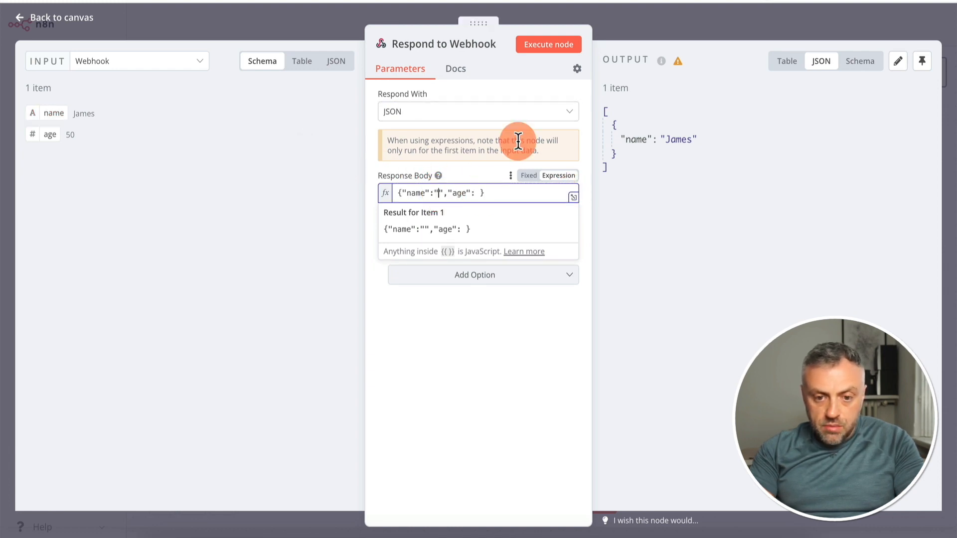
click(552, 193)
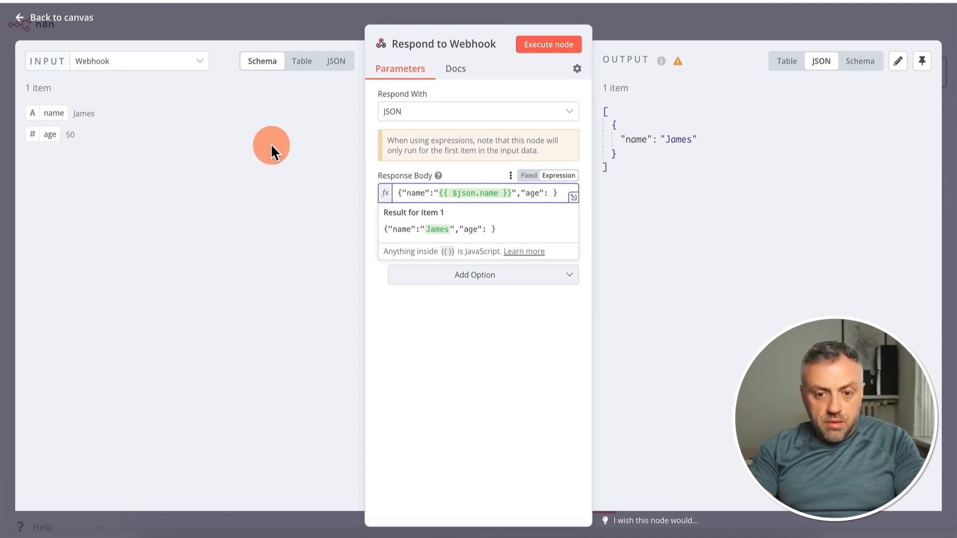
Map {{ $json.age }} in quotes as the age value inside the JSON braces, and execute the Respond to Webhook node
drag(68, 135, 530, 192)
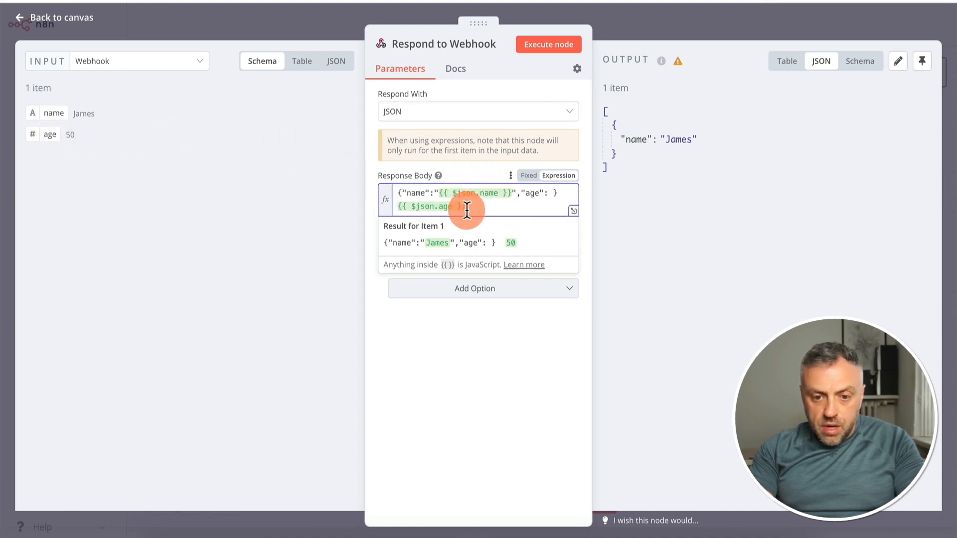
drag(465, 208, 397, 209)
key(super+x)
click(552, 198)
text(")
key(super+v)
text(")
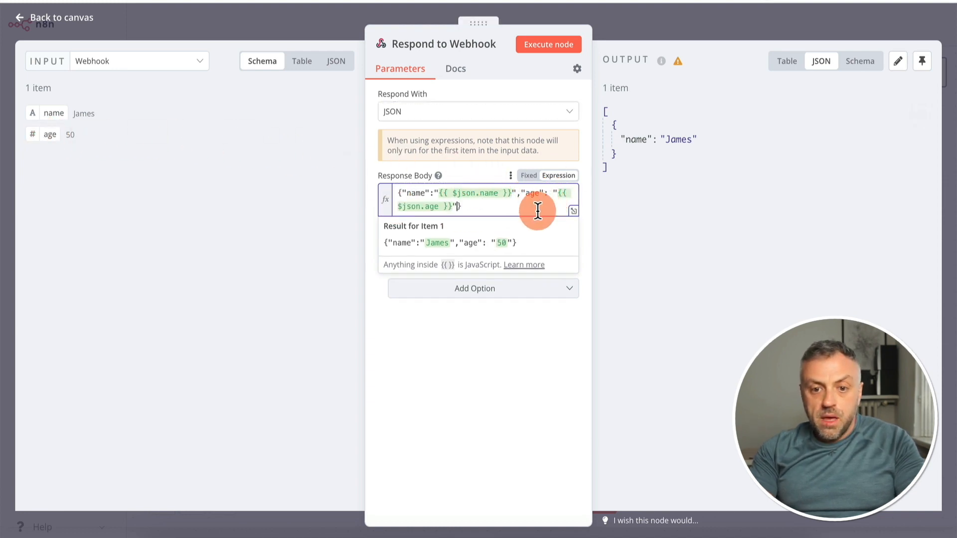
click(552, 48)
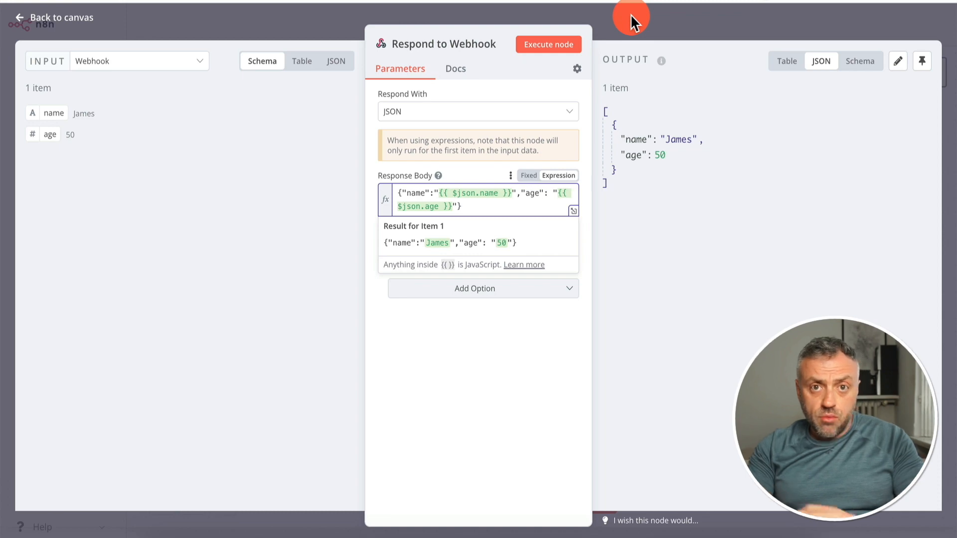
click(666, 14)
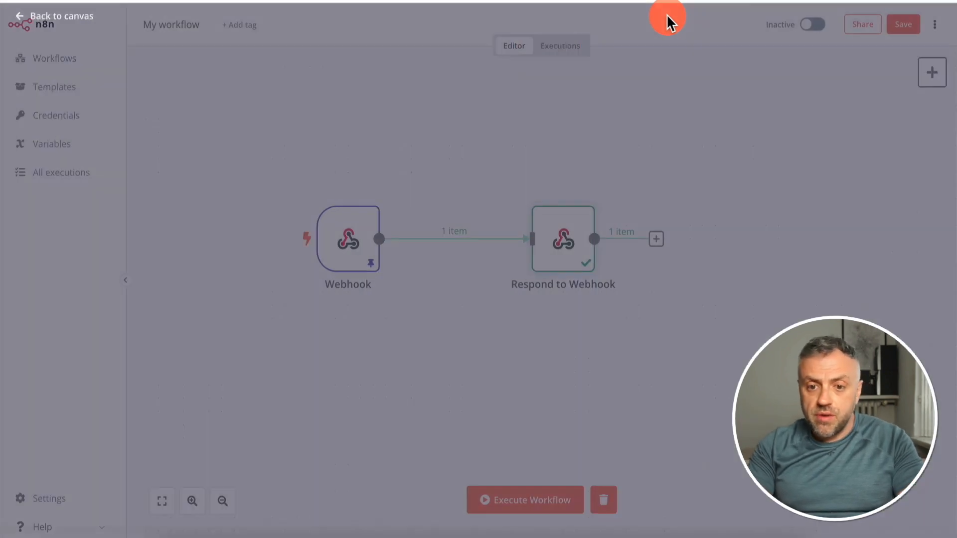
Set the Webhook node's HTTP method to POST, and start listening for a test event with its test URL copied
click(352, 245)
double_click(351, 246)
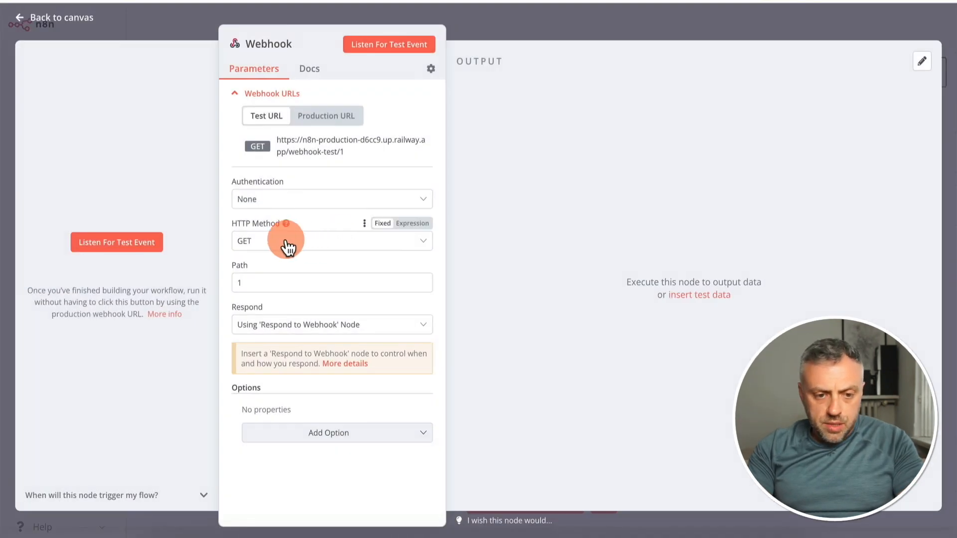
click(257, 249)
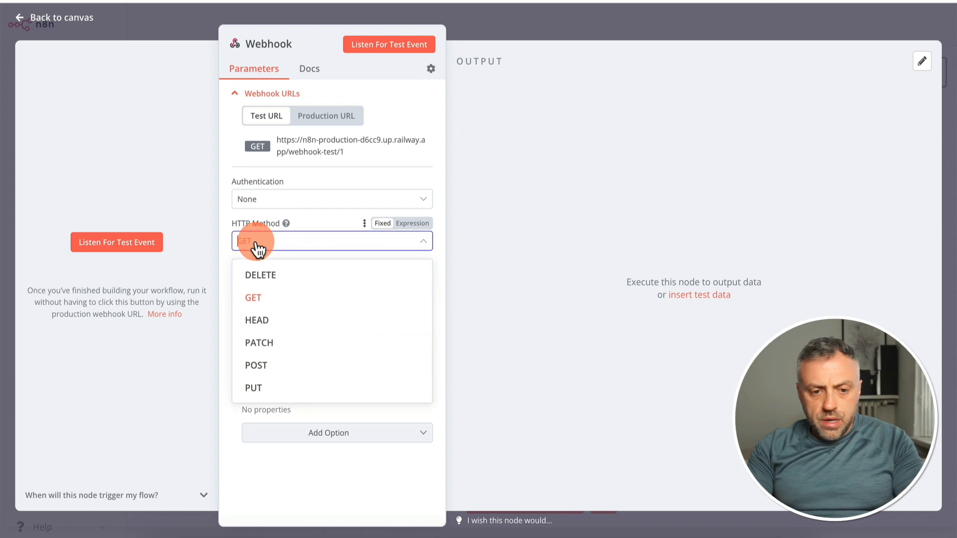
click(264, 369)
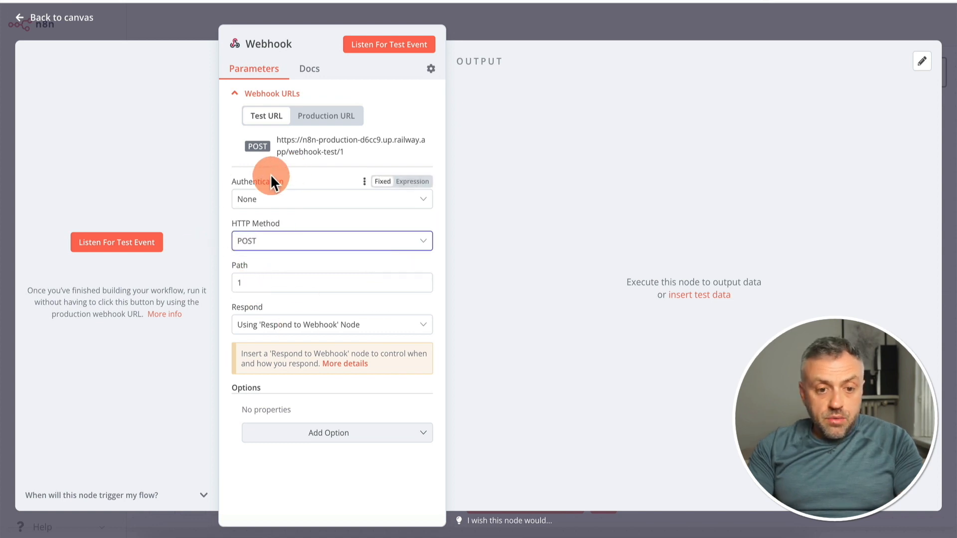
click(119, 245)
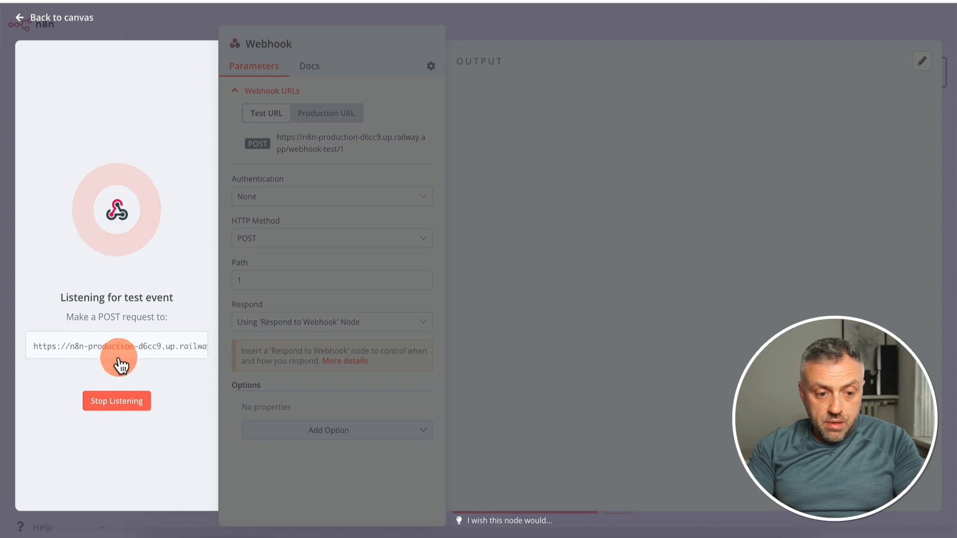
click(173, 352)
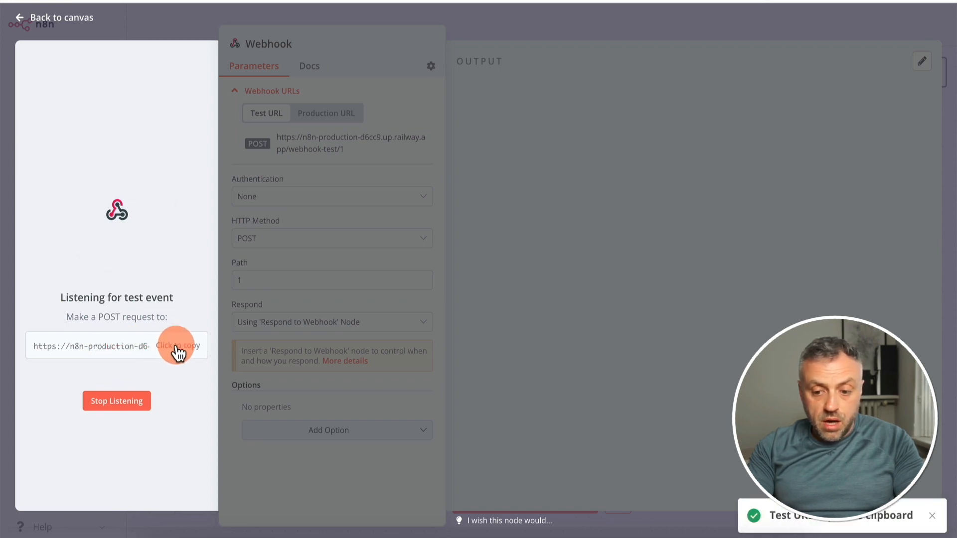
Switch to RapidAPI, change the webhook-test/1 request's method to POST and send it with the JSON name body
key(super+Tab)
click(366, 1)
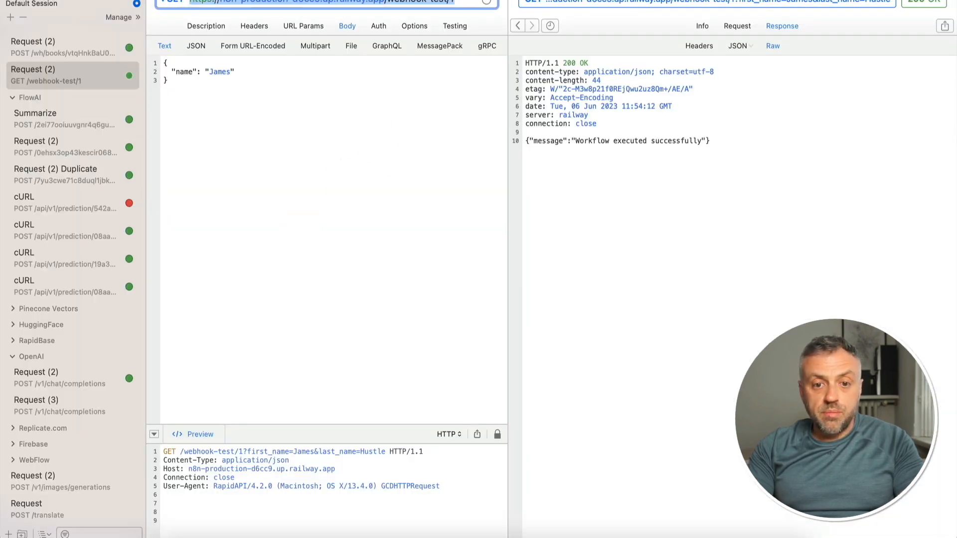
click(170, 1)
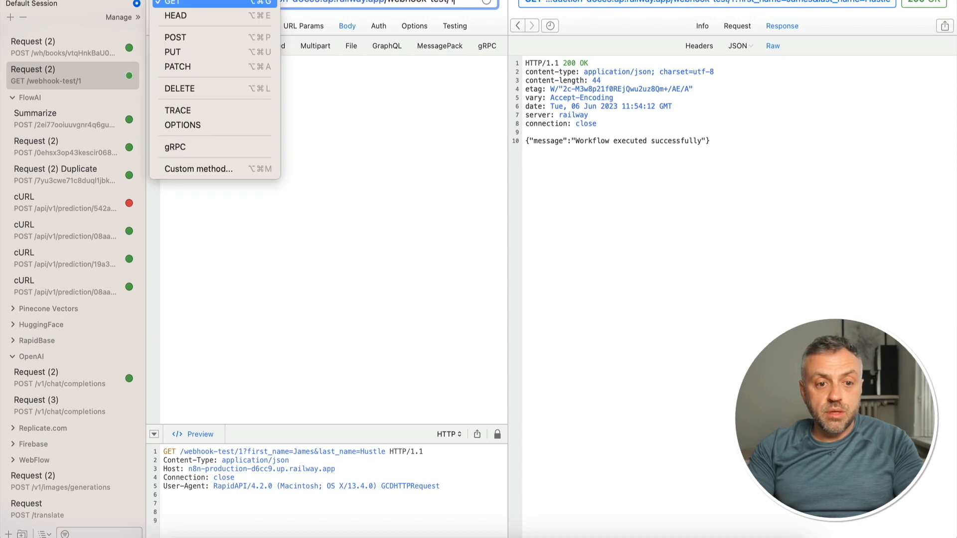
click(178, 35)
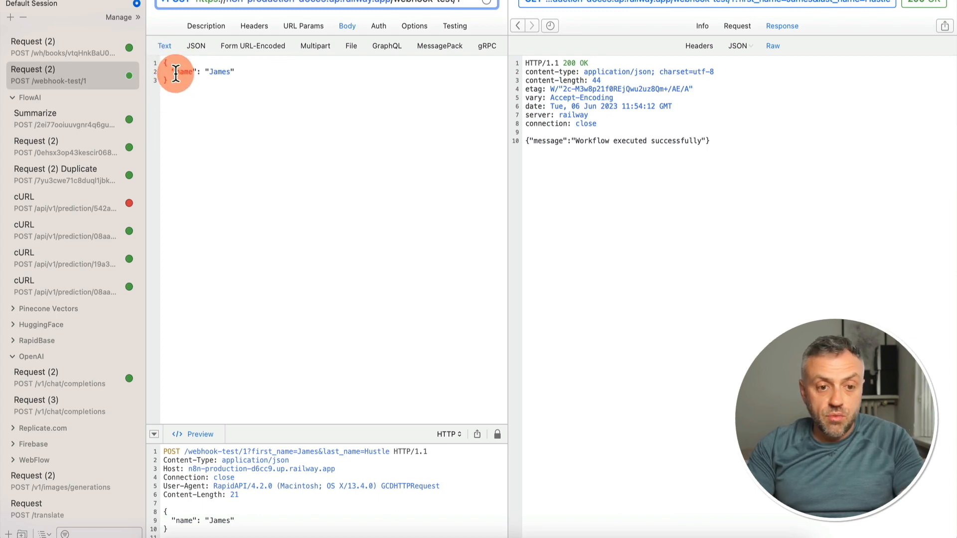
click(244, 72)
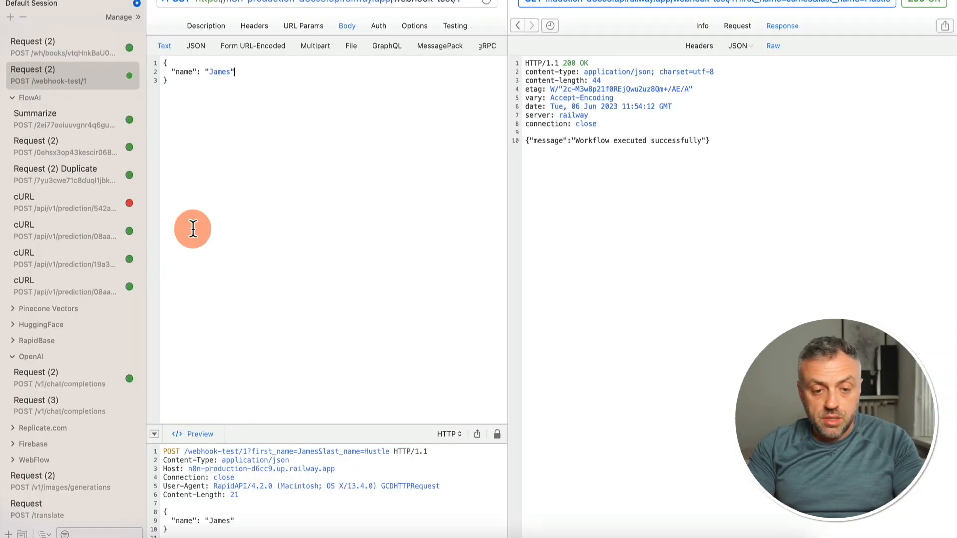
click(274, 180)
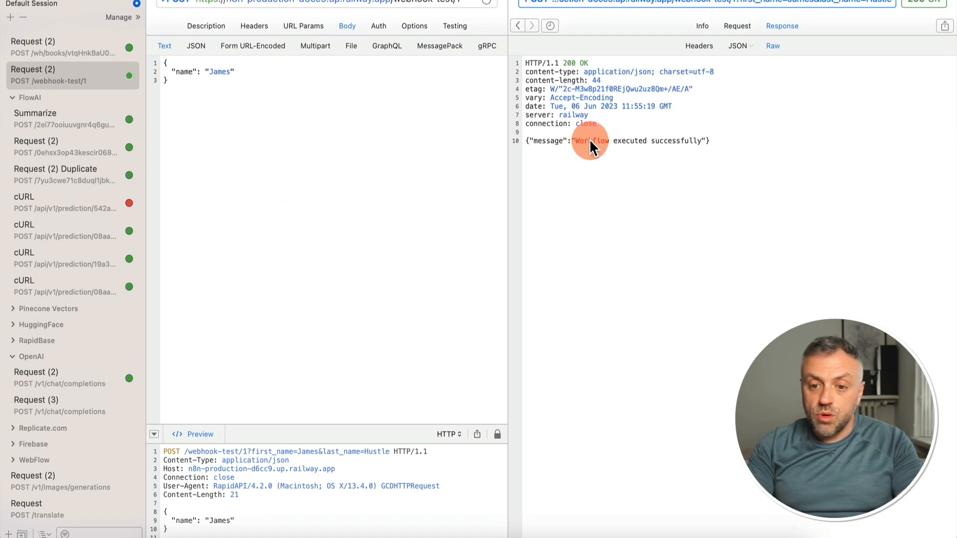
Return to n8n and examine the body section of the Webhook node's output as JSON
key(super+Tab)
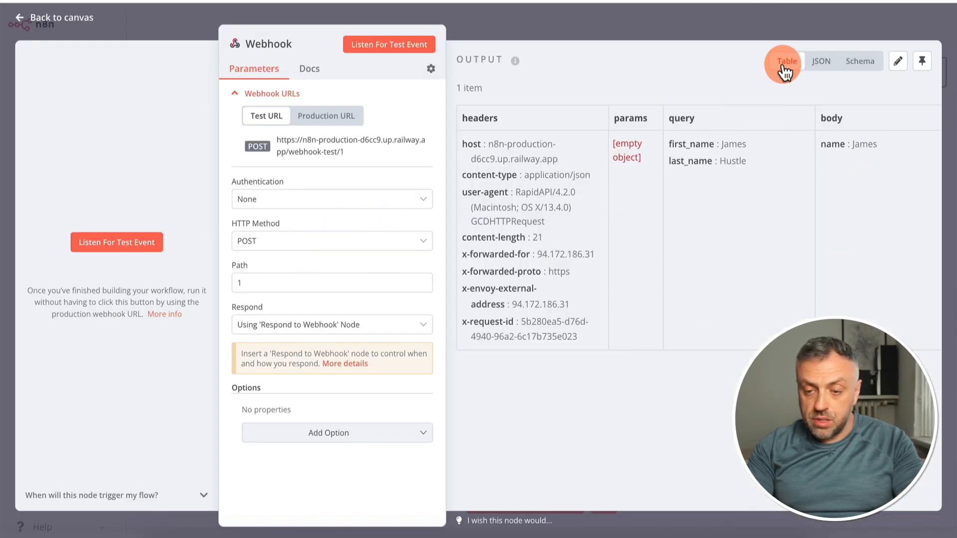
click(825, 65)
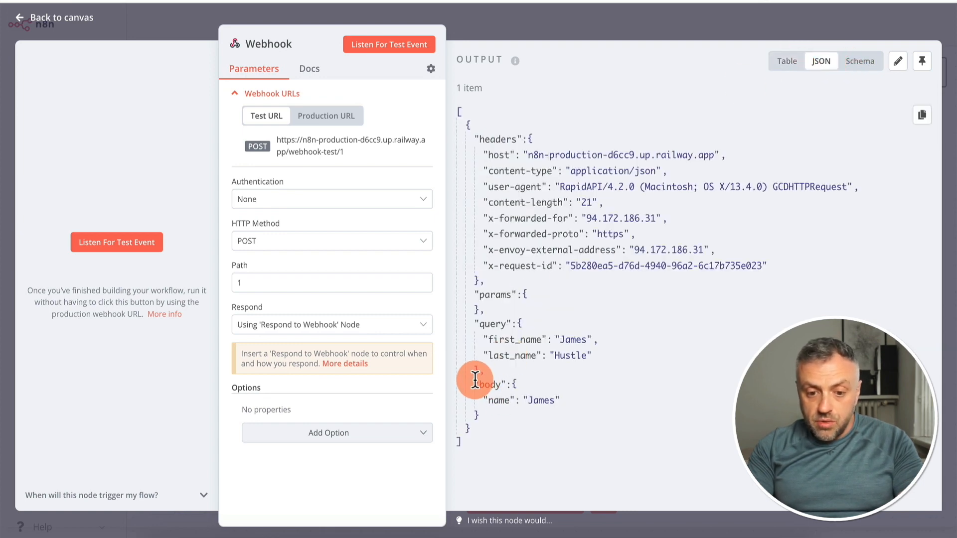
drag(475, 380, 507, 412)
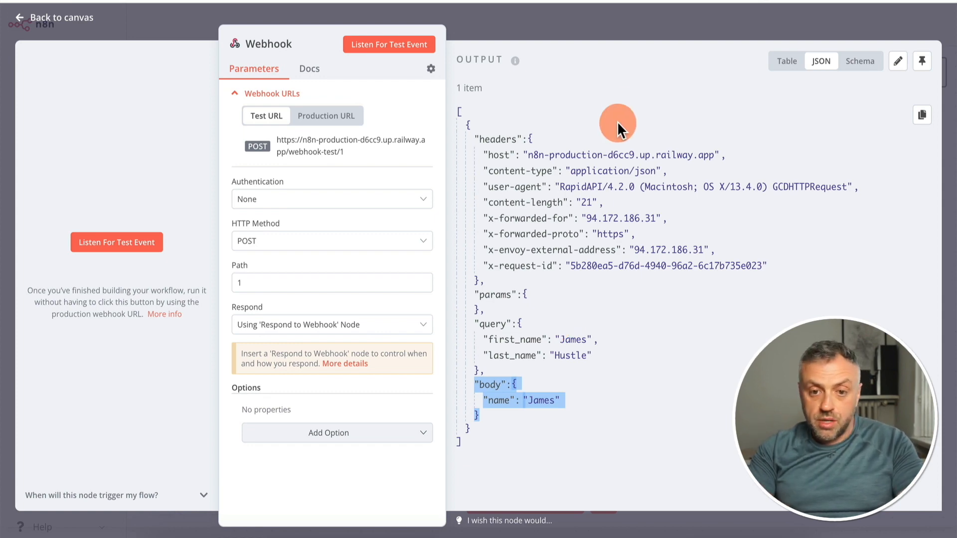
Clear the Respond to Webhook node's response body and set it to respond with Text
click(669, 22)
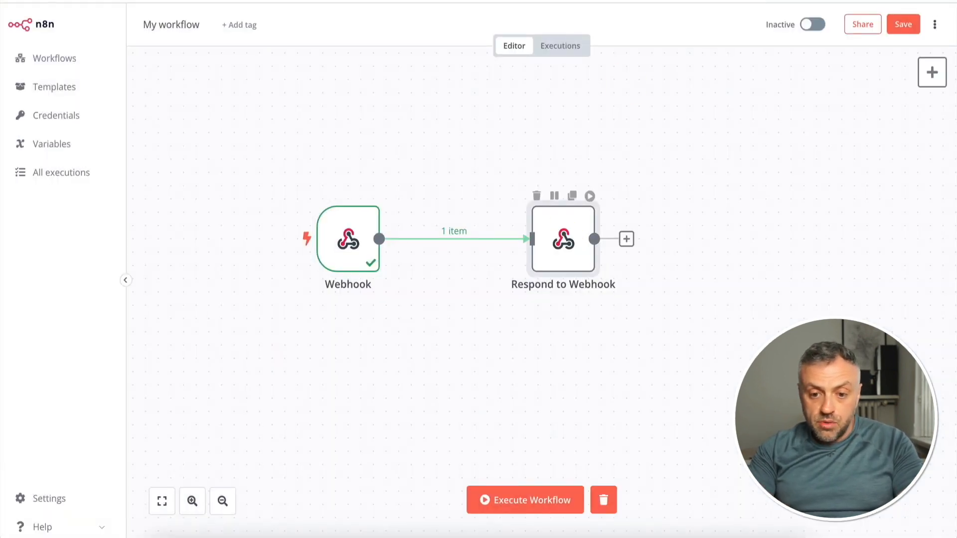
double_click(567, 241)
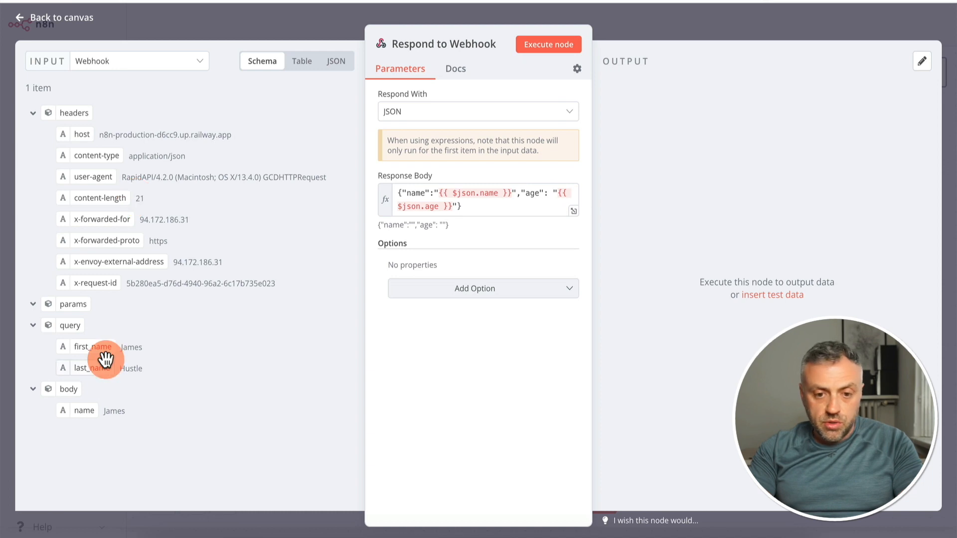
click(475, 207)
triple_click(489, 209)
key(BackSpace)
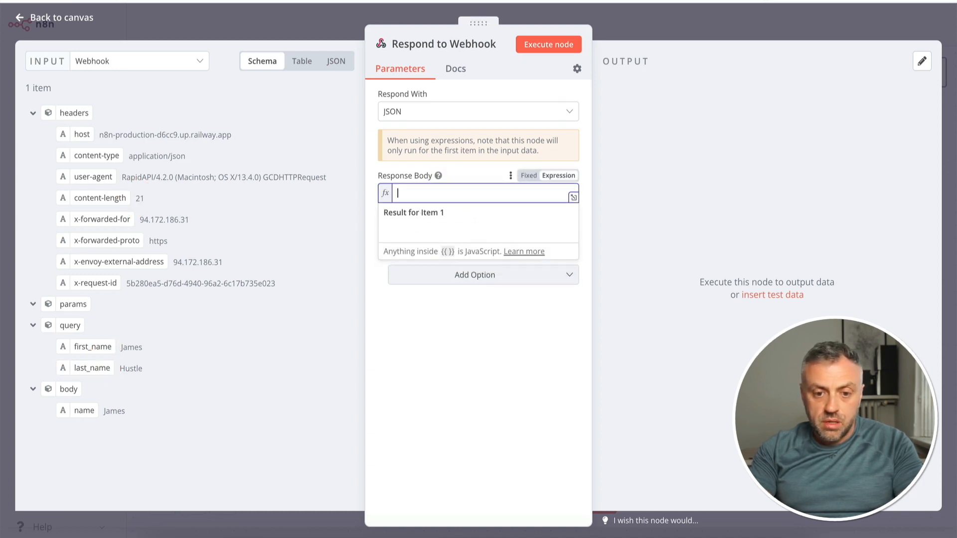
click(429, 111)
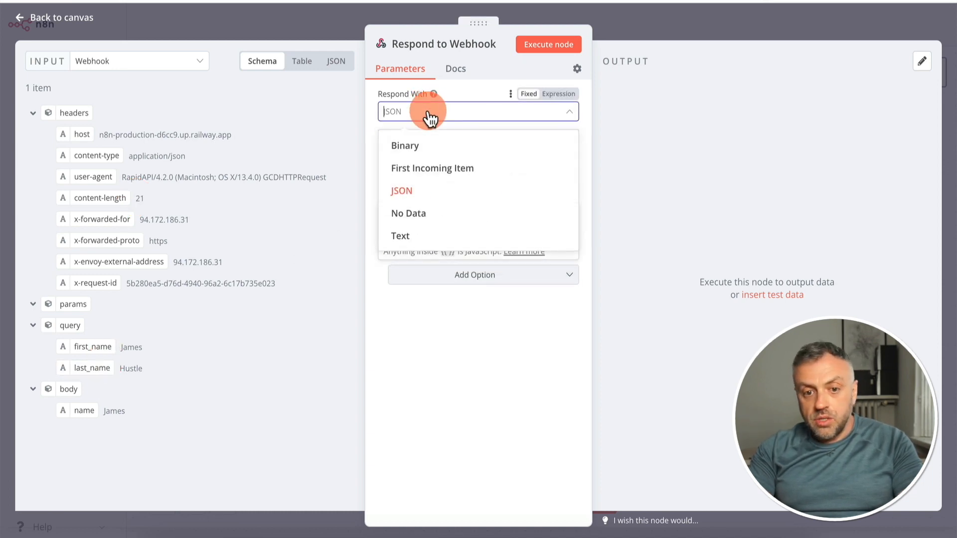
click(426, 236)
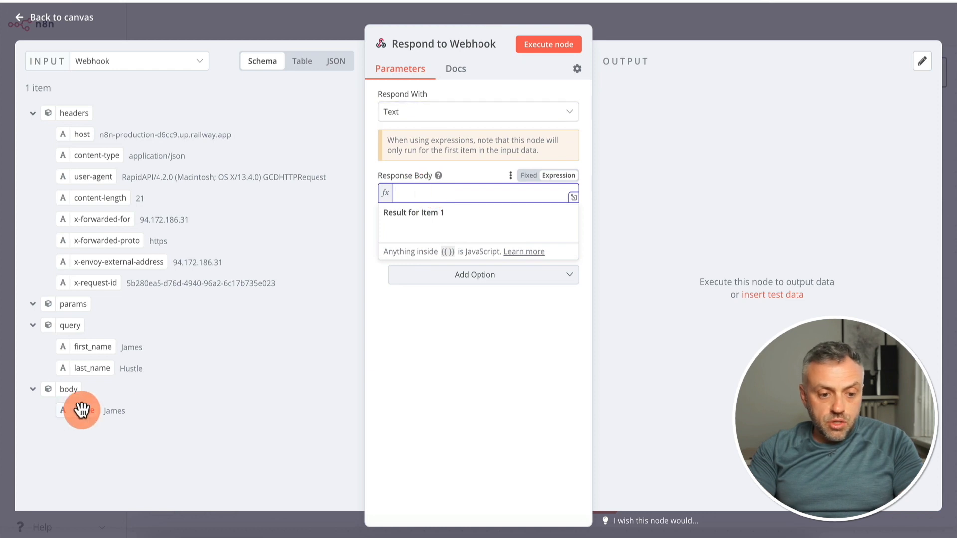
Map the body's name field, {{ $json.body.name }}, as the response body and execute the Respond to Webhook node
drag(82, 408, 444, 202)
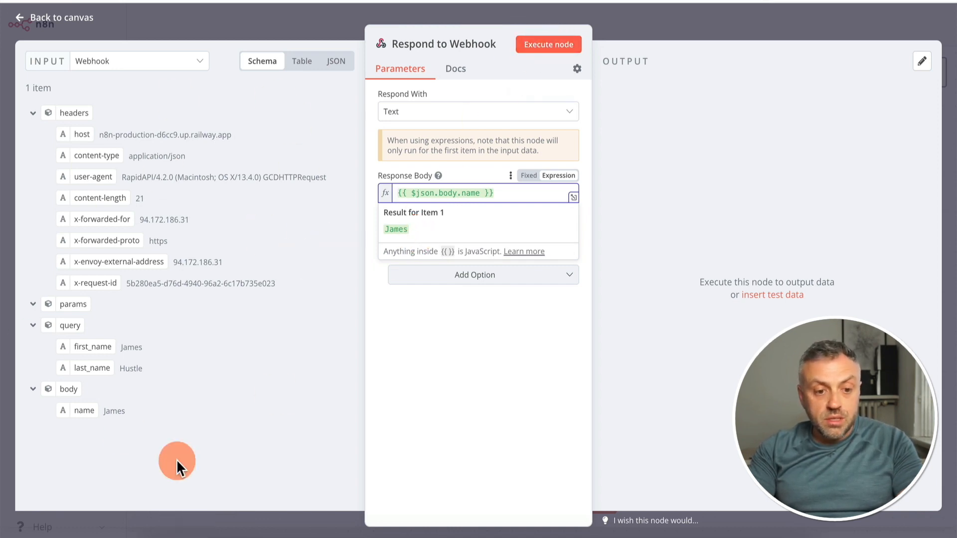
click(558, 45)
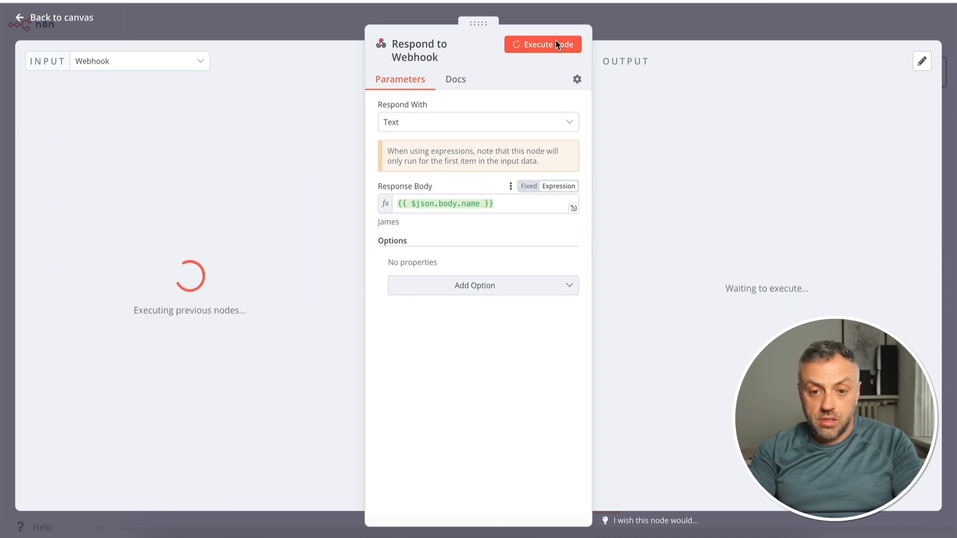
click(338, 344)
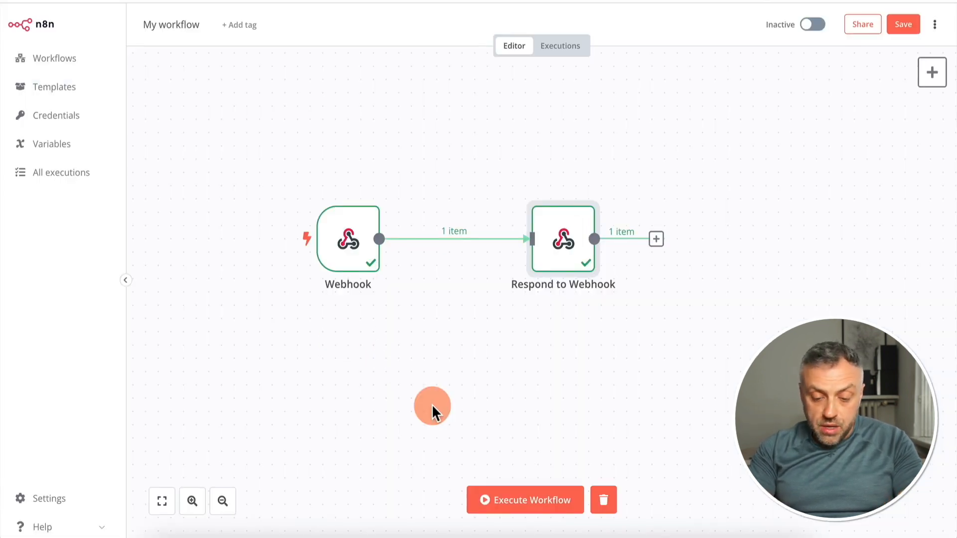
Execute the whole workflow and send the POST request to the test URL from RapidAPI
click(524, 504)
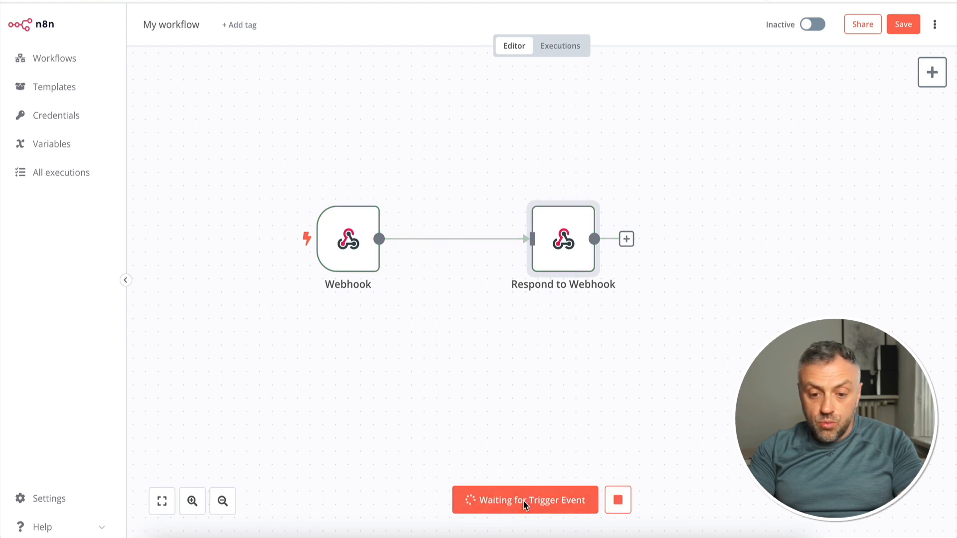
click(560, 265)
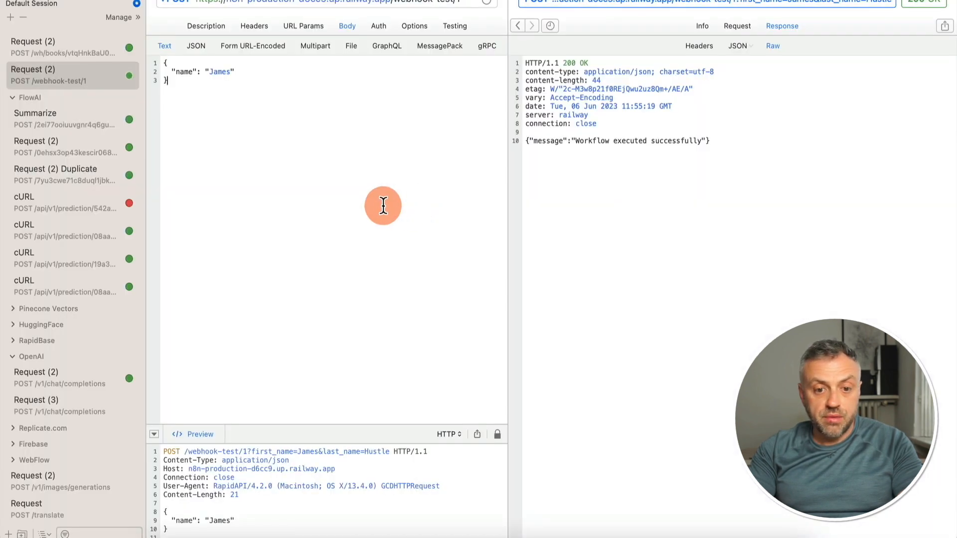
click(306, 112)
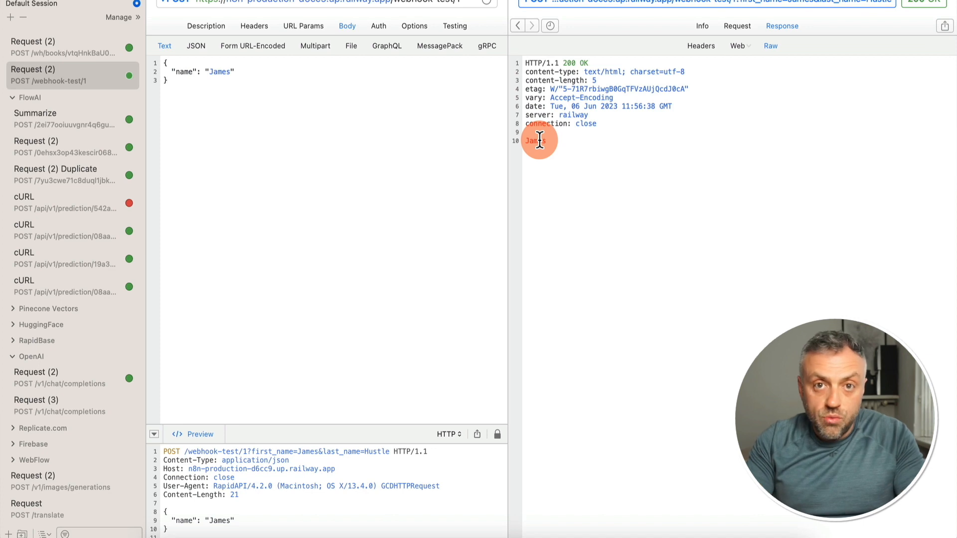
Switch back to n8n and display the Webhook node's production URL
key(super+Tab)
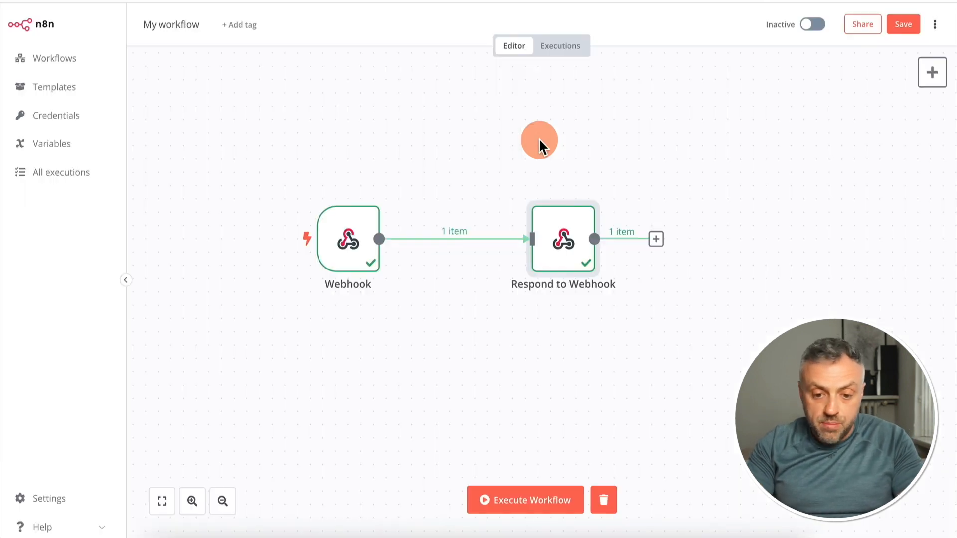
click(336, 244)
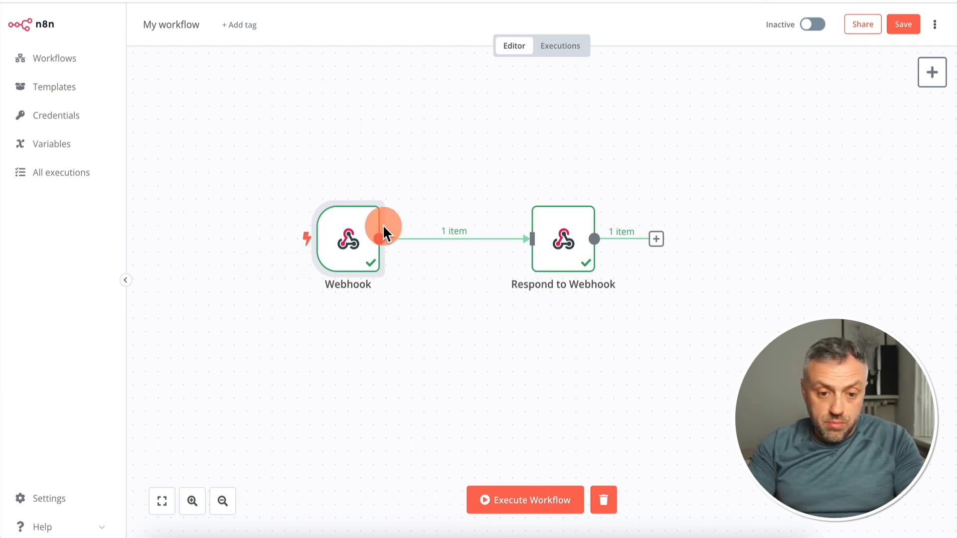
double_click(353, 241)
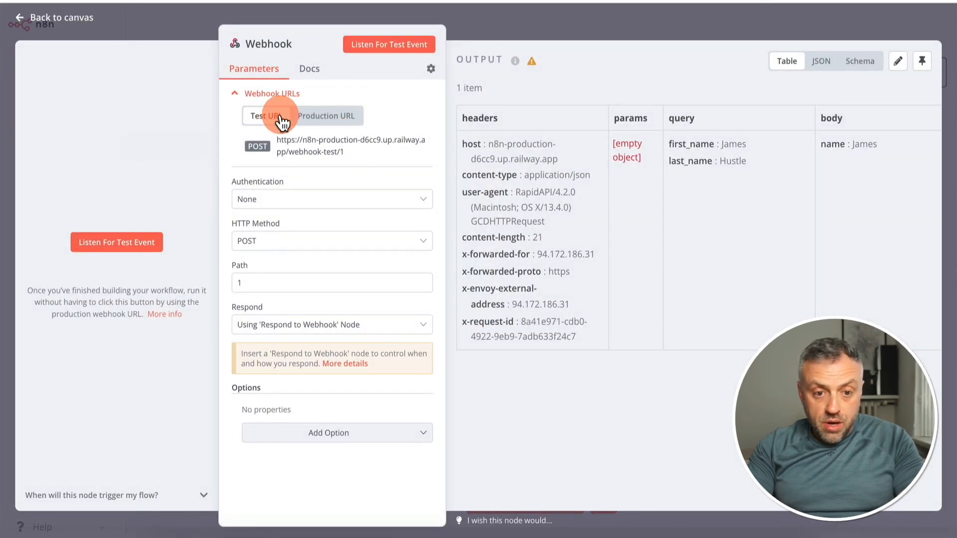
click(342, 120)
click(305, 150)
In RapidAPI, change the POST request's URL to the production path /webhook/1
key(super+Tab)
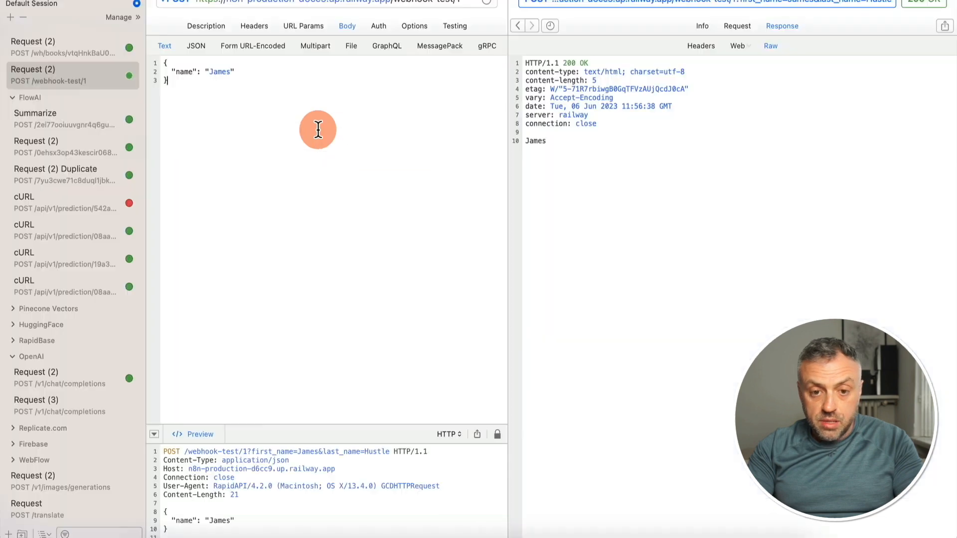
click(393, 3)
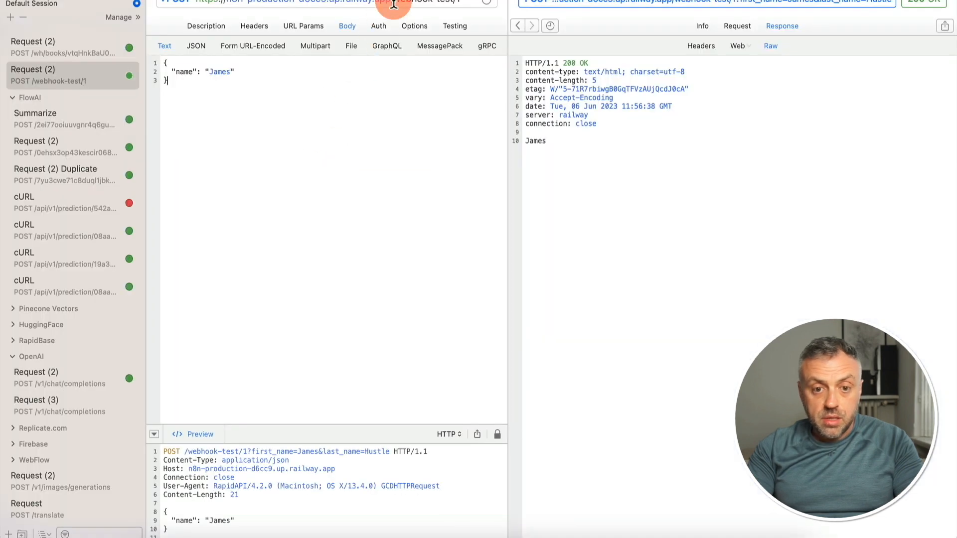
click(453, 1)
key(BackSpace)
key(BackSpace)
key(BackSpace)
key(BackSpace)
key(BackSpace)
Return to the n8n workflow canvas, activate the workflow and dismiss the activation notice
key(super+Tab)
click(641, 2)
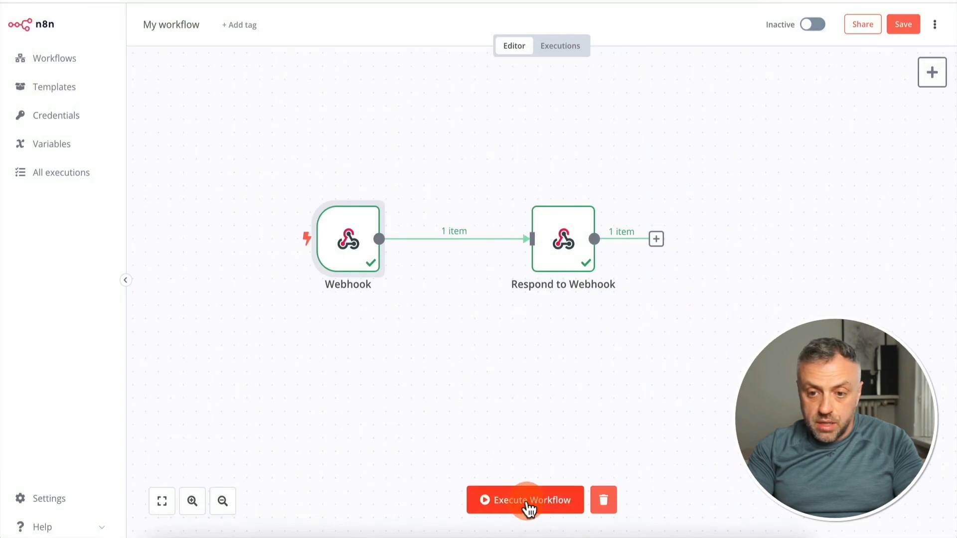
click(817, 24)
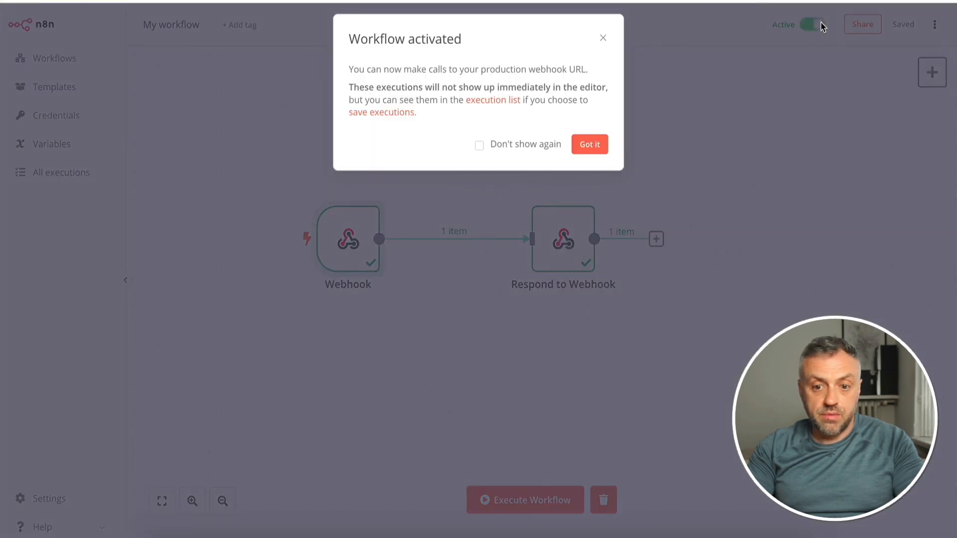
click(543, 145)
click(591, 146)
click(510, 155)
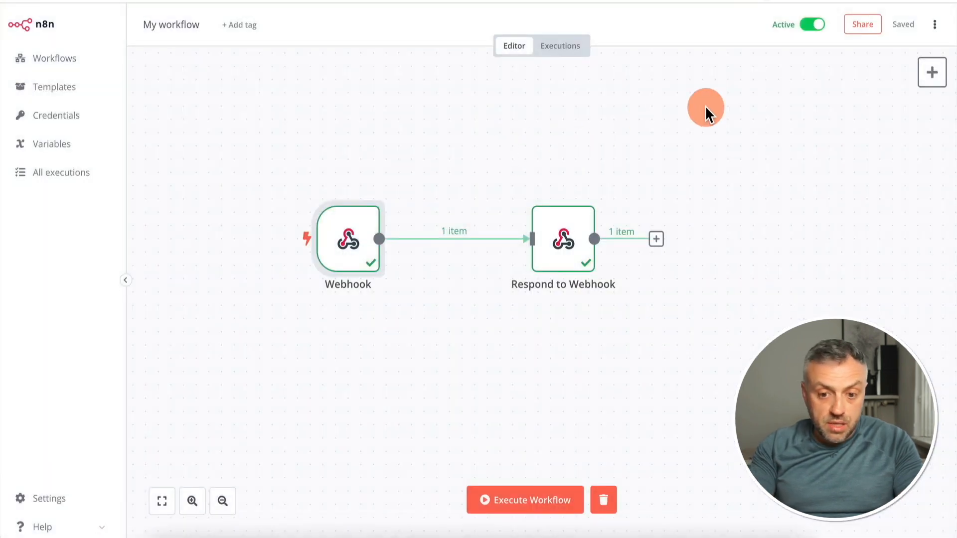
Send the POST request to the production webhook URL from RapidAPI and check the returned response text
key(super+Tab)
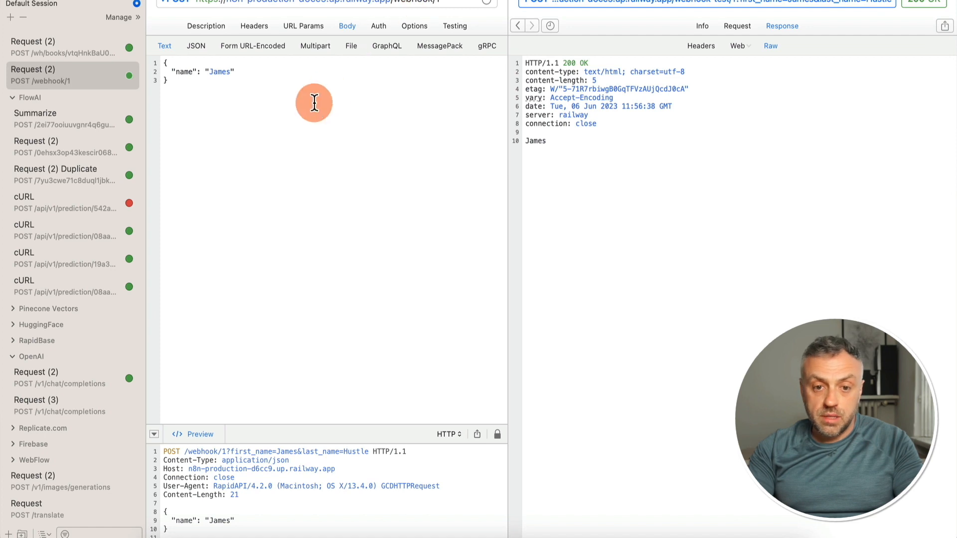
click(252, 101)
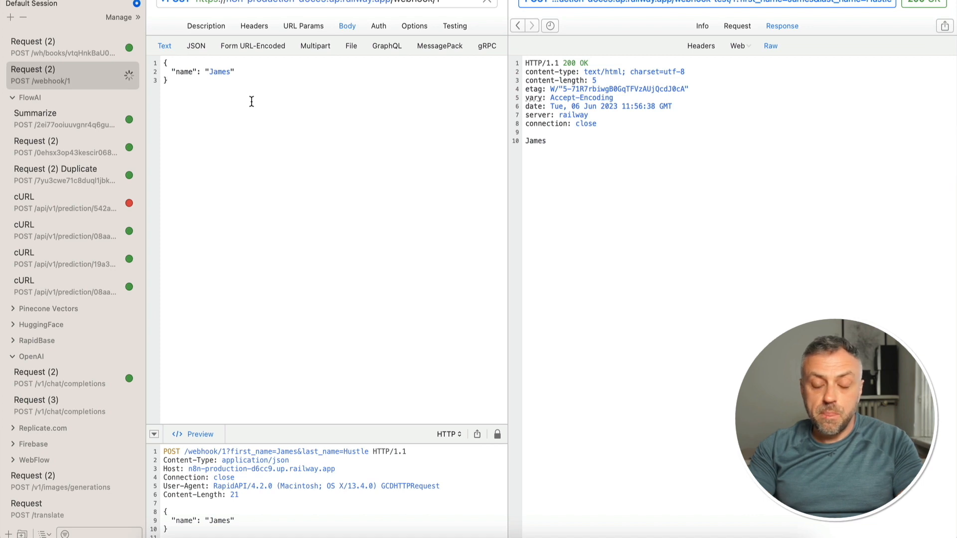
click(544, 140)
click(542, 141)
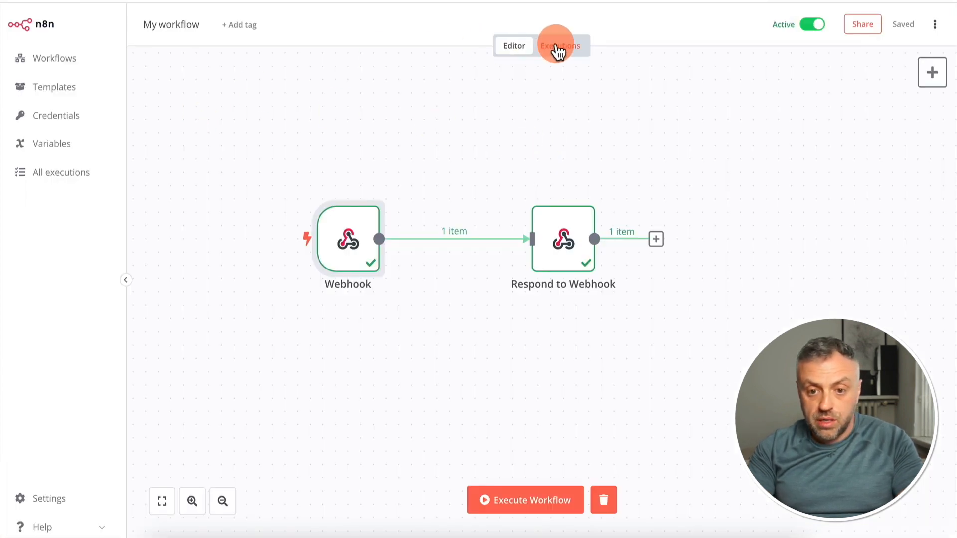
Open the workflow's execution history and examine the data passed through the Webhook and Respond to Webhook nodes
click(561, 47)
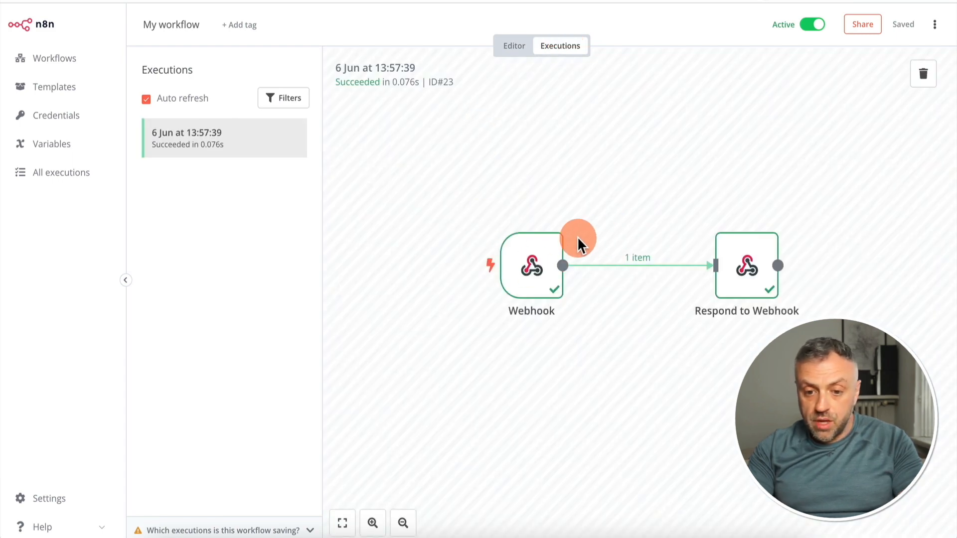
double_click(532, 265)
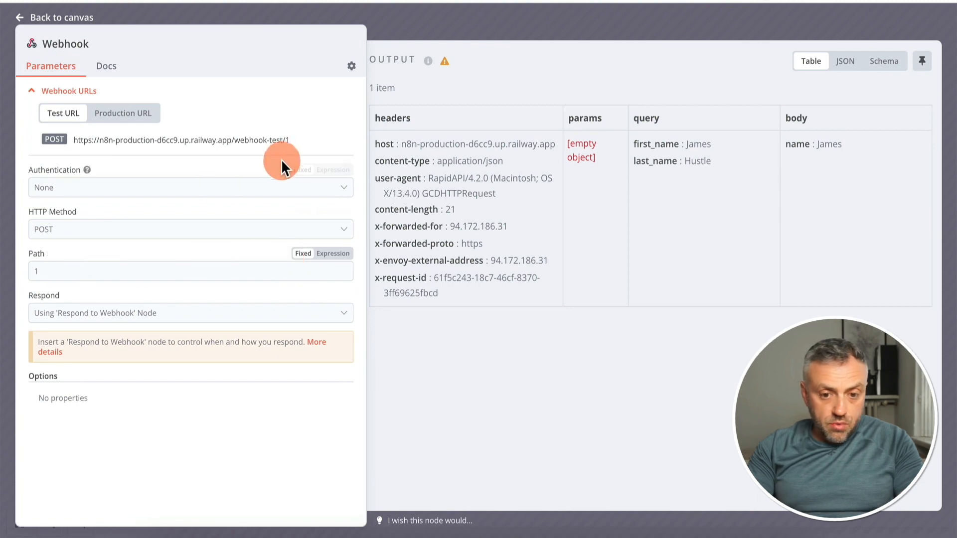
click(762, 22)
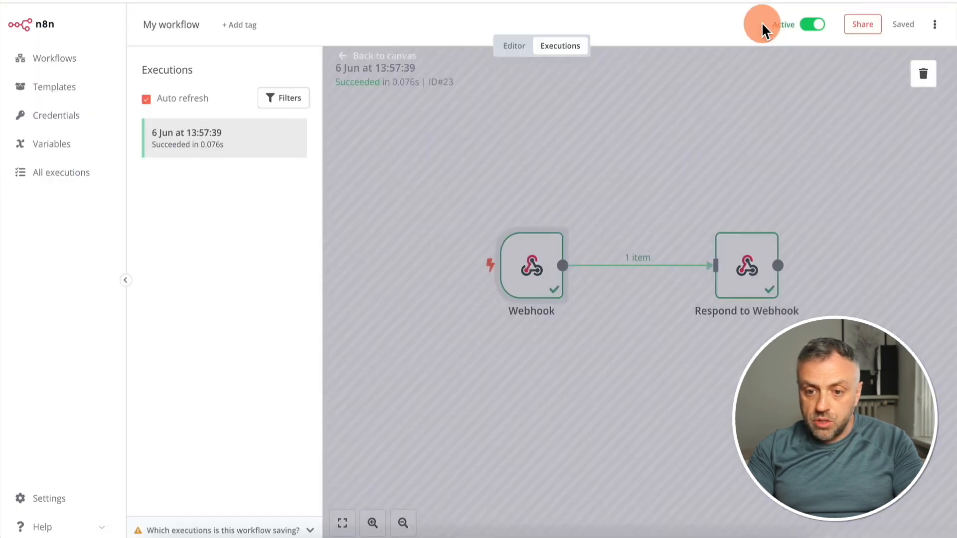
double_click(745, 264)
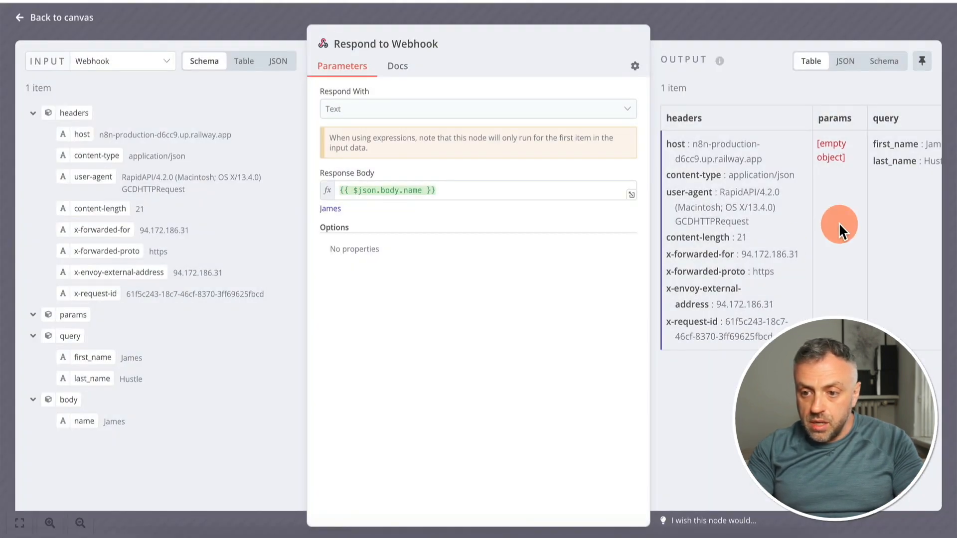
scroll(839, 222, right, 5)
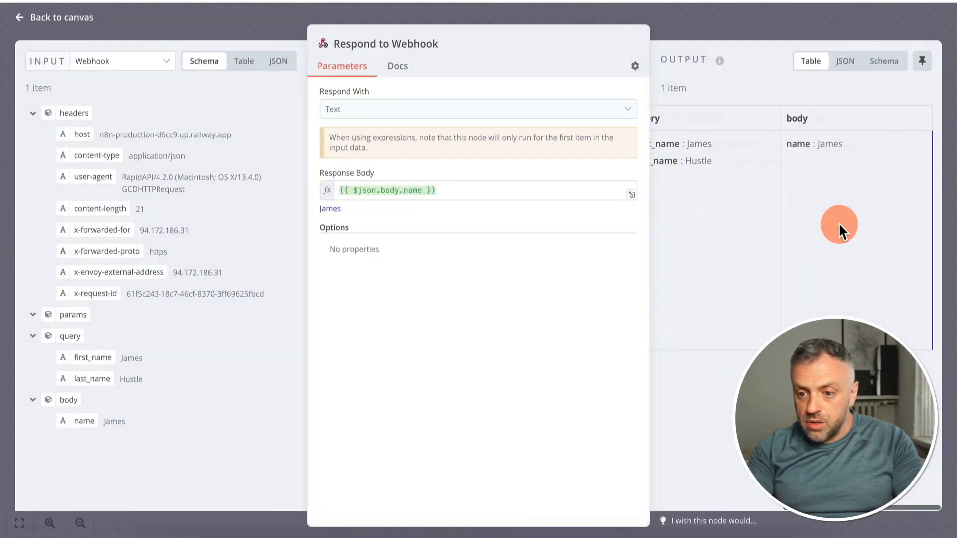
click(756, 19)
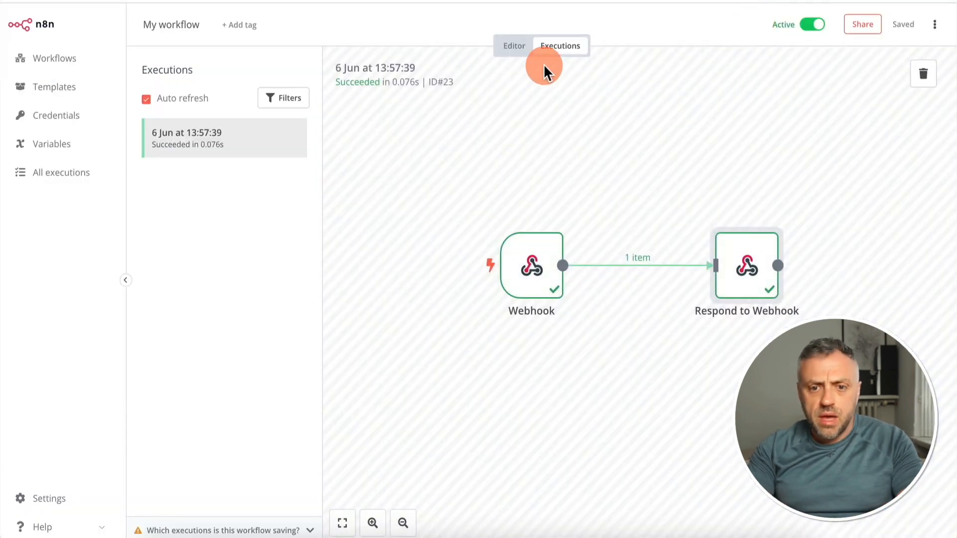
Return to the workflow editor and insert an OpenAI chat Create a Completion node between Webhook and Respond to Webhook
click(515, 49)
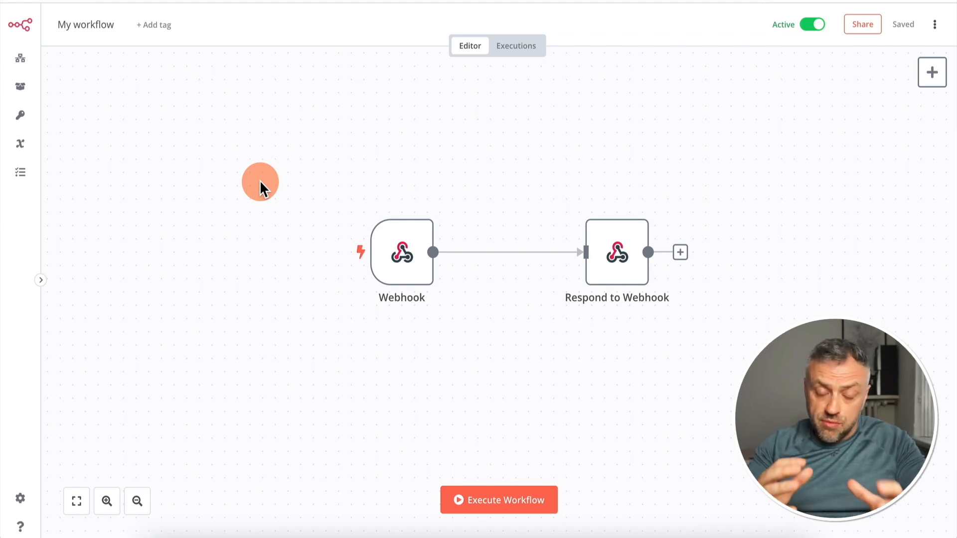
mouse_move(392, 243)
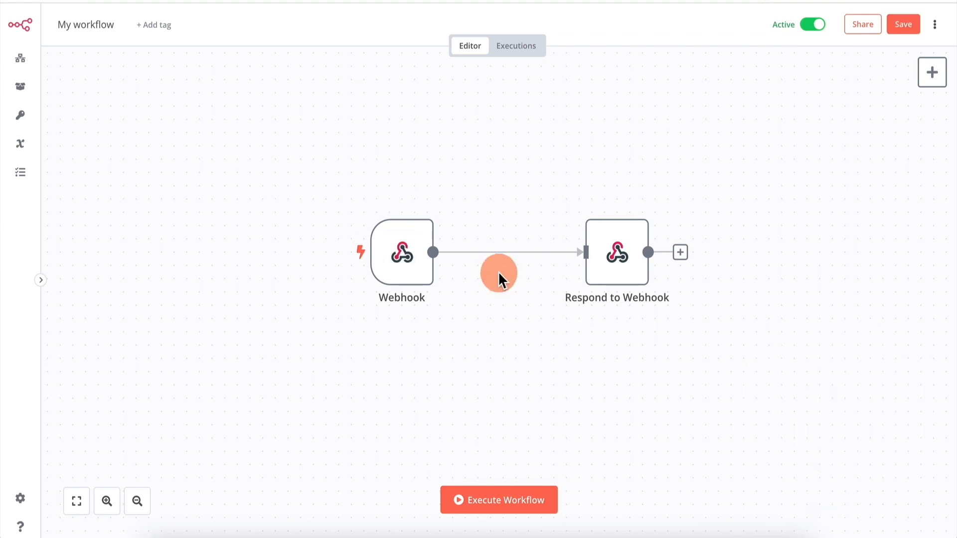
mouse_move(504, 253)
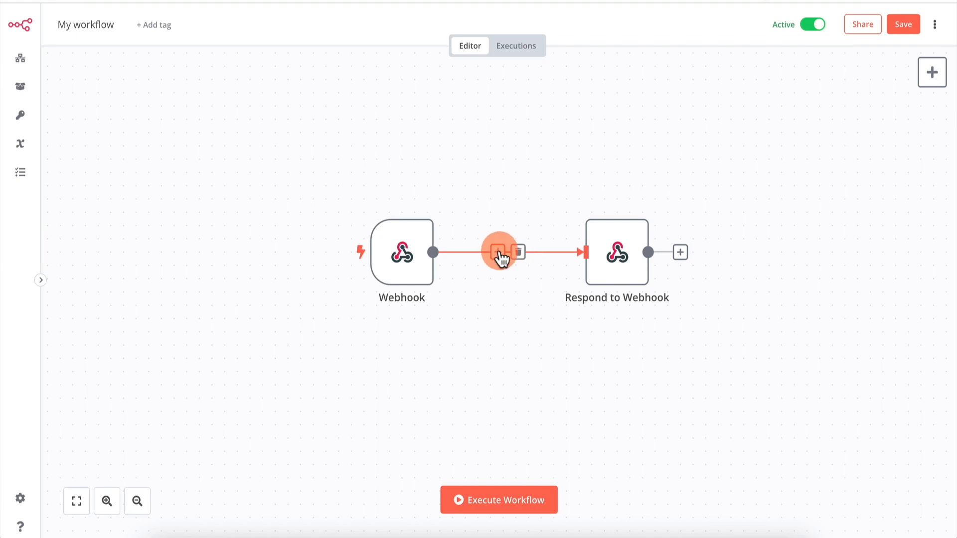
click(498, 252)
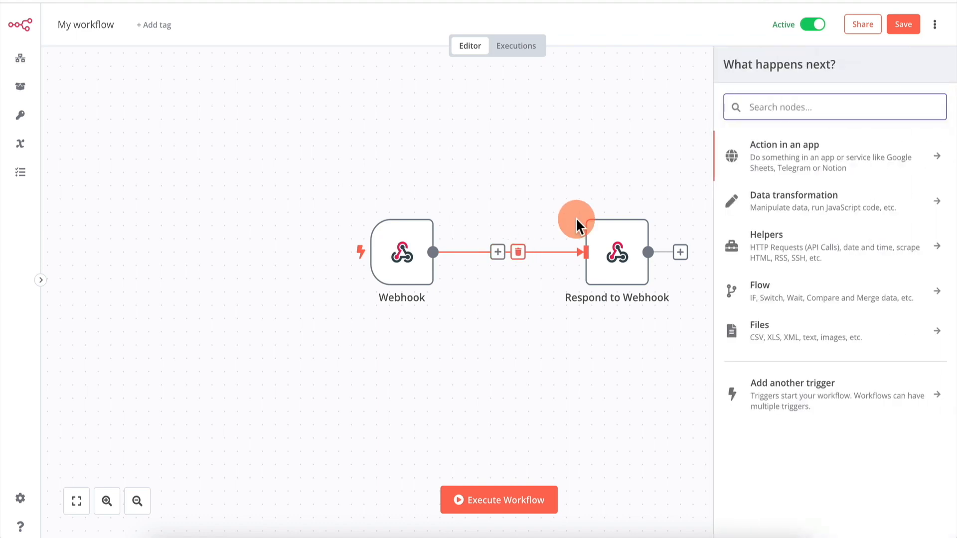
click(791, 111)
text(chat)
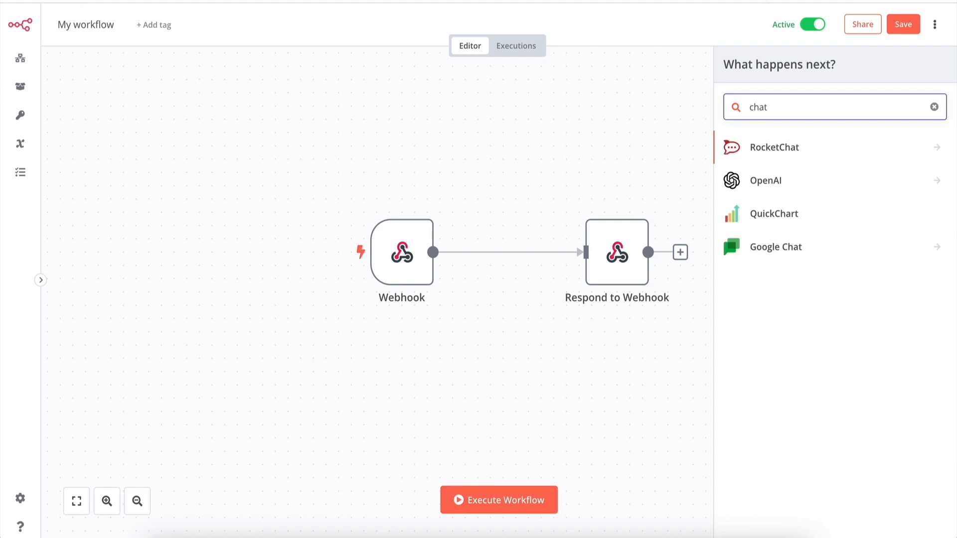
click(773, 184)
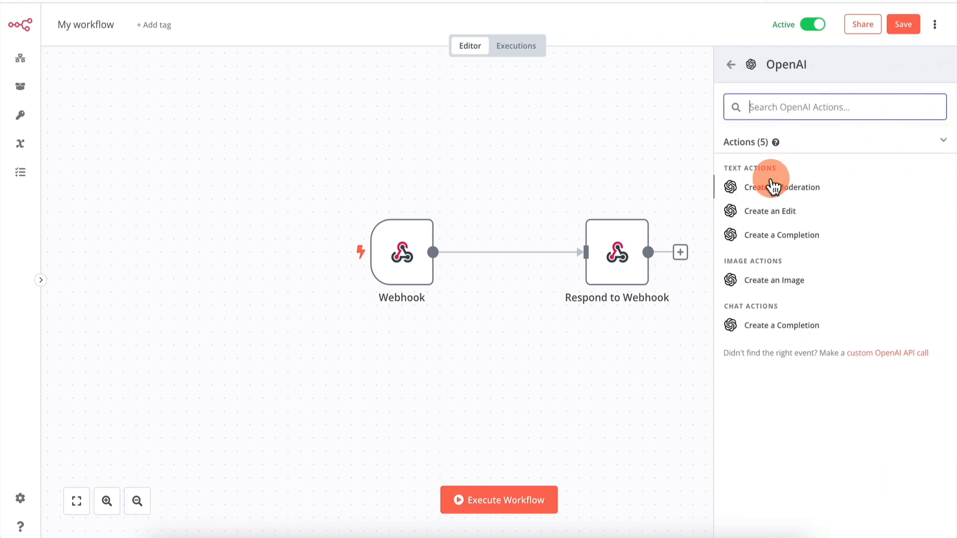
click(776, 329)
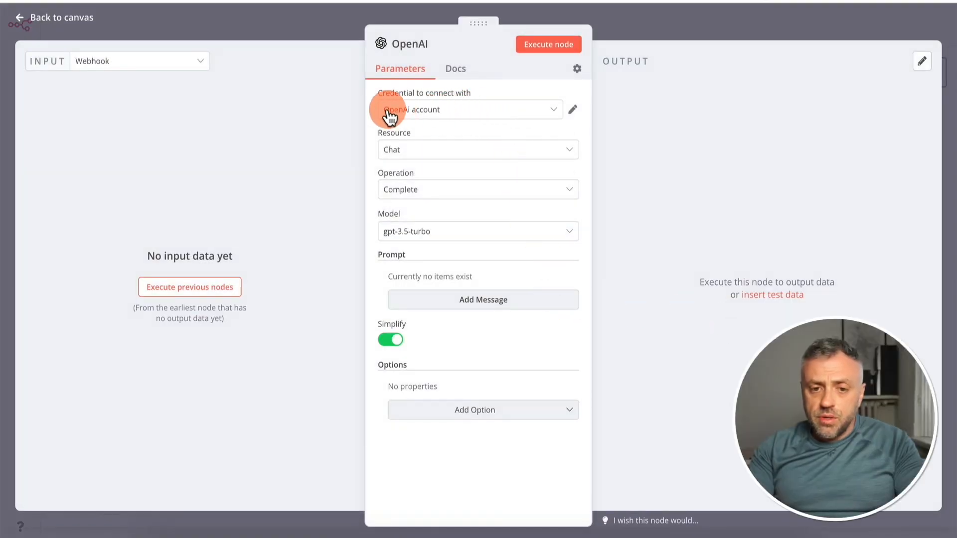
View the form for creating a new OpenAI credential and dismiss it
click(448, 114)
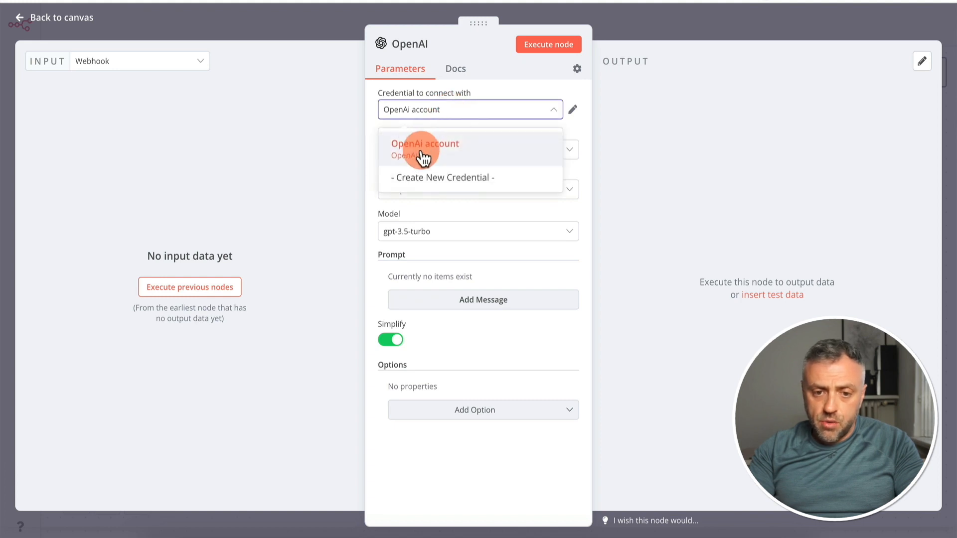
click(430, 179)
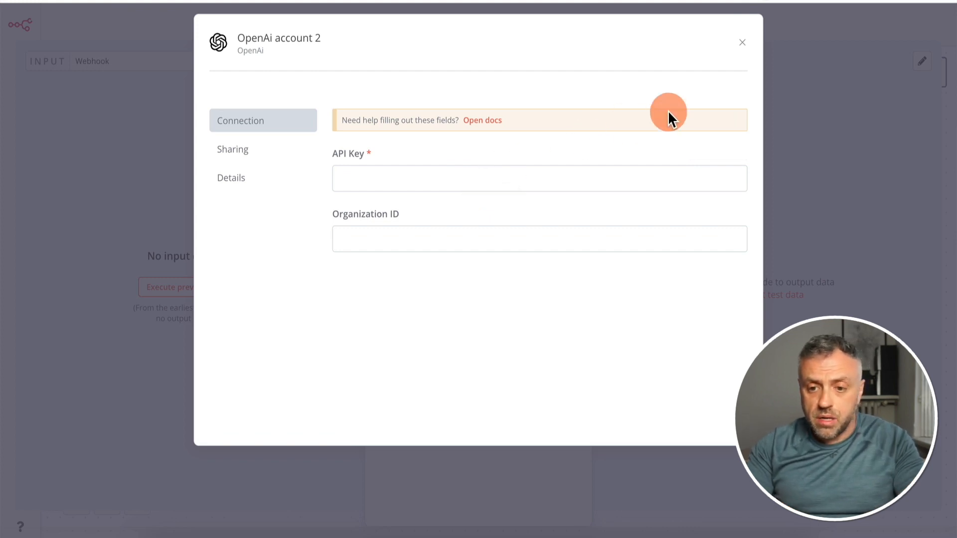
click(793, 83)
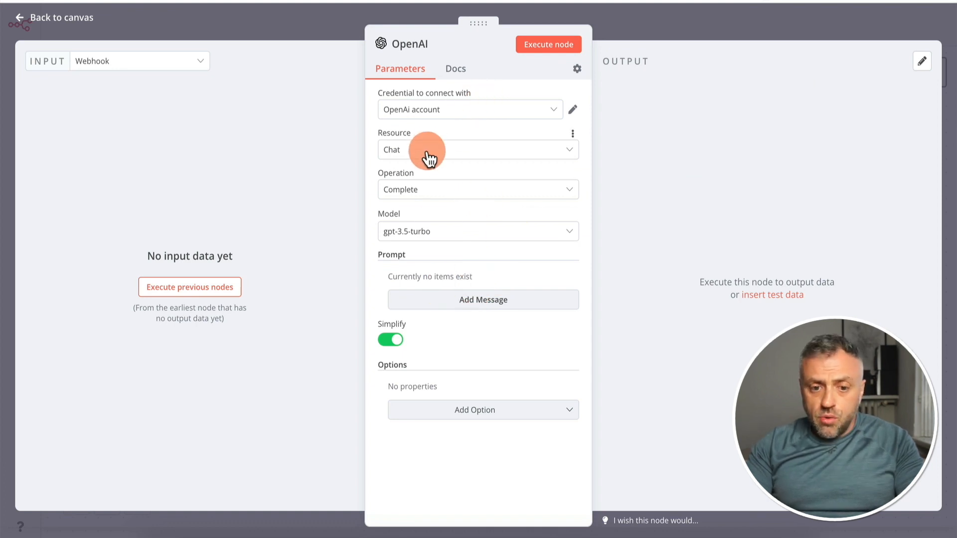
Select the gpt-3.5-turbo model and add a prompt message with the User role to the OpenAI node
click(429, 244)
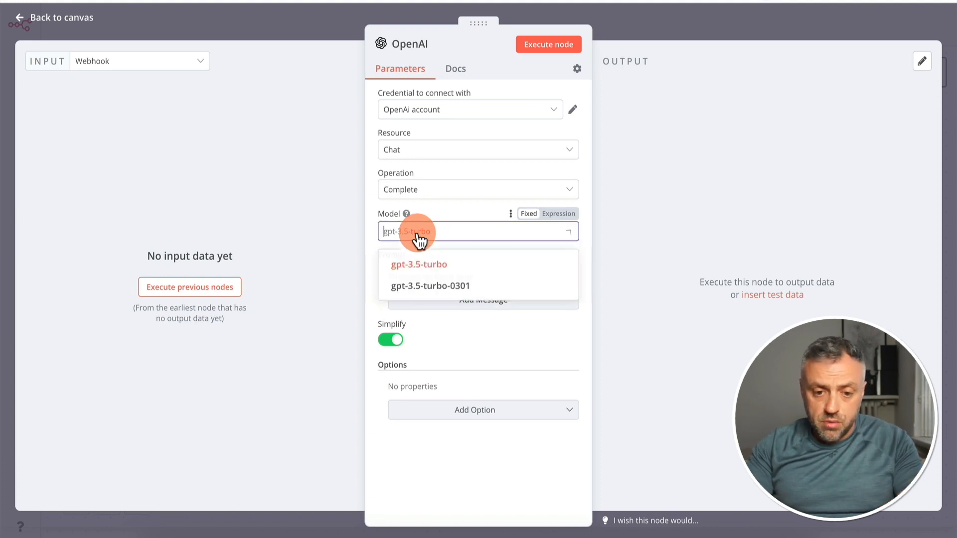
click(424, 270)
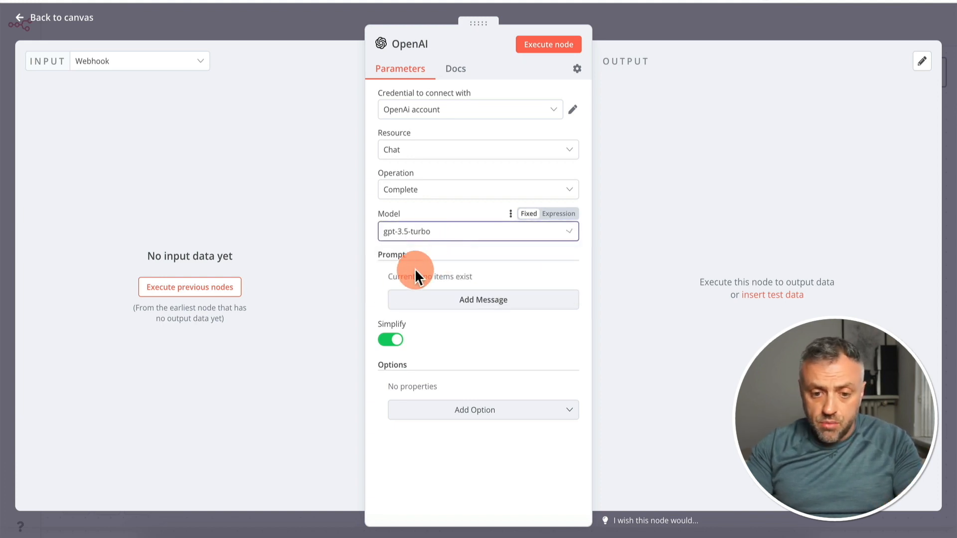
click(468, 302)
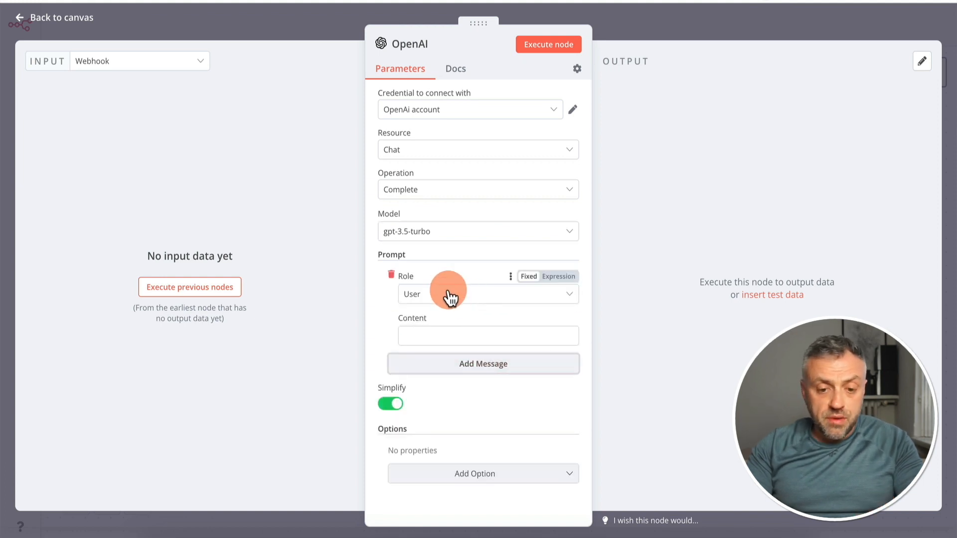
click(434, 335)
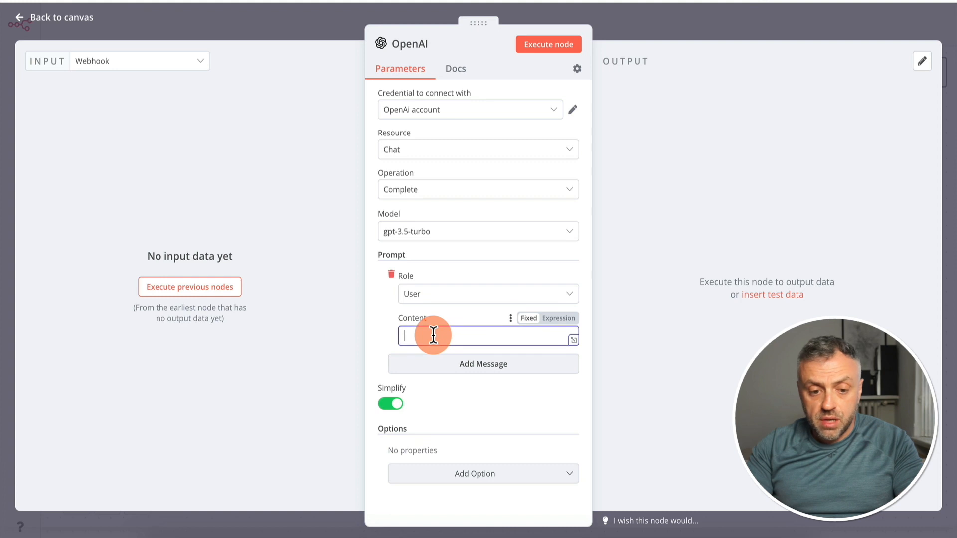
Execute the previous nodes, switch to RapidAPI and change the request body to "question": "What is the capital of Mexico"
click(203, 293)
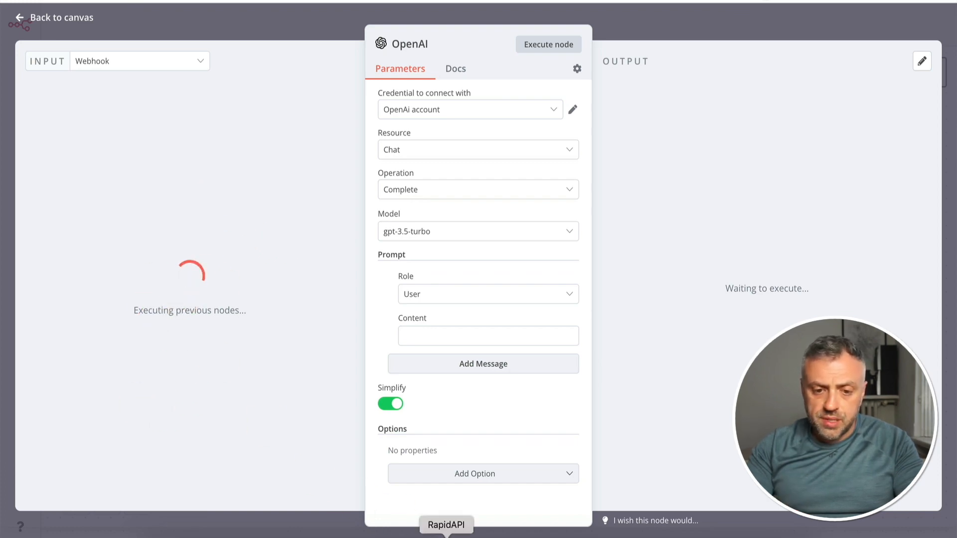
click(446, 537)
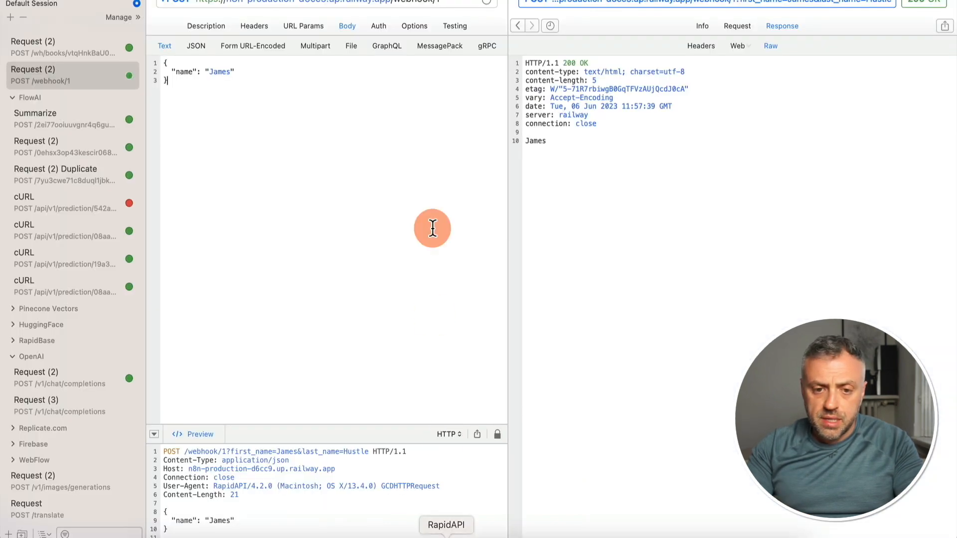
double_click(184, 71)
text(questio)
click(232, 72)
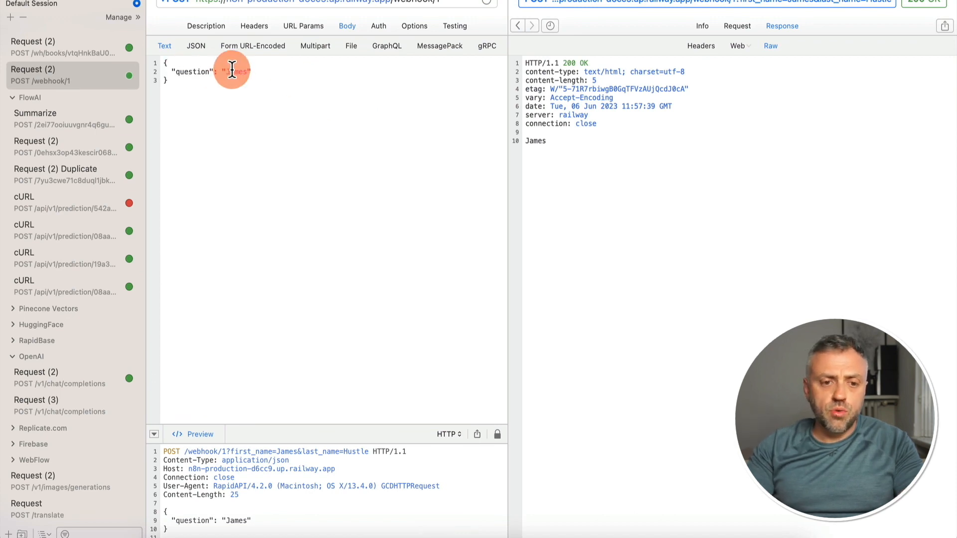
text(What is the capital of Mexico)
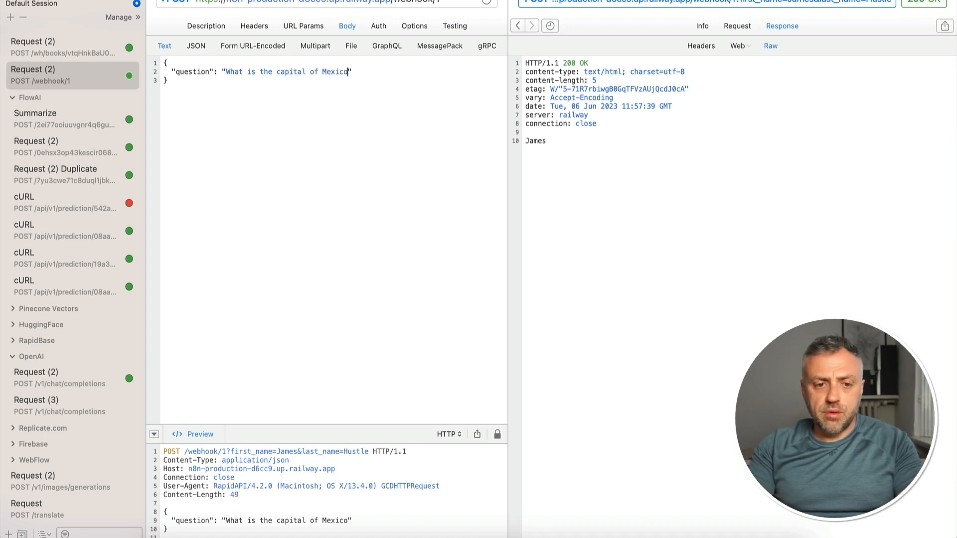
Change the request URL's path to /webhook-test/1 and send the POST request
click(433, 2)
text(-t)
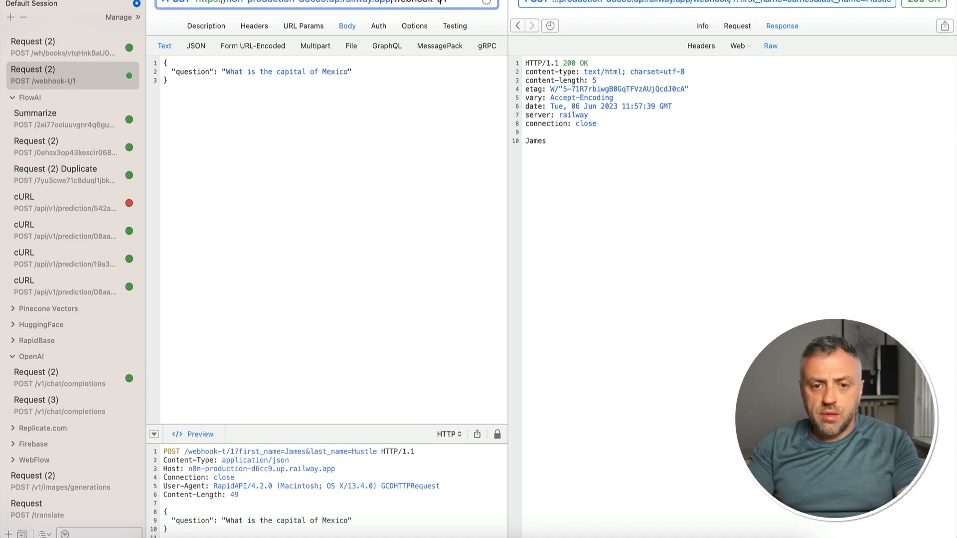
text(est)
key(Return)
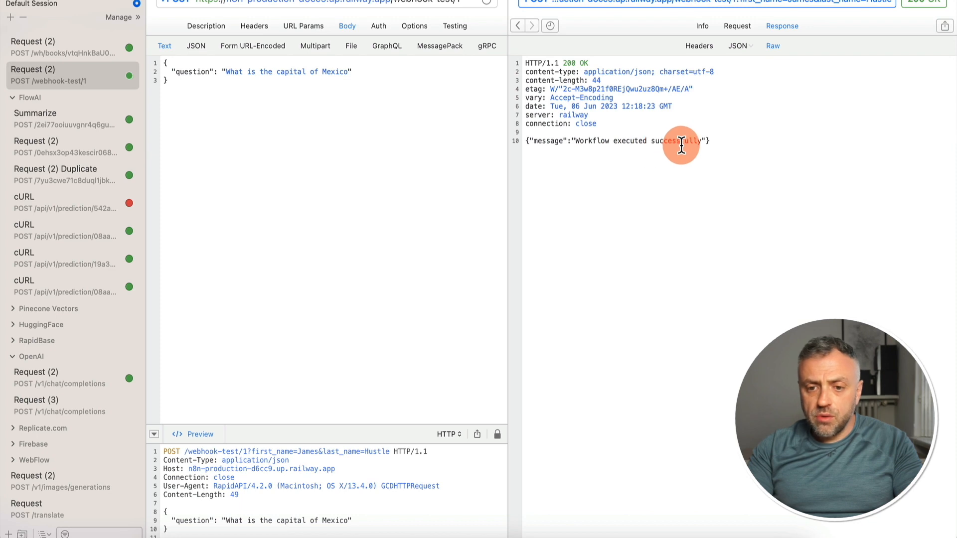
Switch back to n8n, map the webhook body's question into the OpenAI message content and execute the node
key(super+Tab)
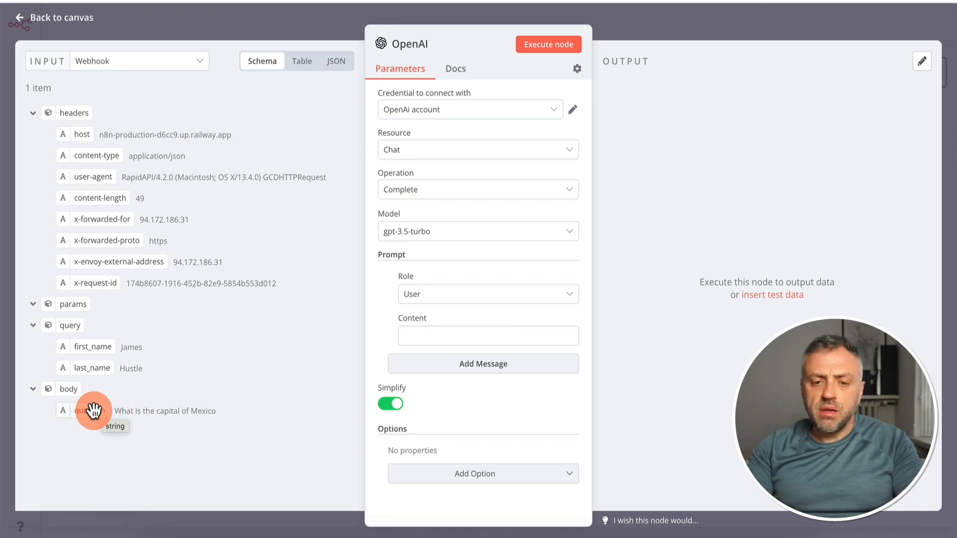
drag(94, 412, 429, 340)
click(561, 45)
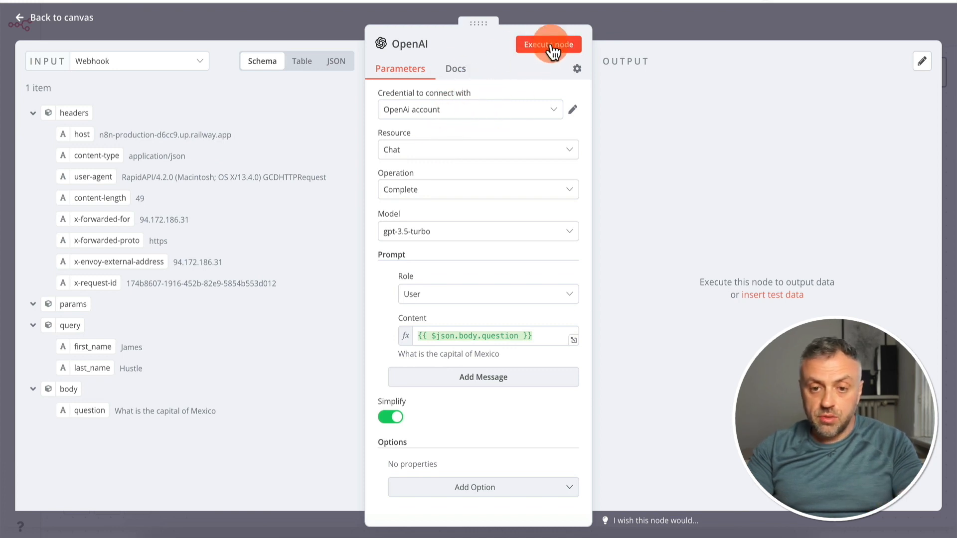
click(553, 48)
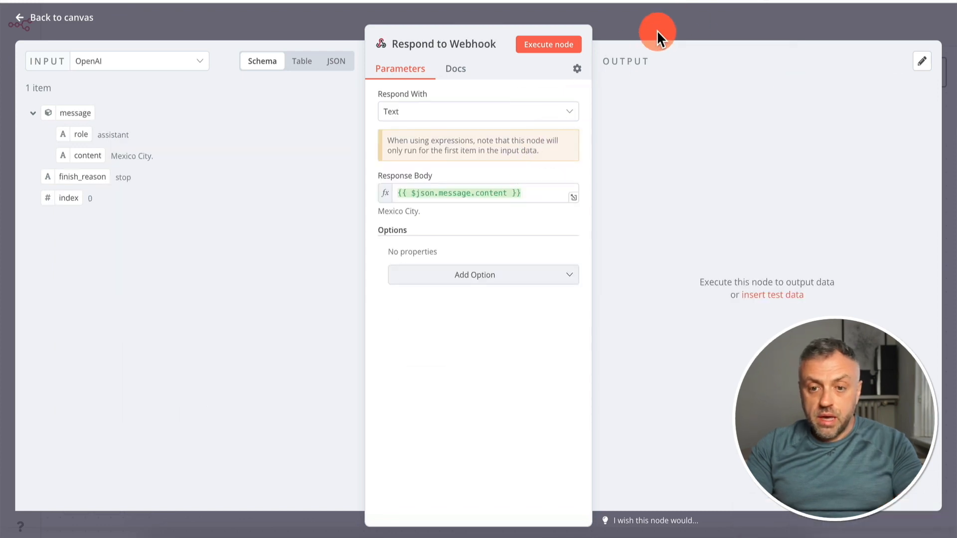
Close the Respond to Webhook node, execute the whole workflow and resend the question request from RapidAPI
click(657, 36)
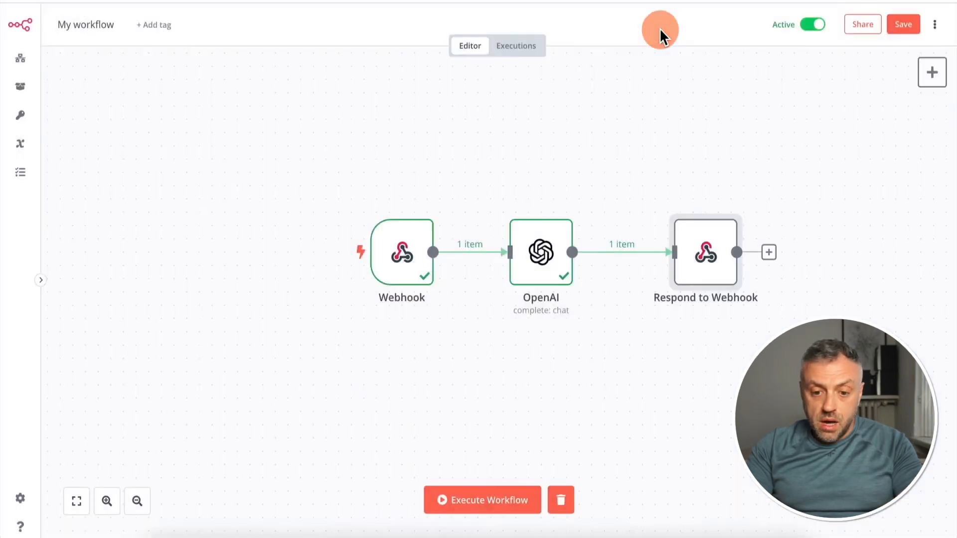
click(514, 507)
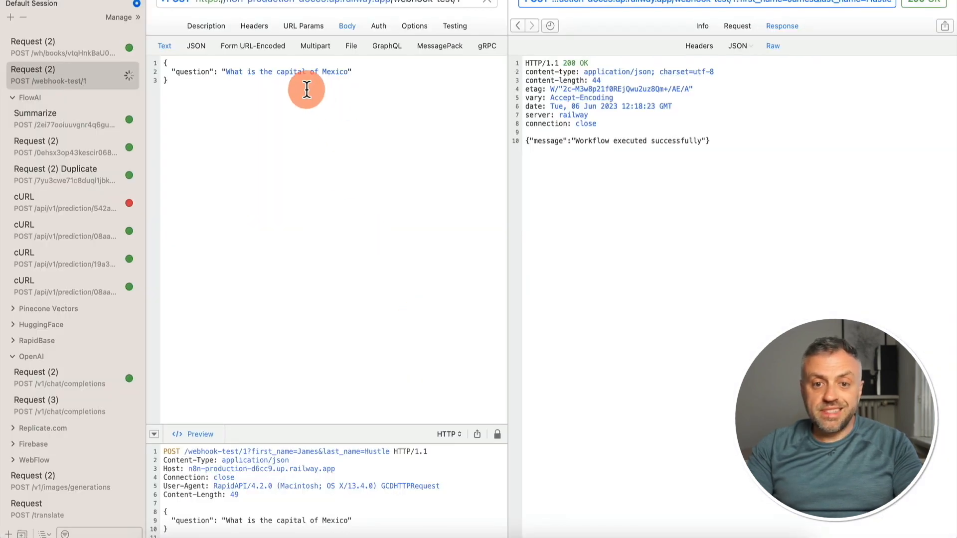
click(307, 90)
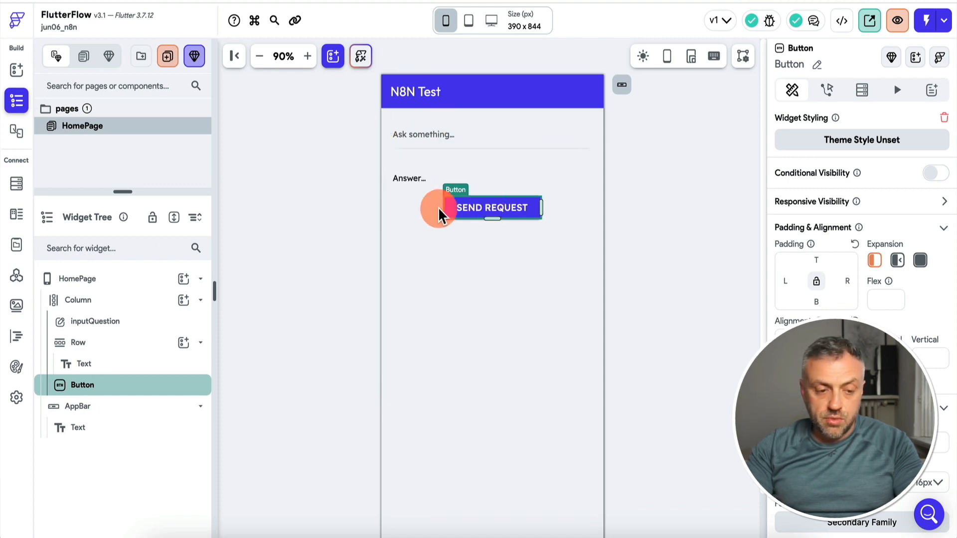
In the FlutterFlow project, create a new API call and set its method type to POST
click(17, 276)
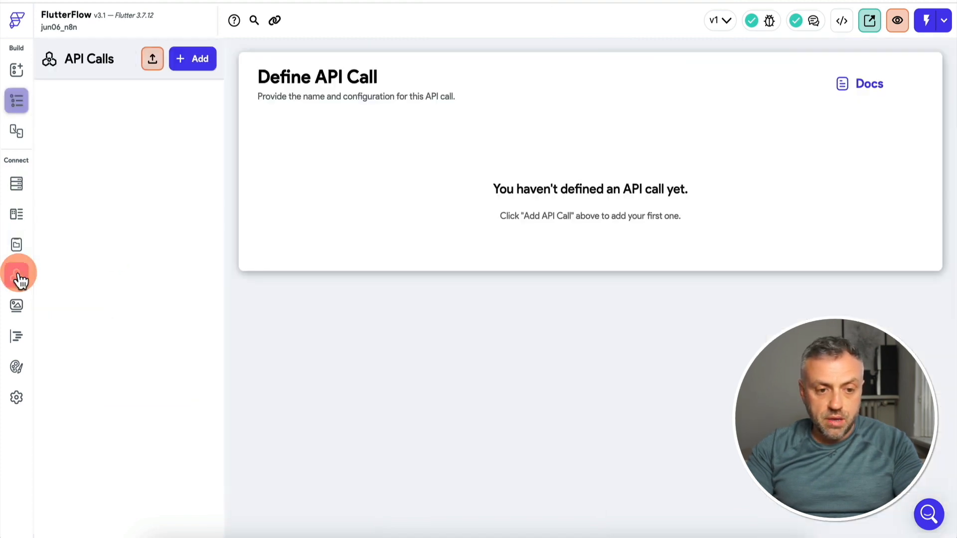
click(195, 64)
click(155, 125)
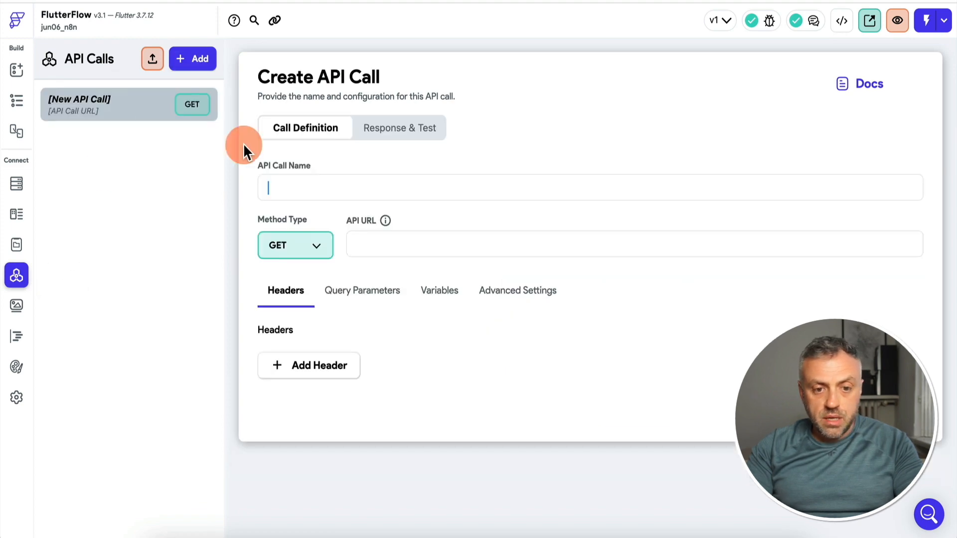
click(297, 251)
click(297, 274)
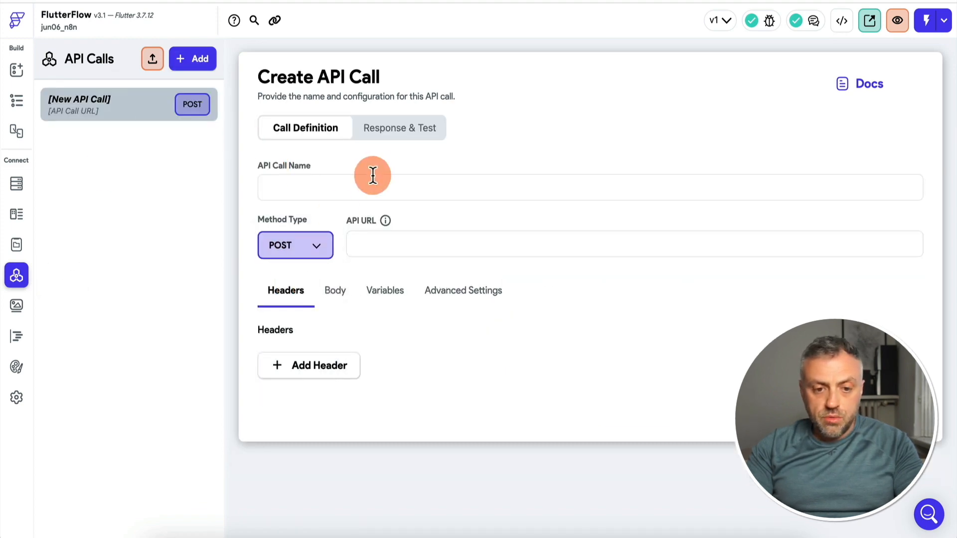
Copy the Webhook node's production URL from n8n into the FlutterFlow API call's URL and name the call API
double_click(339, 247)
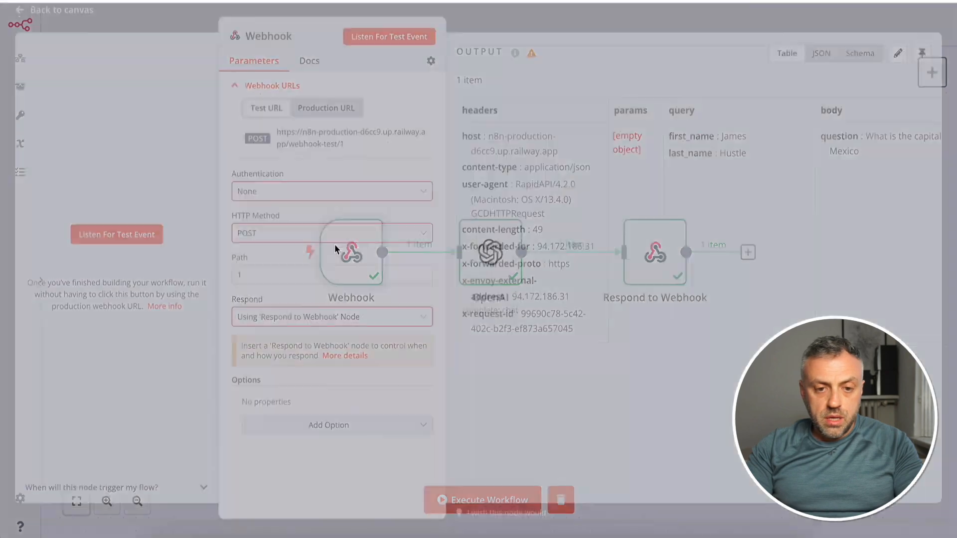
click(323, 120)
click(335, 140)
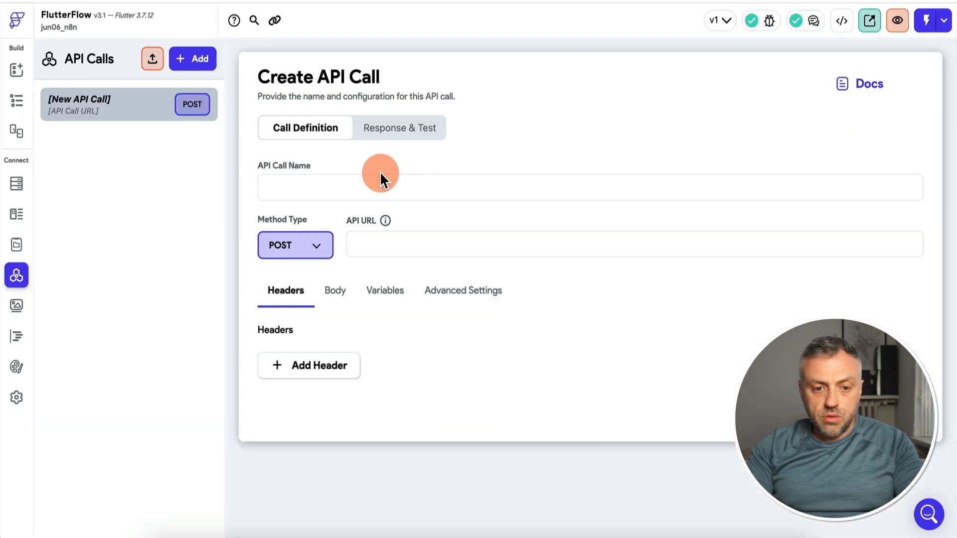
click(398, 247)
key(ctrl+v)
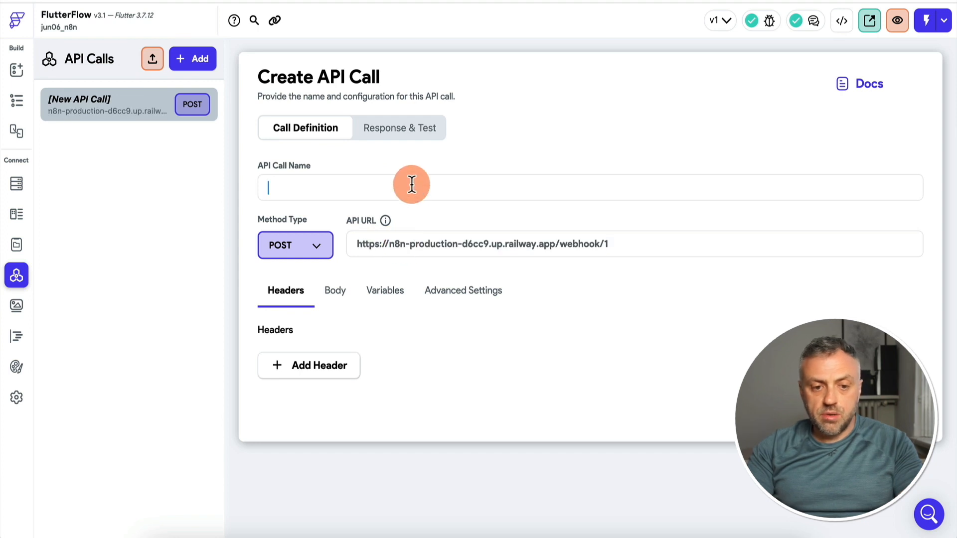
text(API)
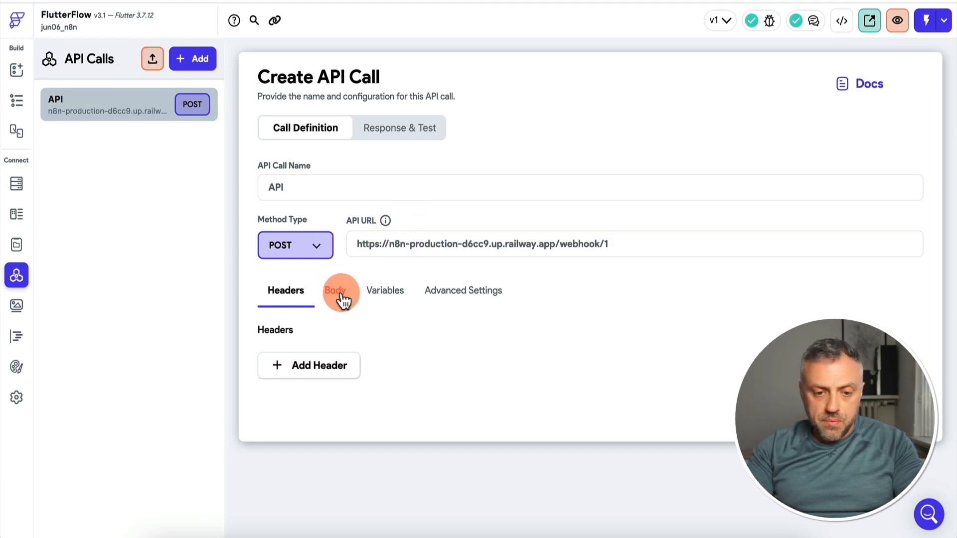
Add a String variable named question to the API call and save the call
click(388, 297)
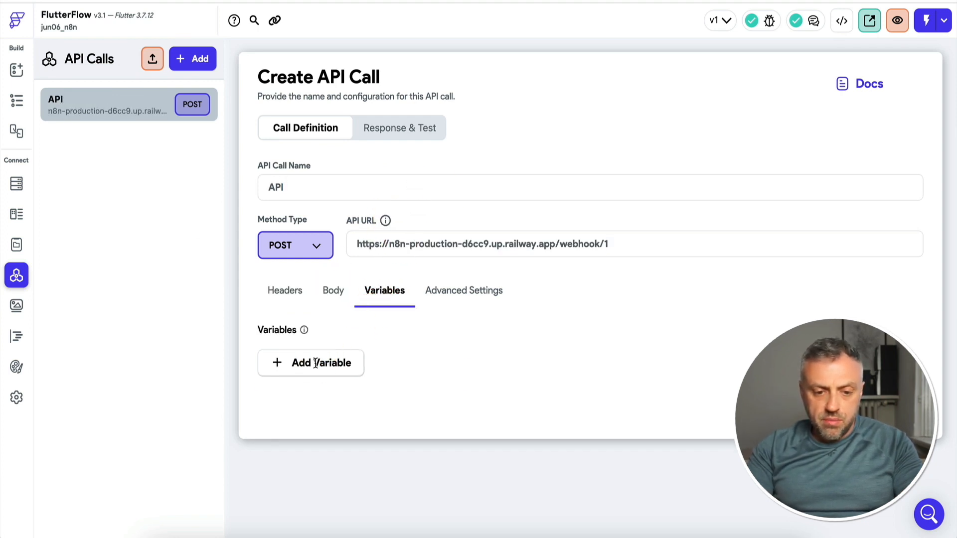
click(327, 363)
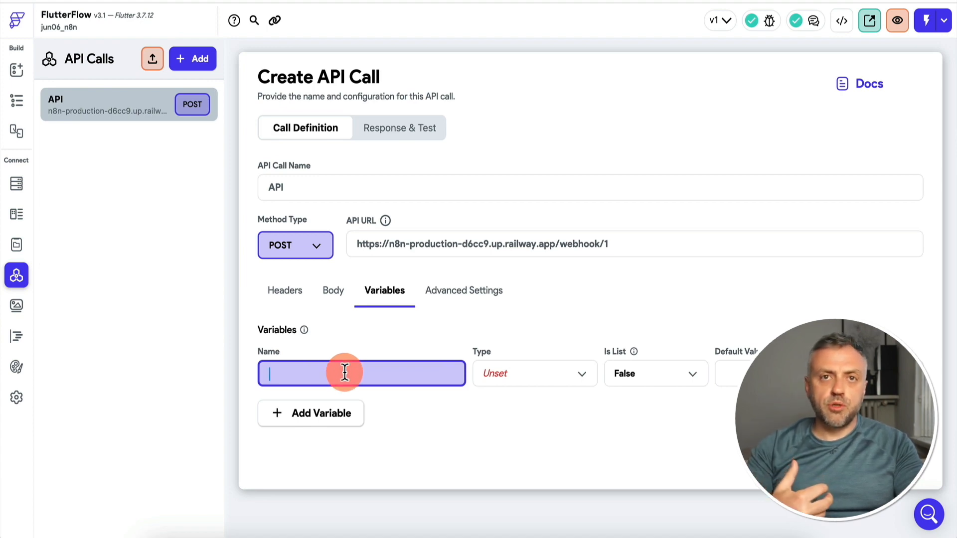
text(question)
click(494, 381)
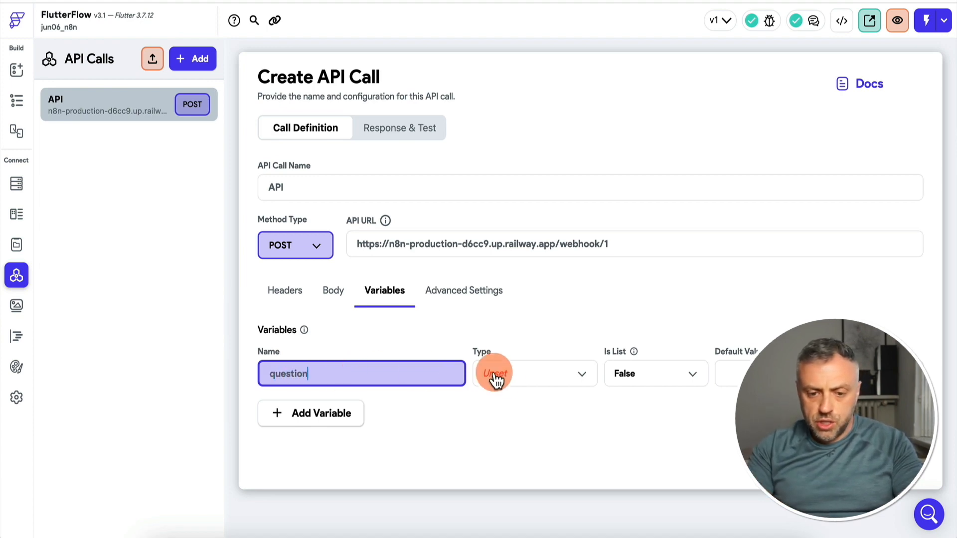
click(499, 267)
click(891, 461)
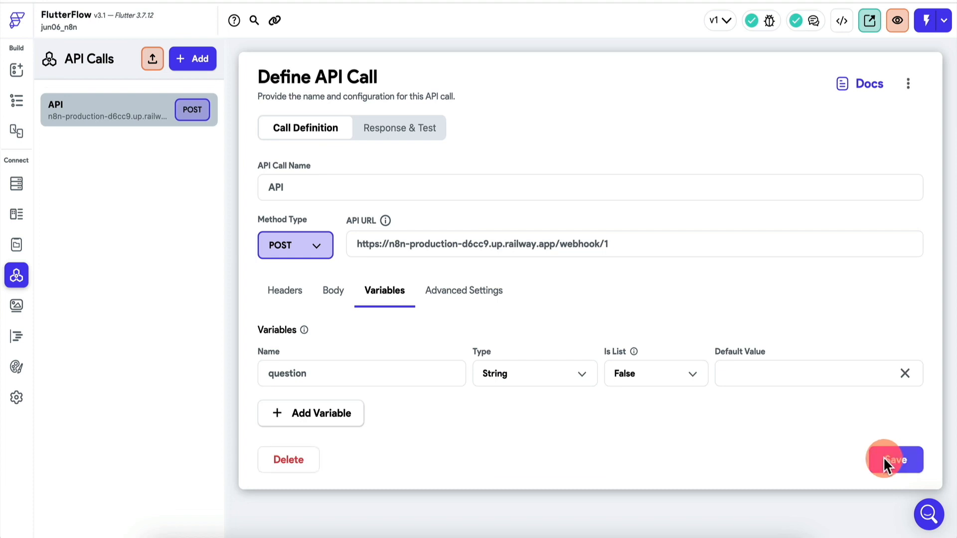
Define a JSON body with the key "question" holding the quoted question variable, and open the call's response and test view
click(334, 295)
click(323, 370)
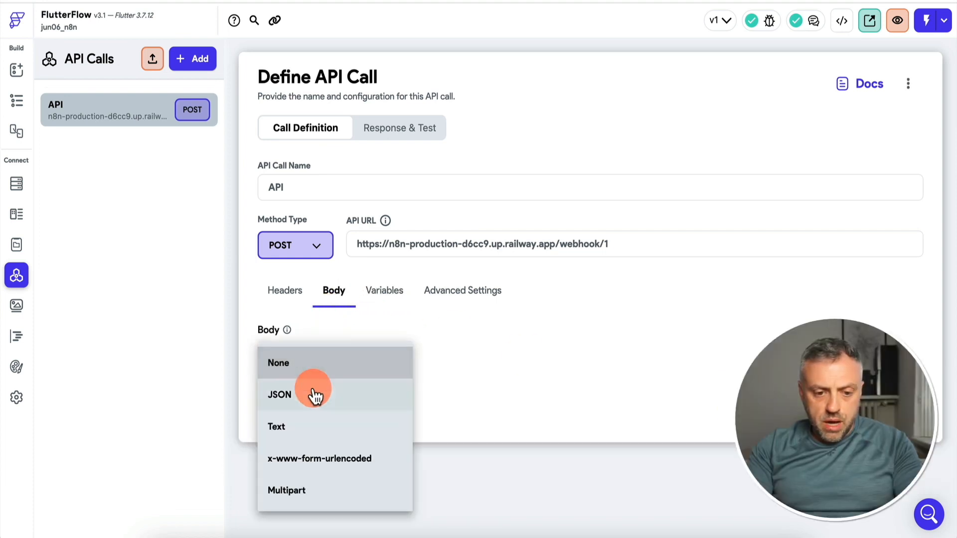
click(319, 396)
click(329, 435)
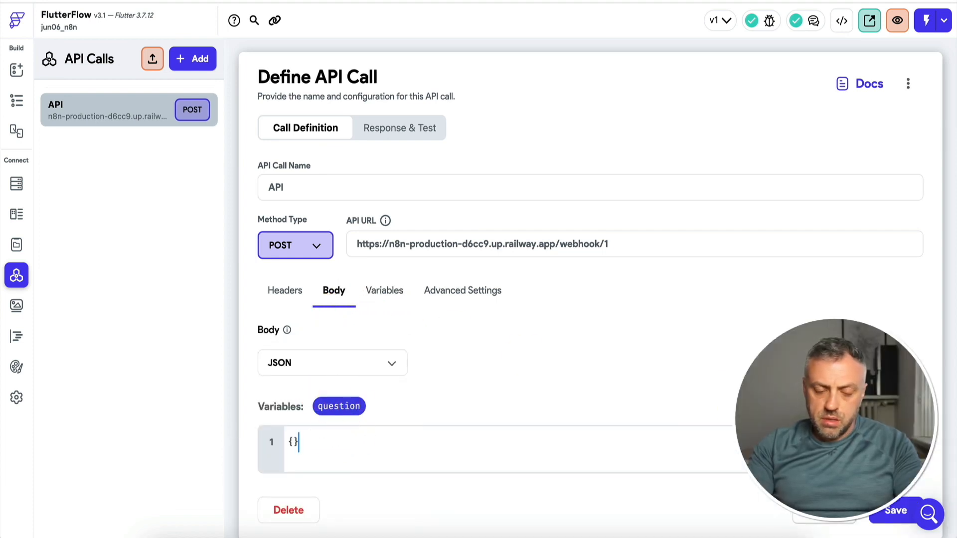
key(Left)
text("question": "")
drag(341, 407, 359, 436)
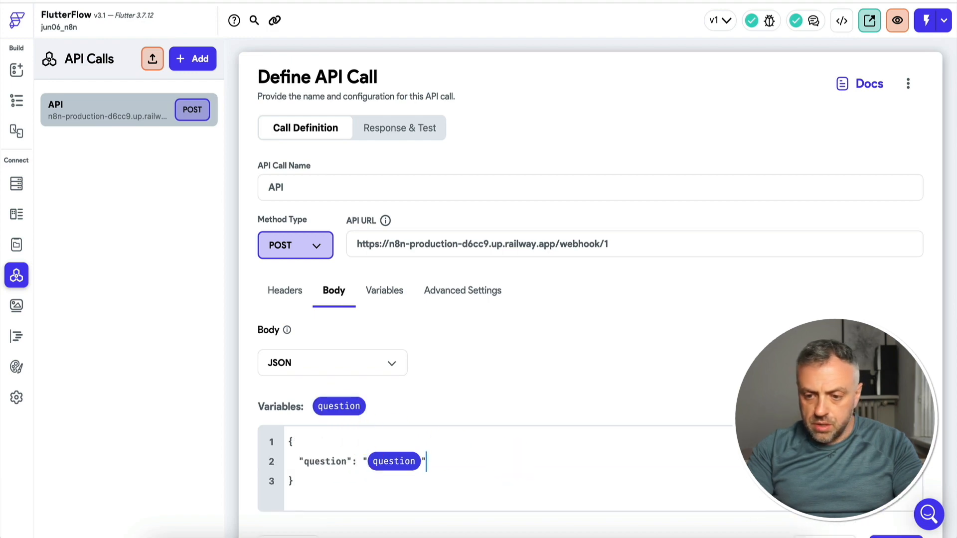
scroll(507, 459, down, 1)
click(406, 110)
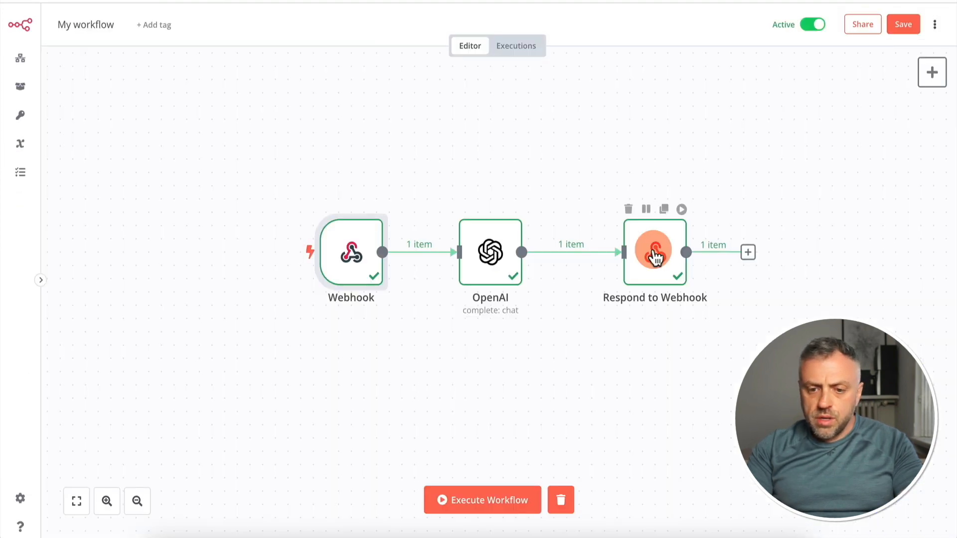
Switch to n8n and set the Respond to Webhook node to respond with JSON
double_click(653, 249)
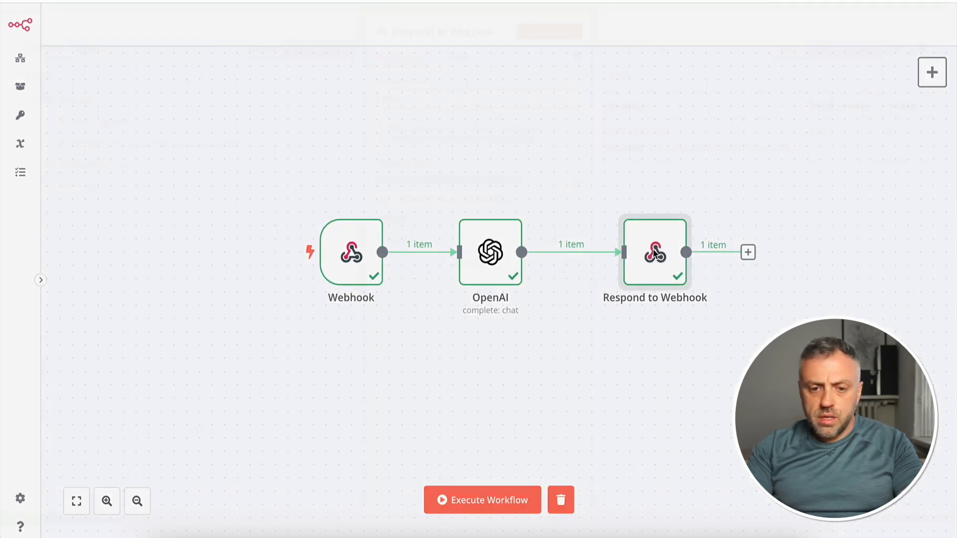
click(433, 115)
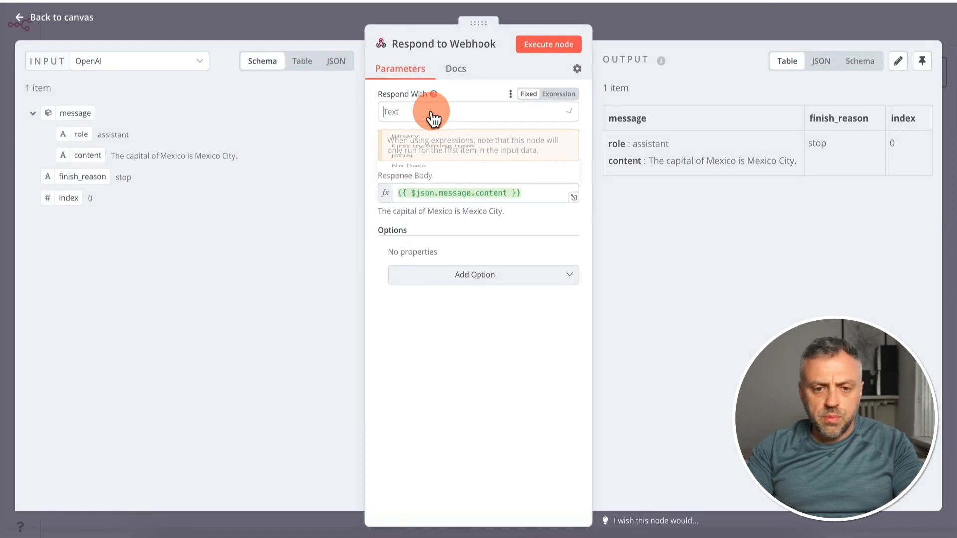
click(421, 198)
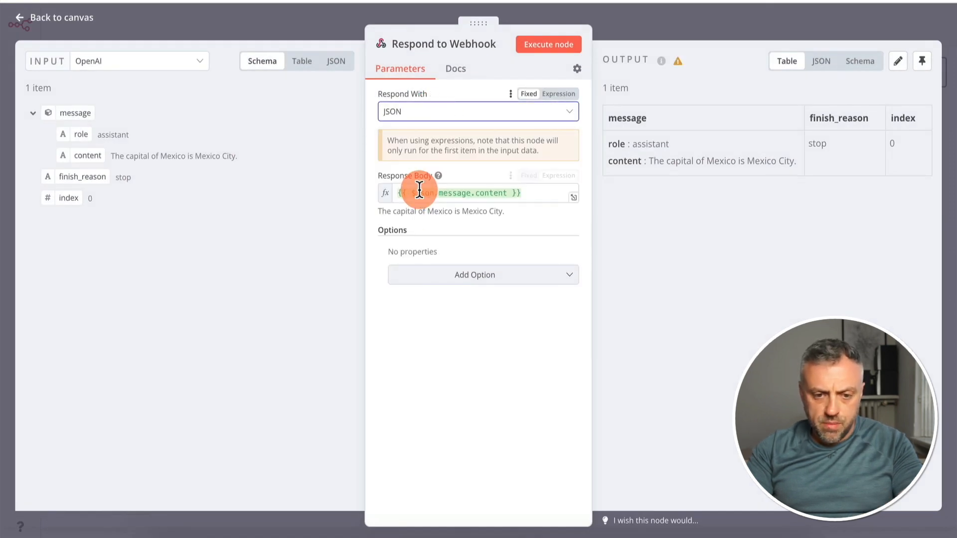
Set the response body to {"answer":"{{ $json.message.content }}"}, return to the canvas and save the workflow
click(536, 194)
text({")
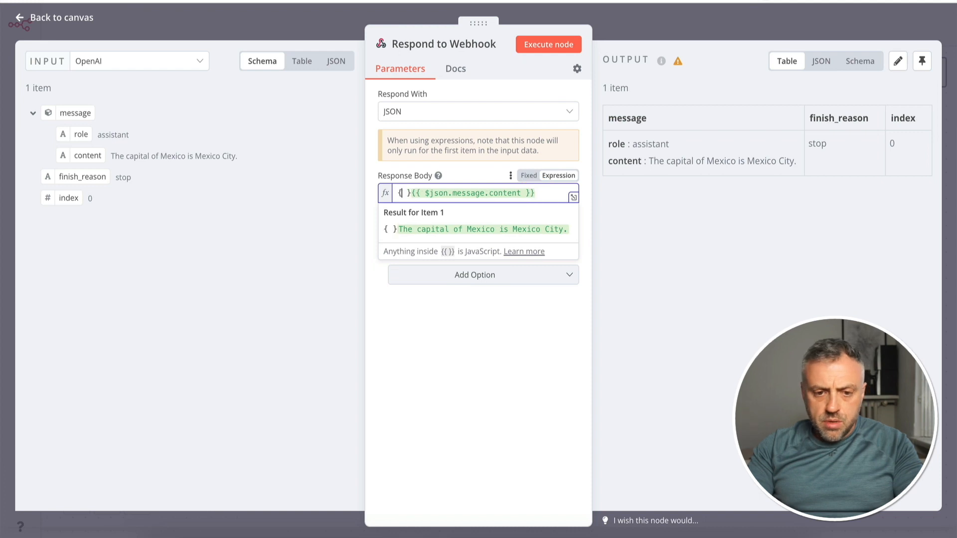
text(answer":)
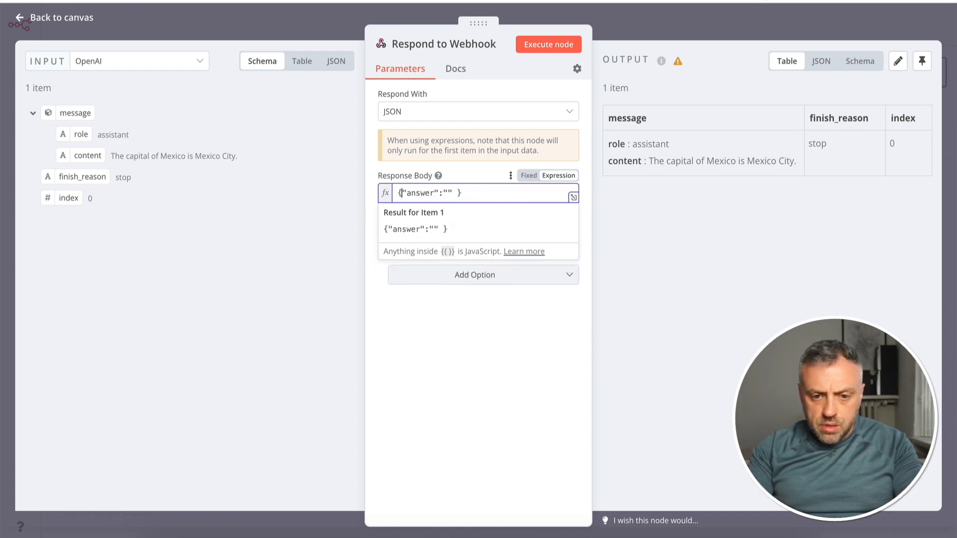
key(ctrl+v)
key(Left)
key(BackSpace)
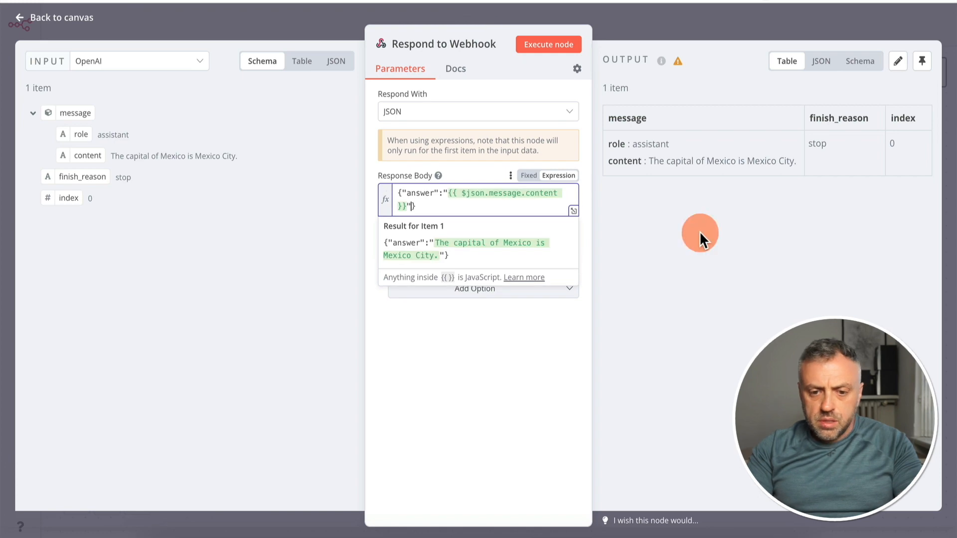
click(667, 23)
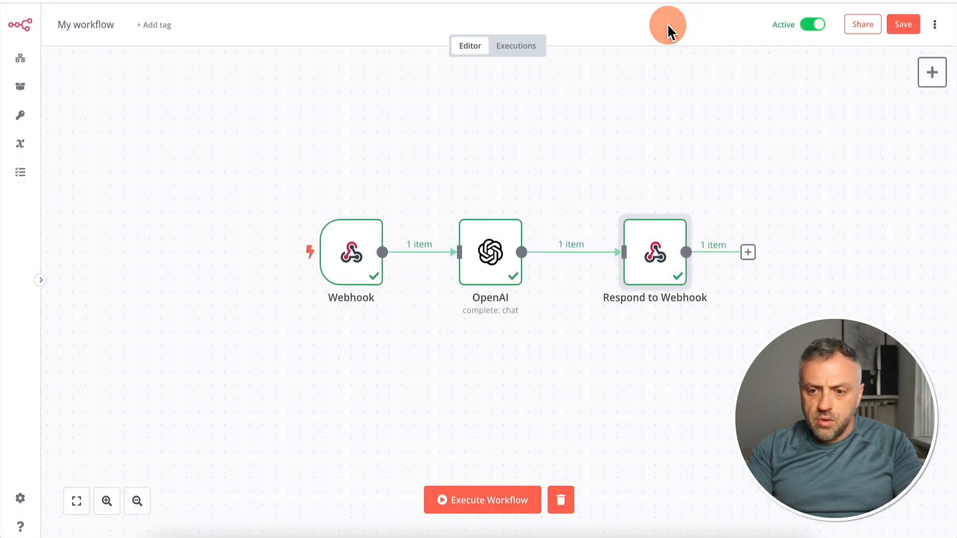
click(903, 23)
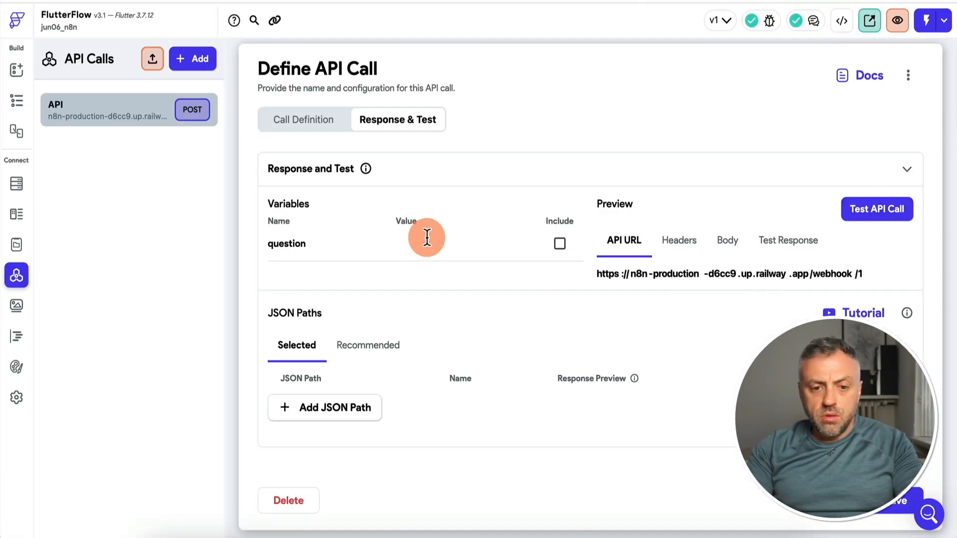
Back in FlutterFlow, test the API call with the question value "What is the capital of Mexico"
click(427, 238)
text(Wha)
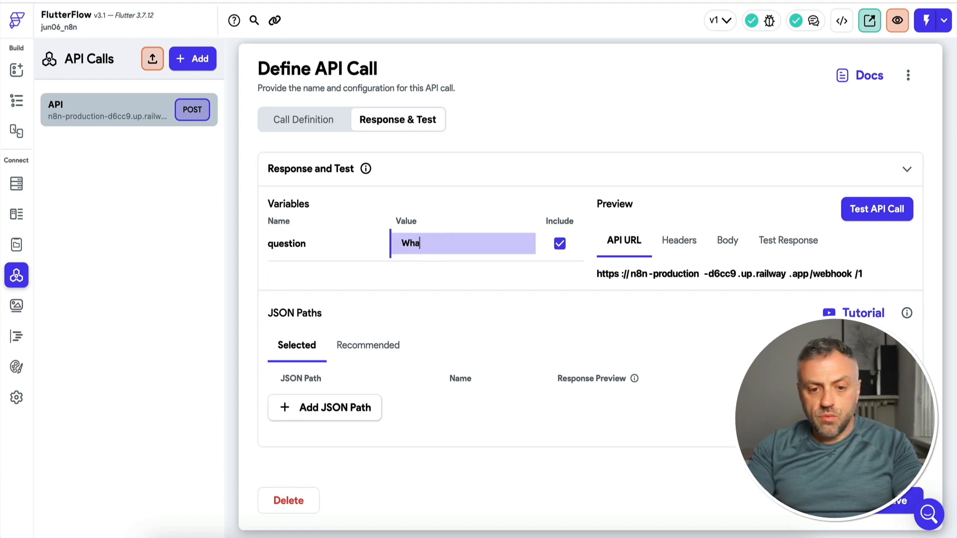
text(t is the capit)
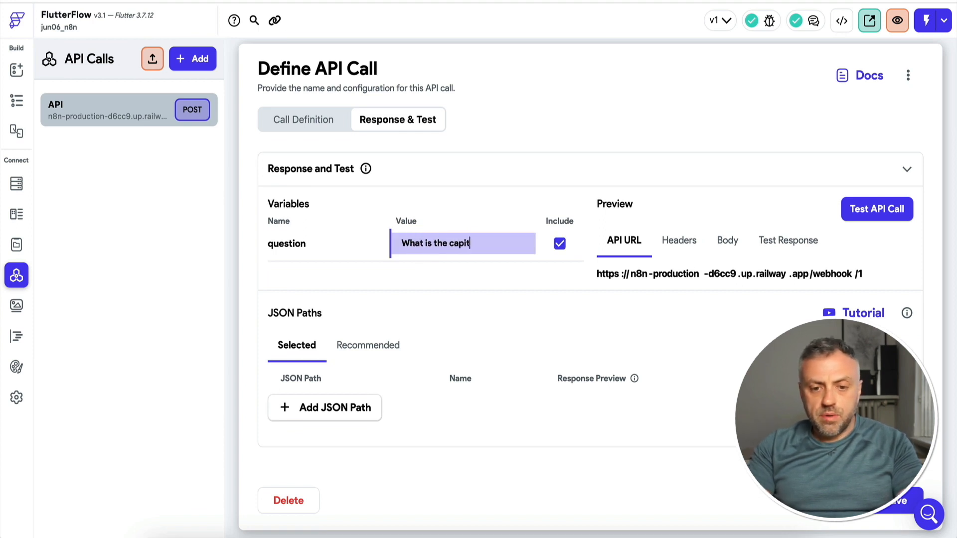
text(al of Mexico)
click(878, 209)
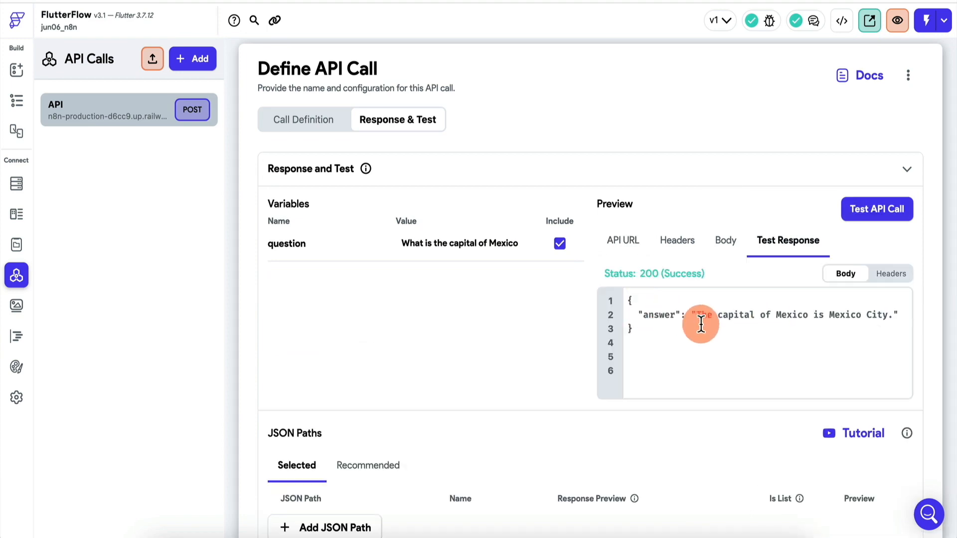
Select the recommended JSON path $.answer, name it answer and save the API call
scroll(462, 390, down, 1)
scroll(462, 390, down, 3)
click(380, 344)
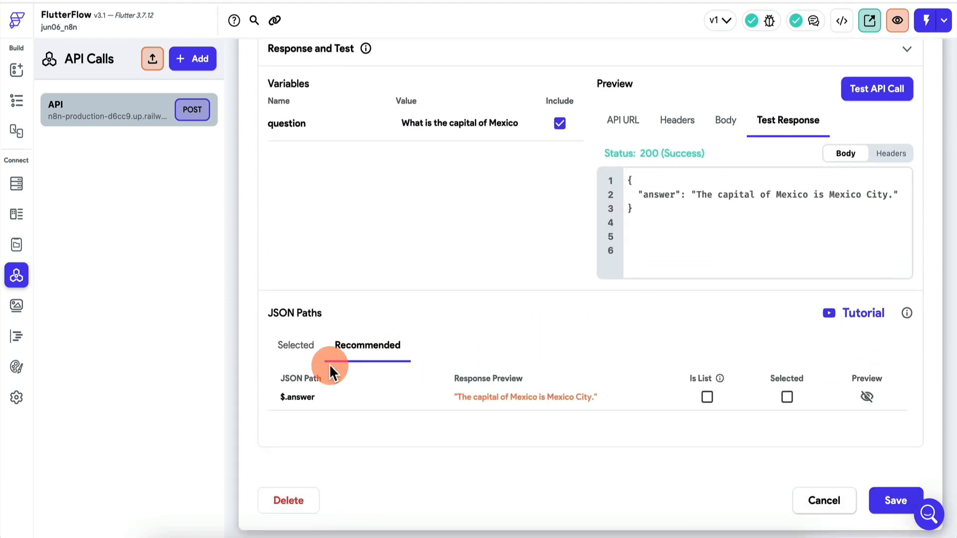
click(788, 397)
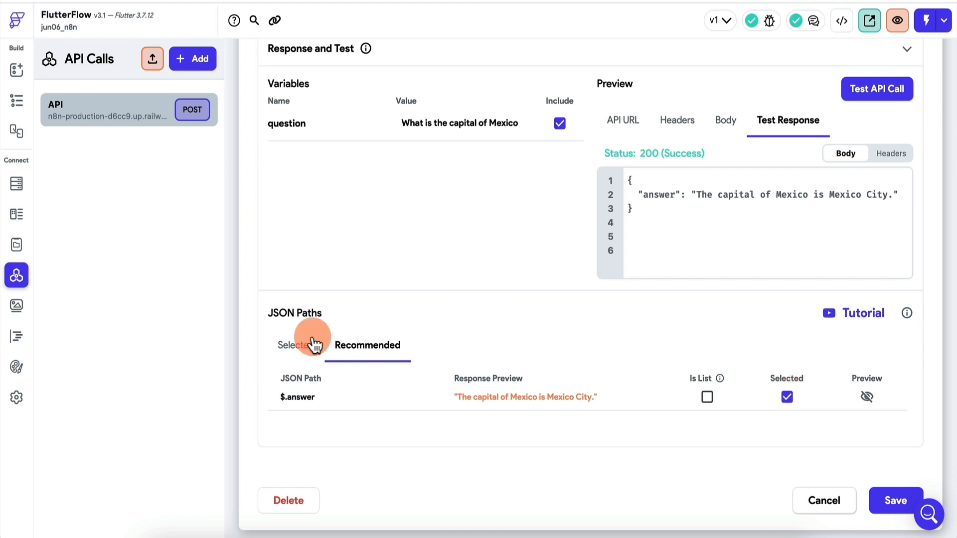
click(287, 345)
click(464, 401)
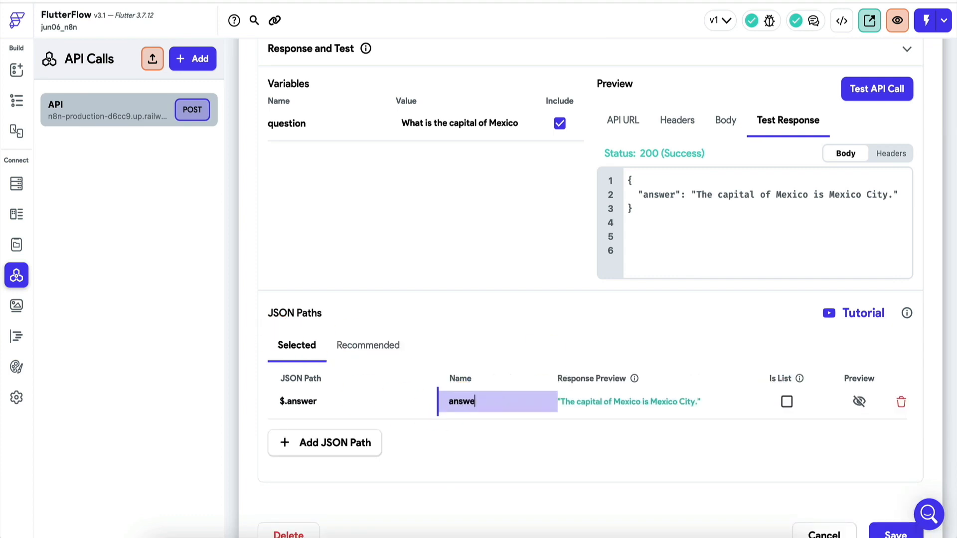
text(r)
click(893, 531)
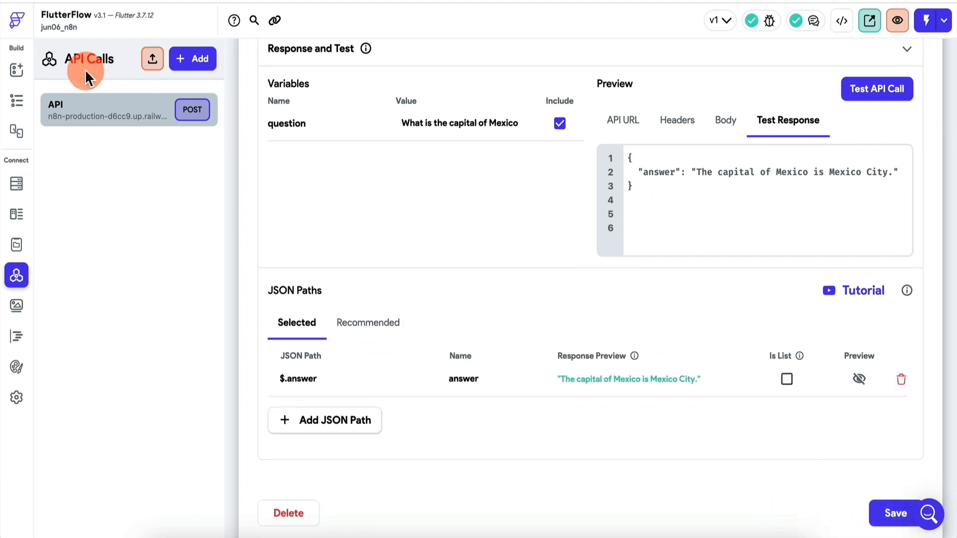
Add an On Tap API Call action to the SEND REQUEST button on the page
click(19, 72)
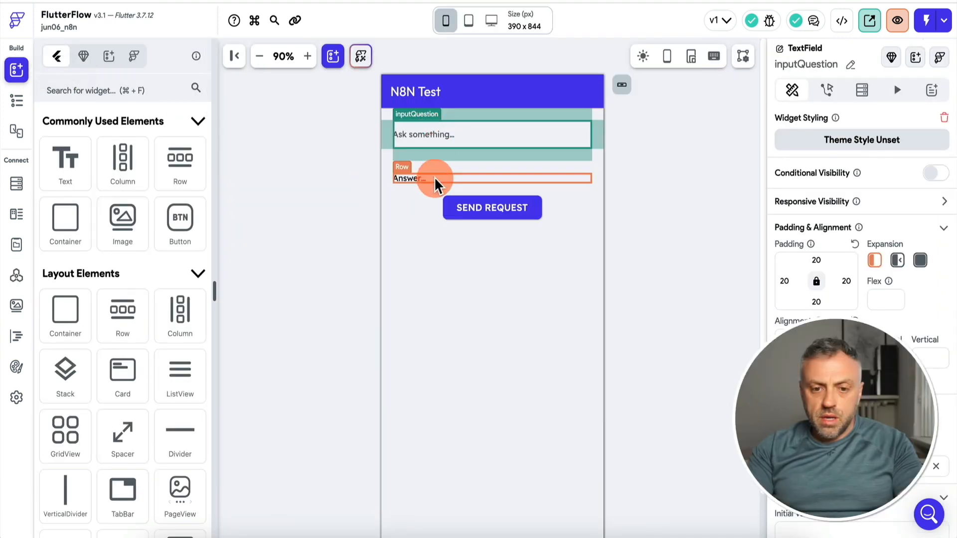
click(530, 212)
click(827, 90)
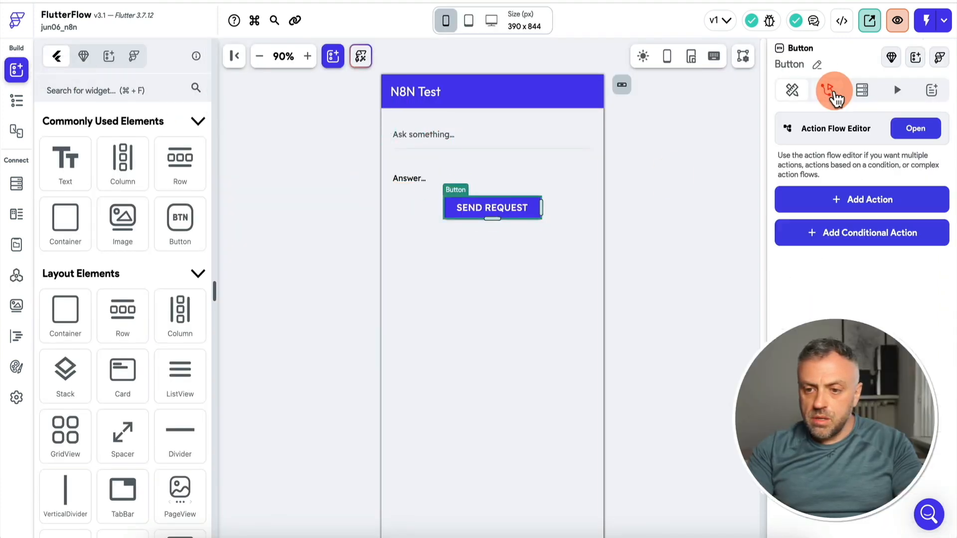
click(880, 204)
text(api)
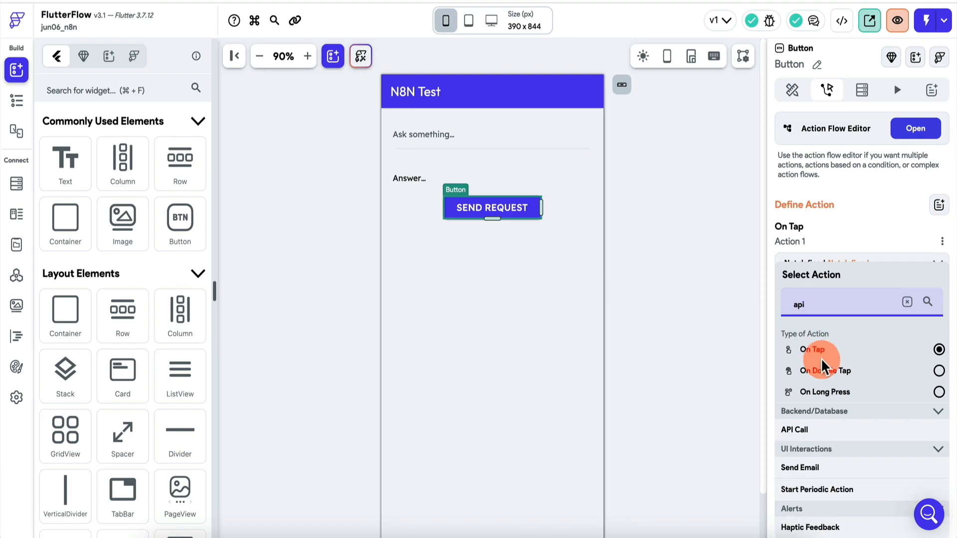
click(806, 432)
In the button's action flow, choose API as the call for the backend action and start adding an action on the TRUE branch
click(851, 136)
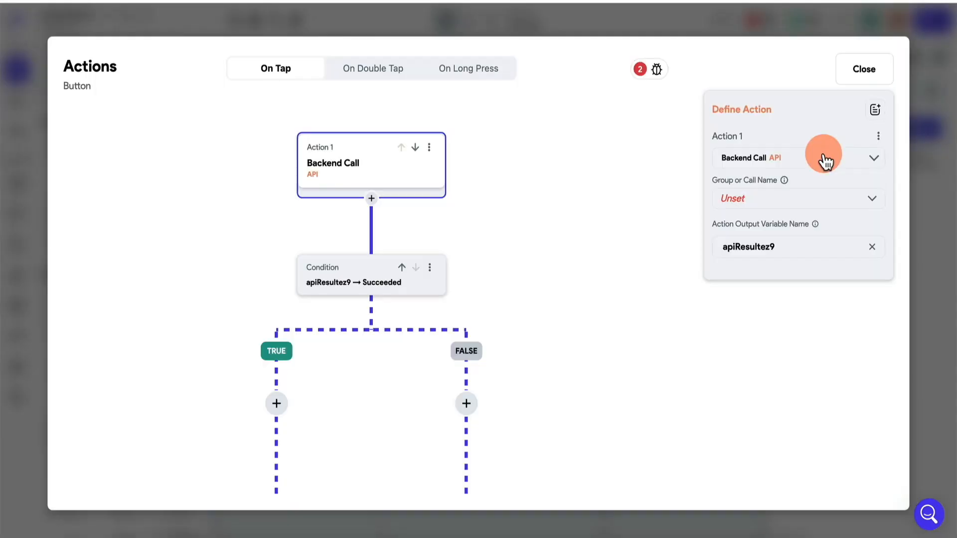
click(775, 204)
click(753, 210)
click(285, 406)
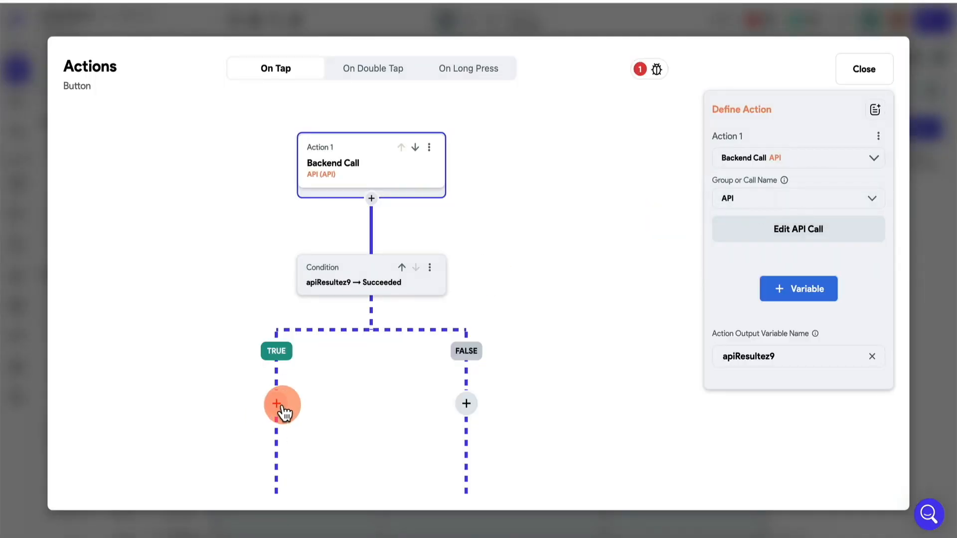
Add a page state variable named answerVar of type String to HomePage and confirm it
click(122, 279)
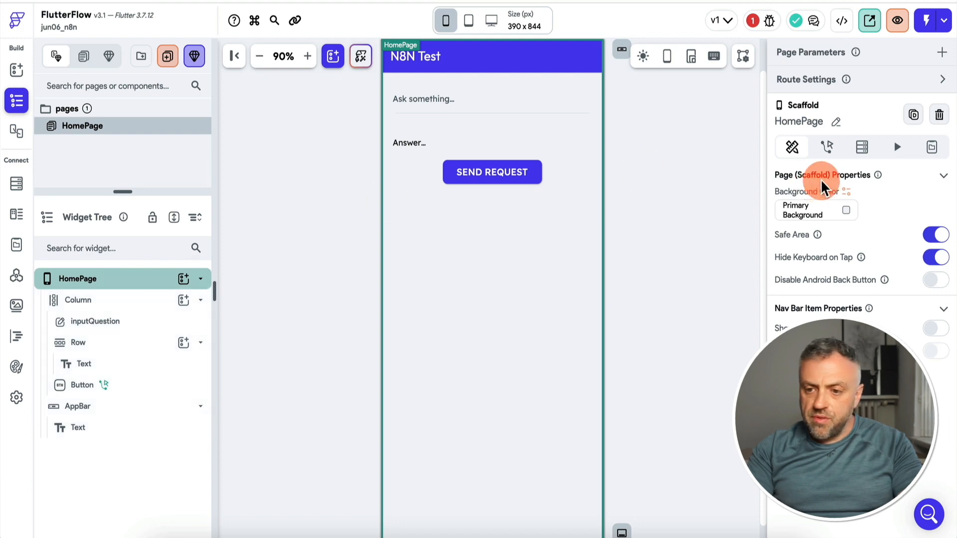
click(933, 145)
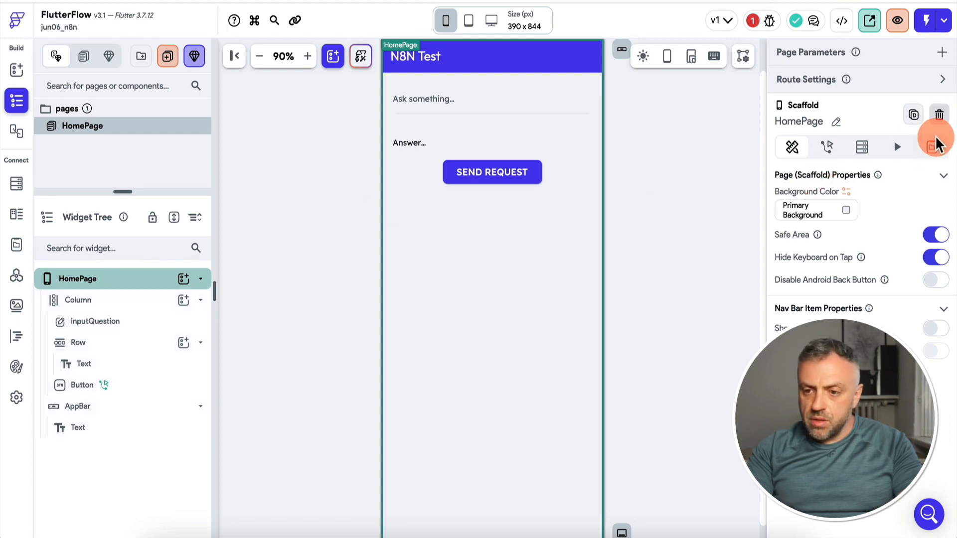
click(851, 208)
click(848, 245)
text(answer)
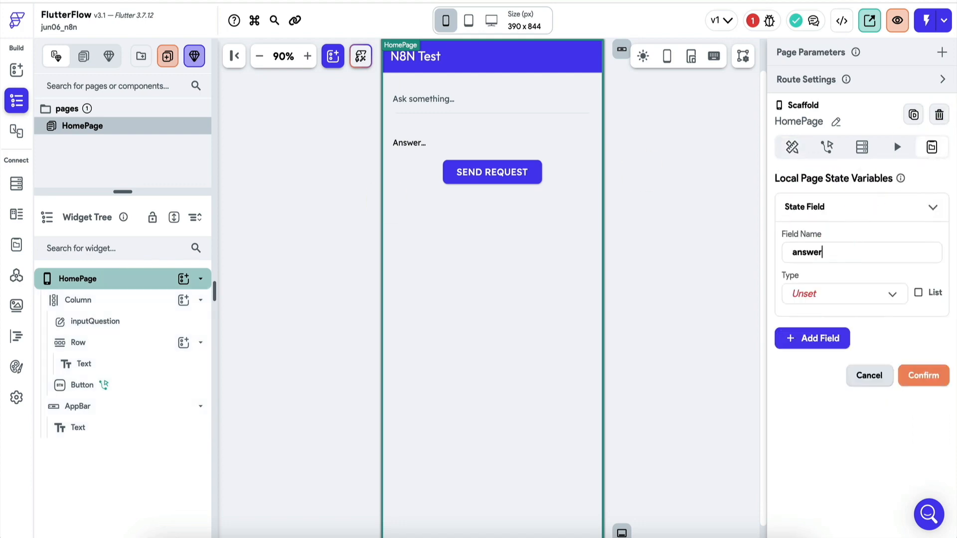
text(Var)
click(848, 295)
click(848, 128)
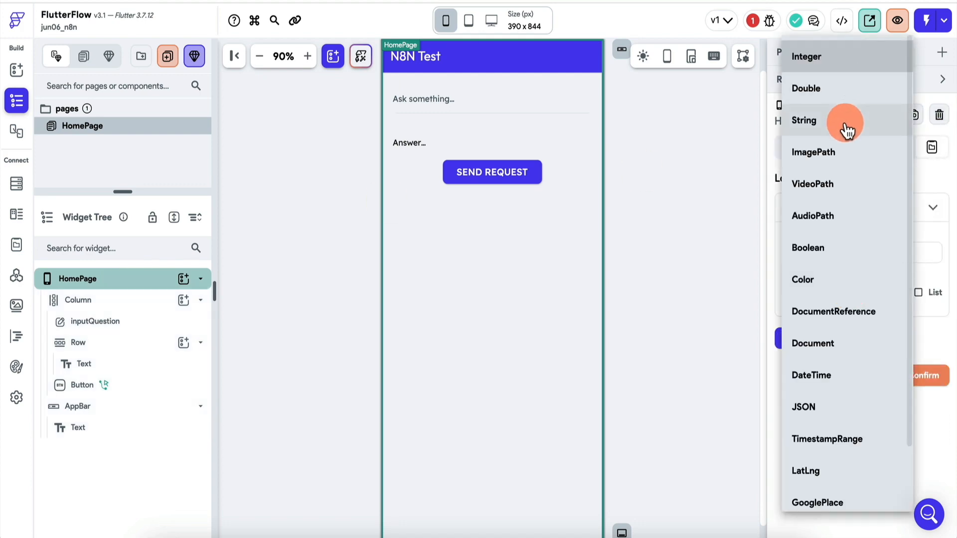
click(922, 433)
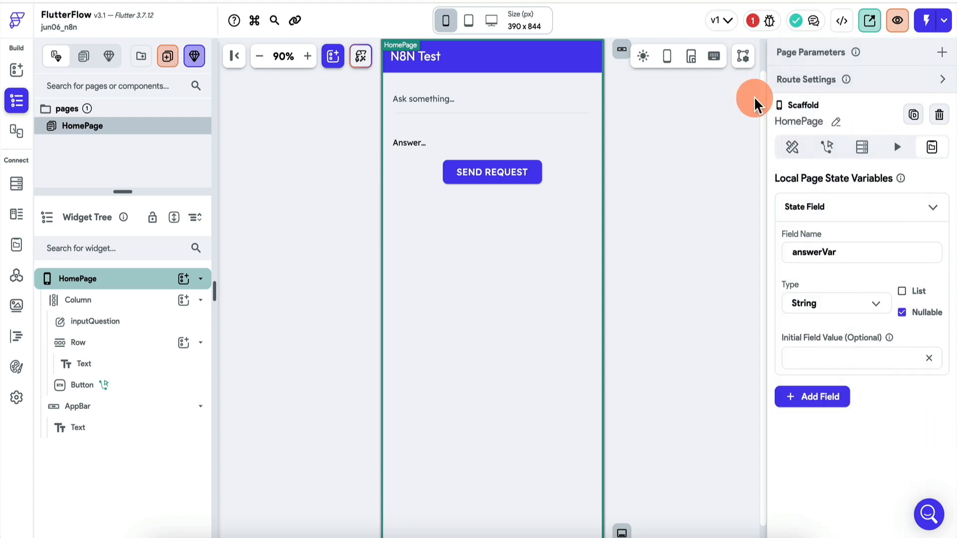
In the SEND REQUEST button's action flow, add an Update Widget State action on the TRUE branch
click(495, 167)
click(821, 92)
click(915, 128)
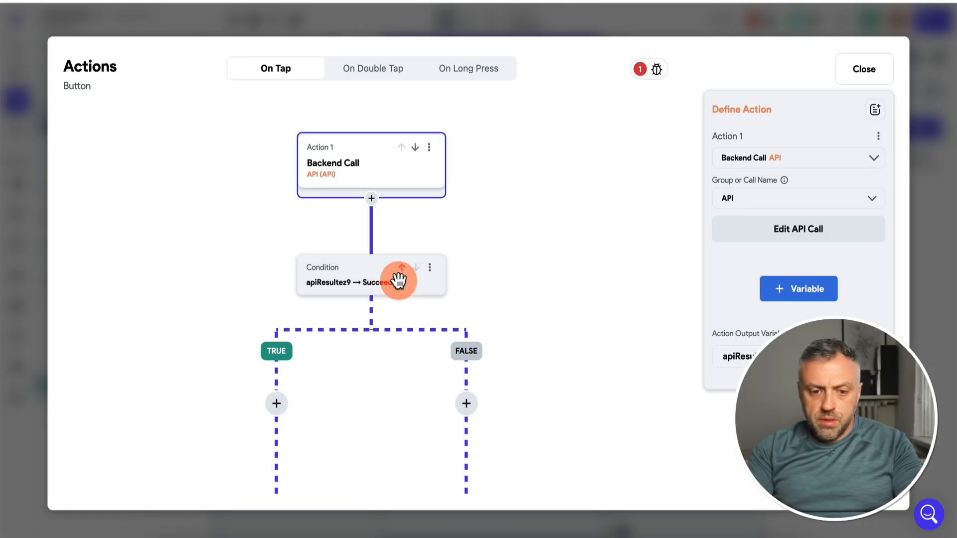
click(274, 405)
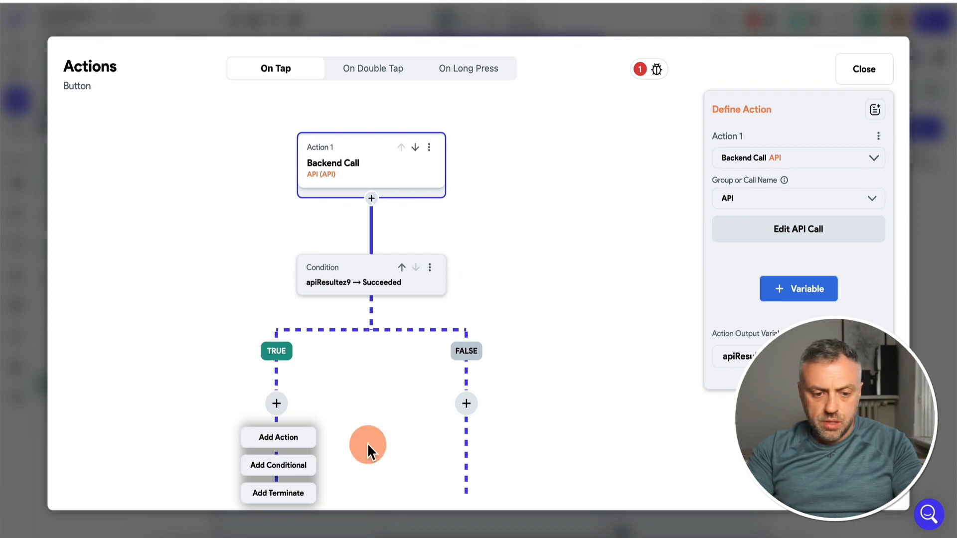
click(301, 441)
click(728, 210)
text(page)
click(778, 315)
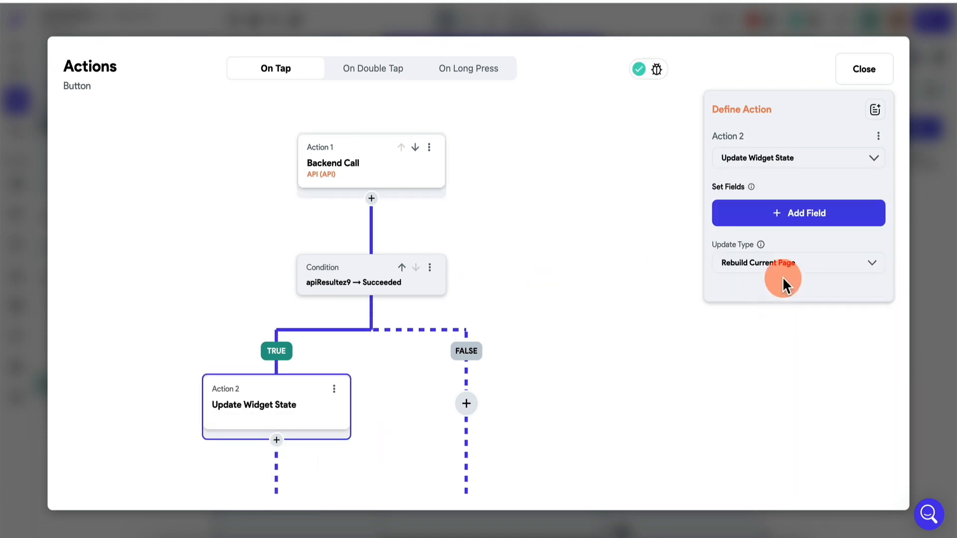
Add the answerVar field to the state update action with the update type Set Value
click(813, 216)
click(759, 216)
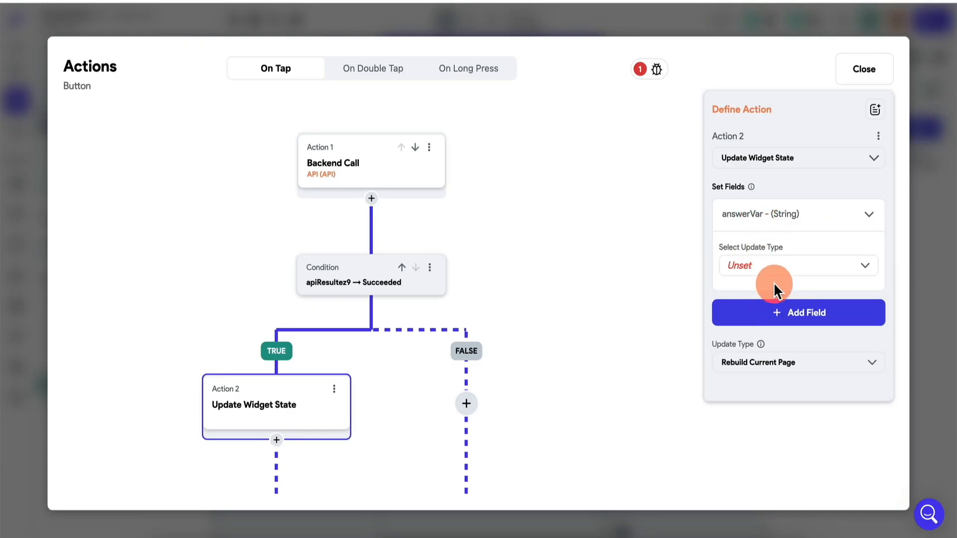
click(791, 271)
click(762, 275)
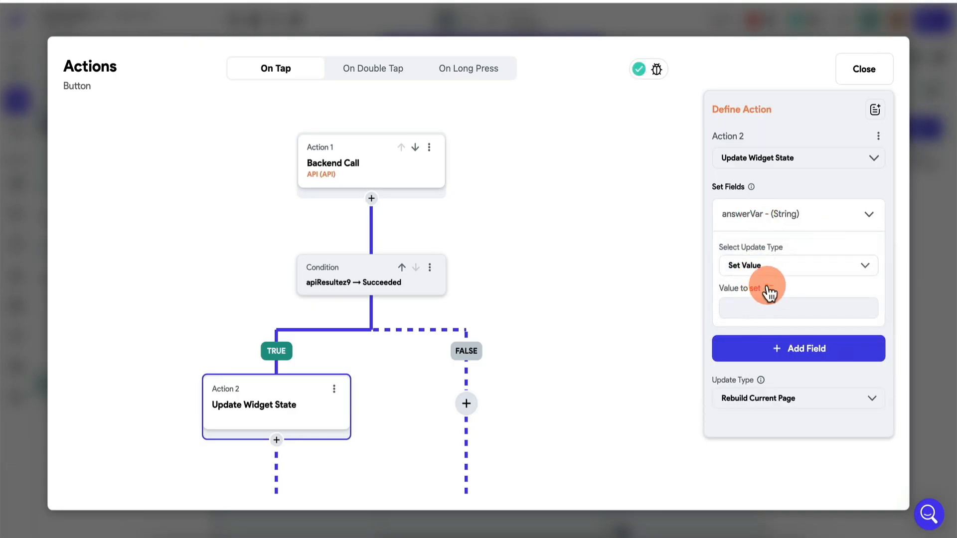
Set answerVar's value from the apiResultez9 action output's JSON Body using the JSON path answer, and close the action editor
click(769, 288)
click(569, 428)
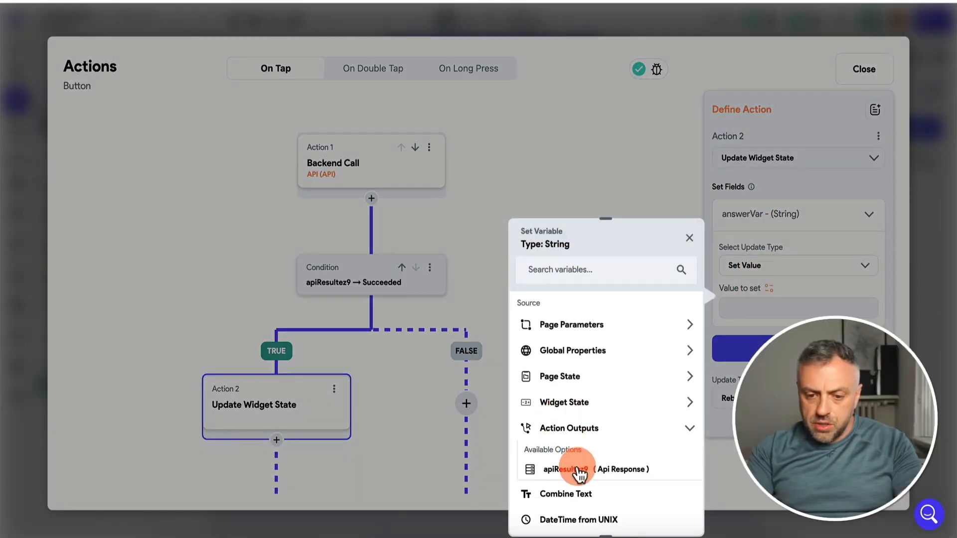
click(580, 469)
click(588, 349)
click(588, 350)
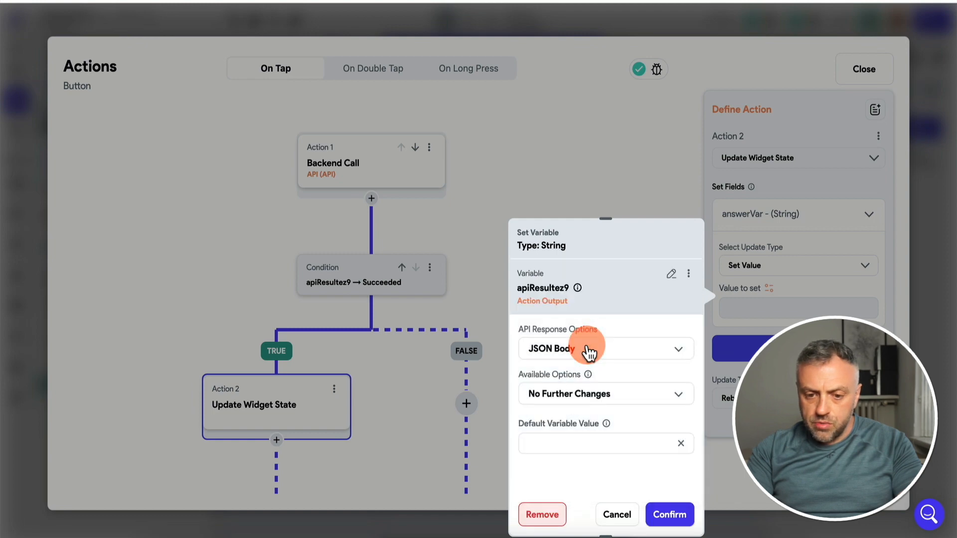
click(588, 350)
click(603, 355)
click(578, 395)
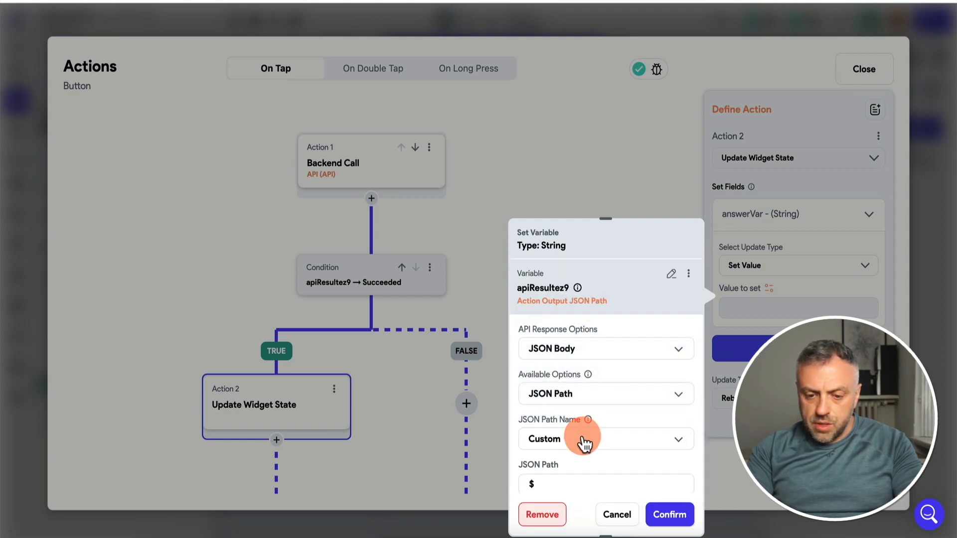
click(584, 440)
click(594, 408)
click(681, 521)
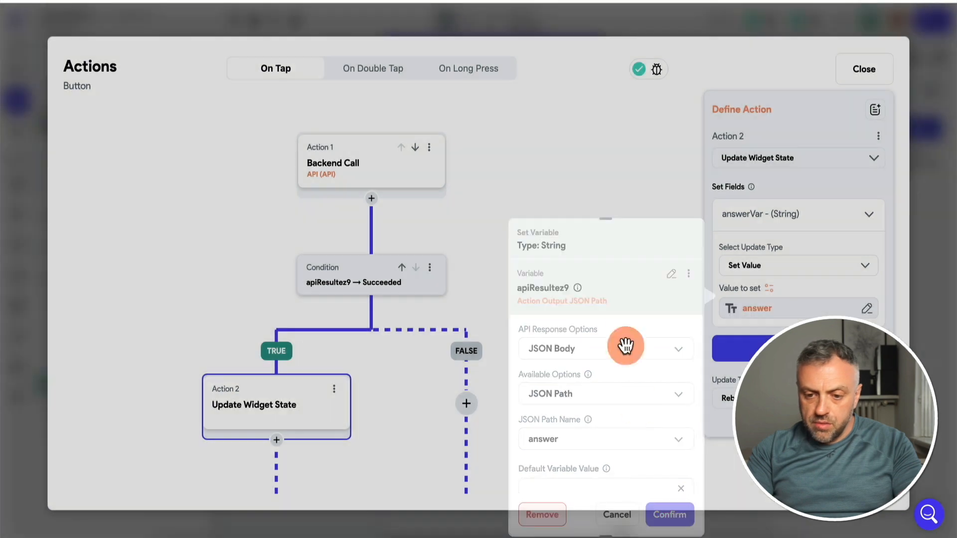
drag(598, 359, 596, 305)
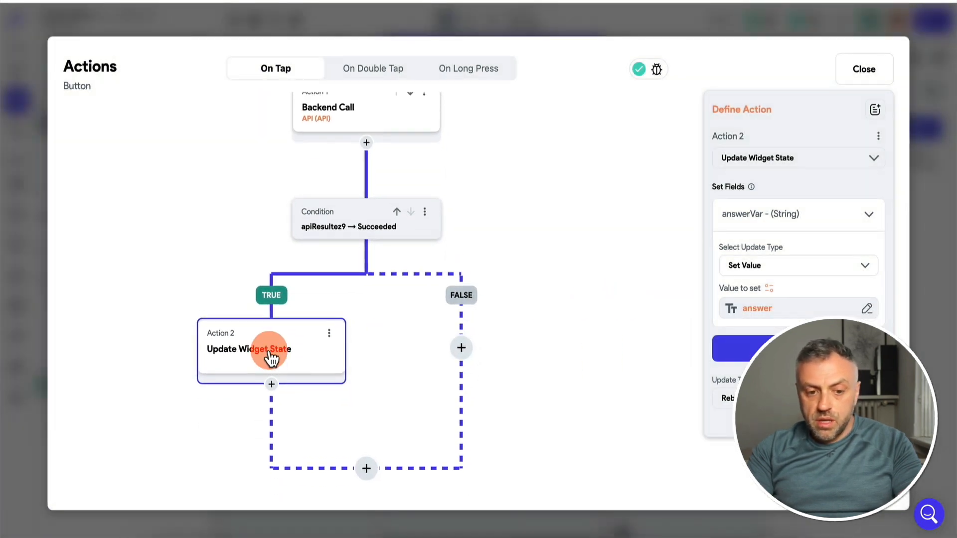
click(936, 212)
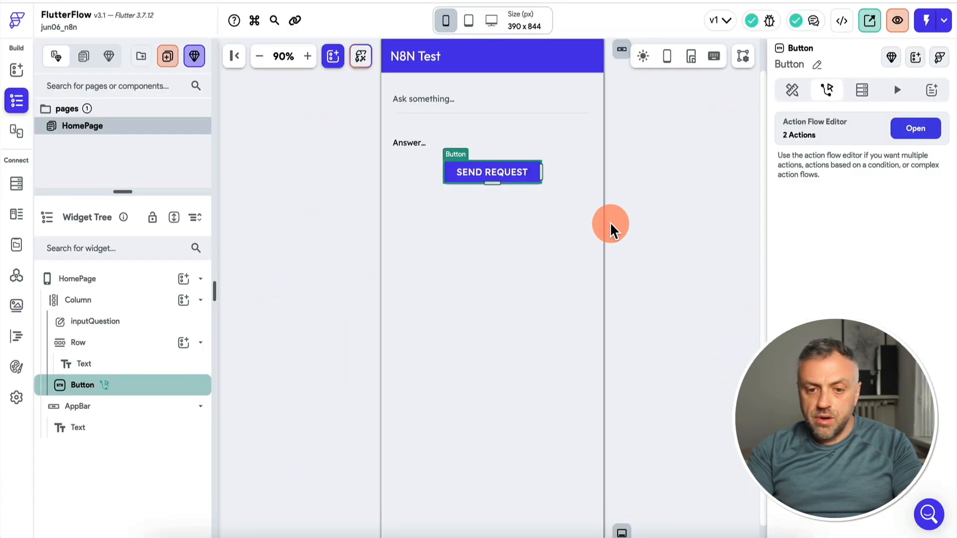
Bind the Answer... text on the page to the page state variable answerVar
click(412, 147)
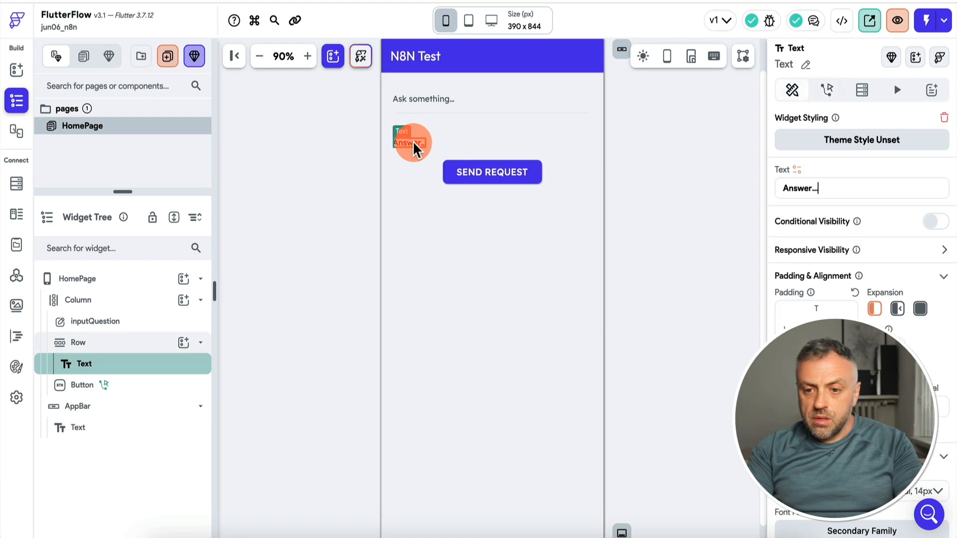
click(797, 171)
click(637, 252)
click(635, 250)
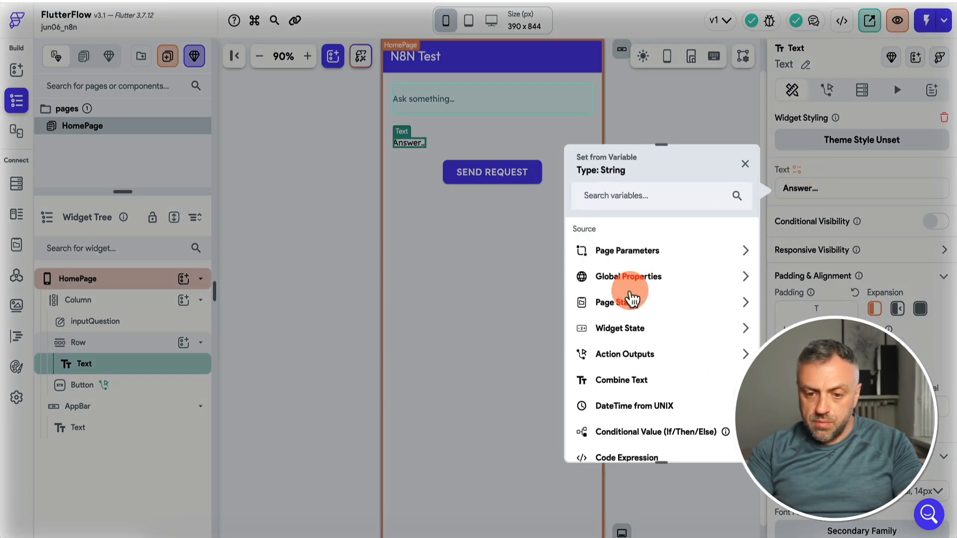
click(629, 302)
click(626, 344)
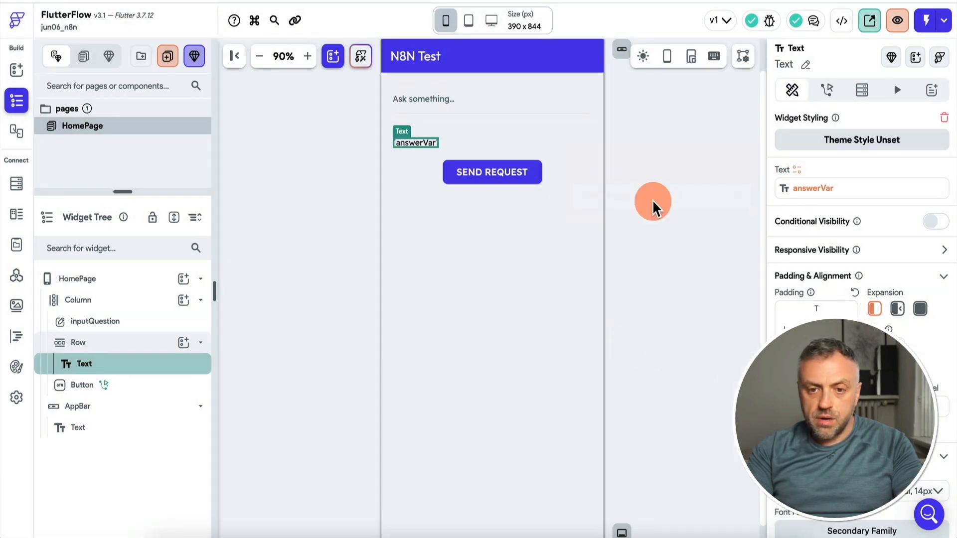
In the button's backend call, add the question variable with its value from the inputQuestion widget state, and close the action editor
click(499, 178)
click(915, 131)
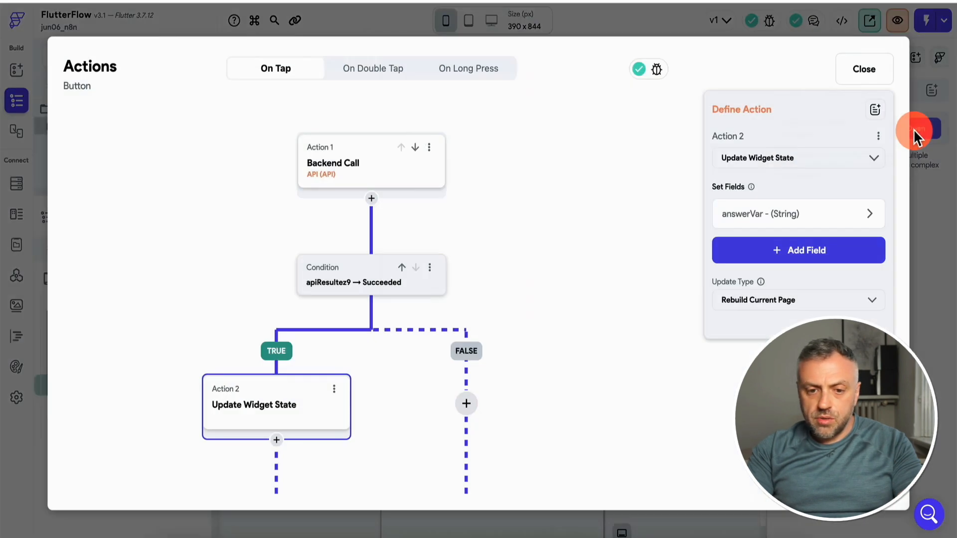
click(369, 171)
click(804, 292)
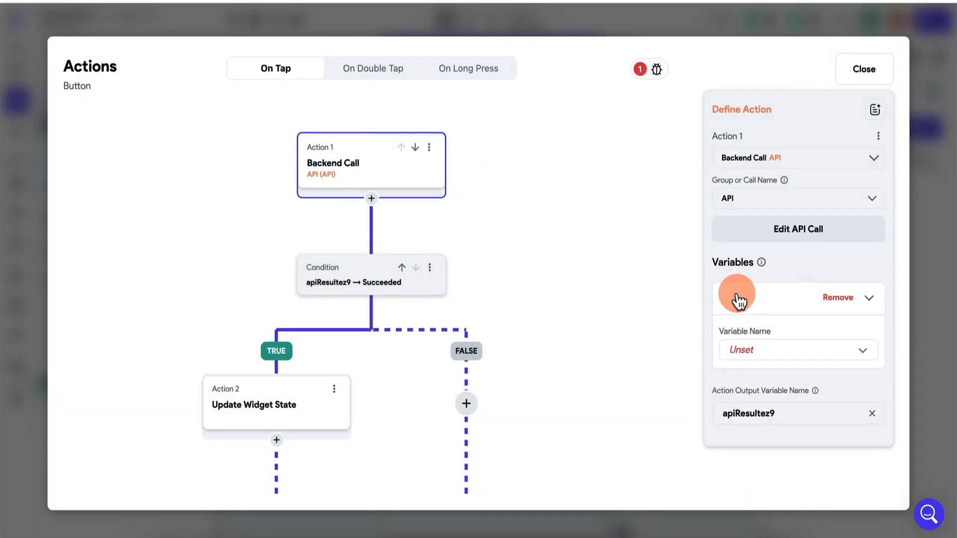
click(766, 349)
click(769, 355)
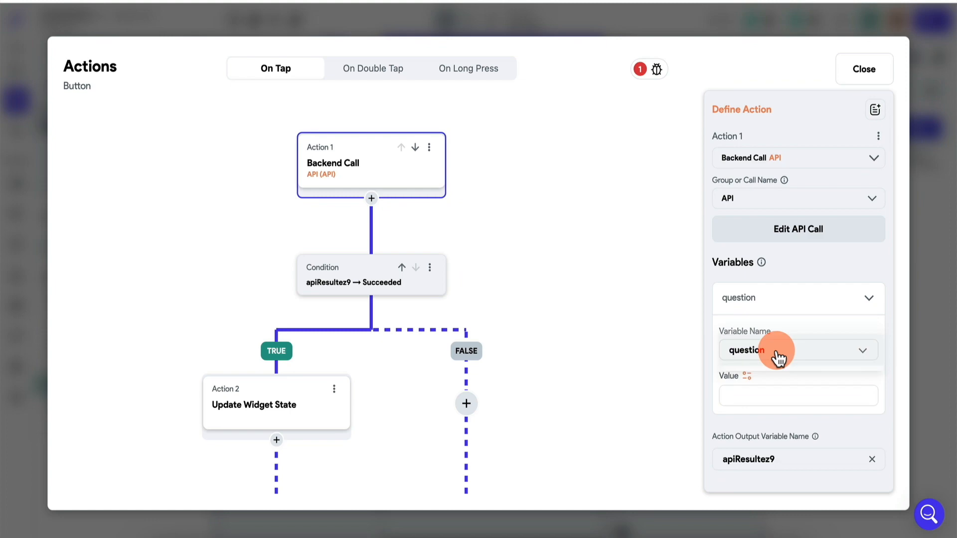
click(747, 378)
click(589, 400)
click(577, 445)
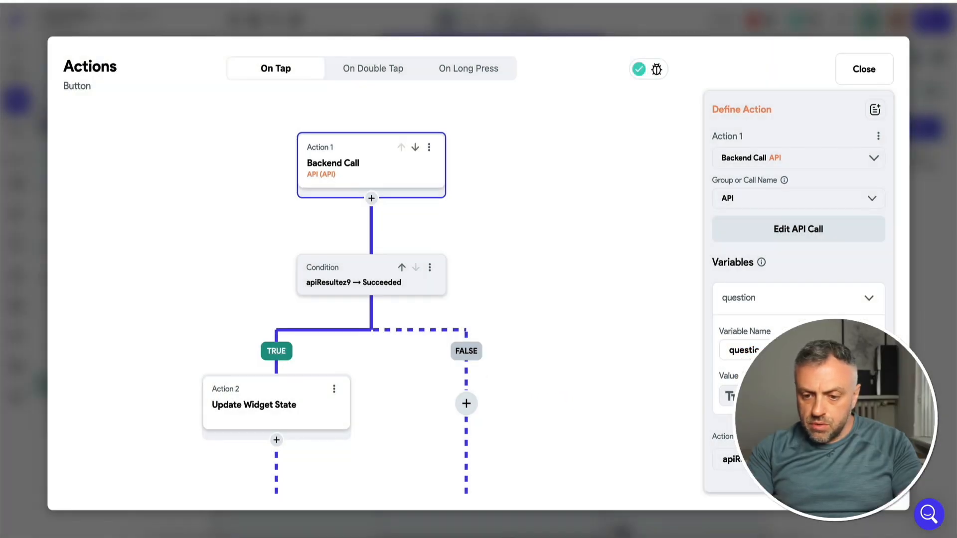
click(864, 69)
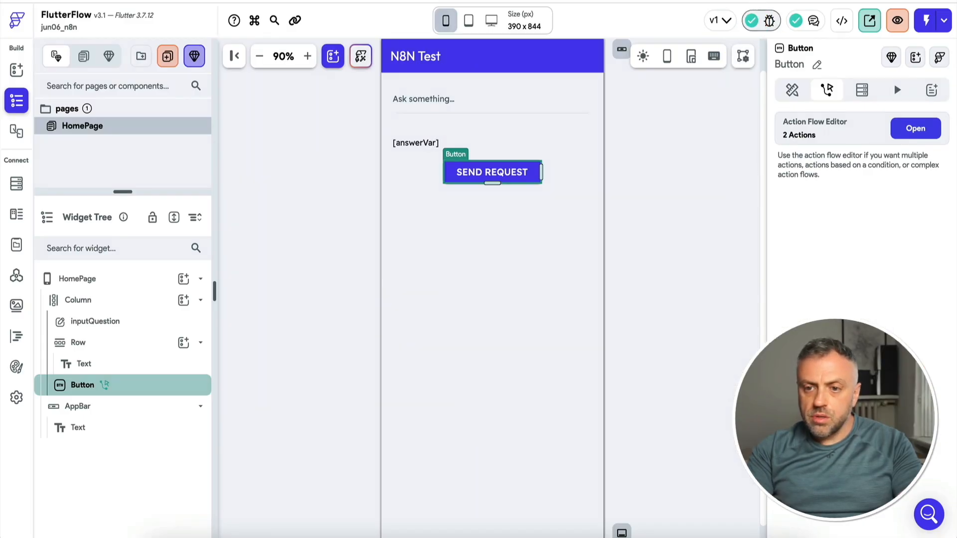
Run the app in test mode, enter the question "What is the capital of Norway" and send the request
click(926, 22)
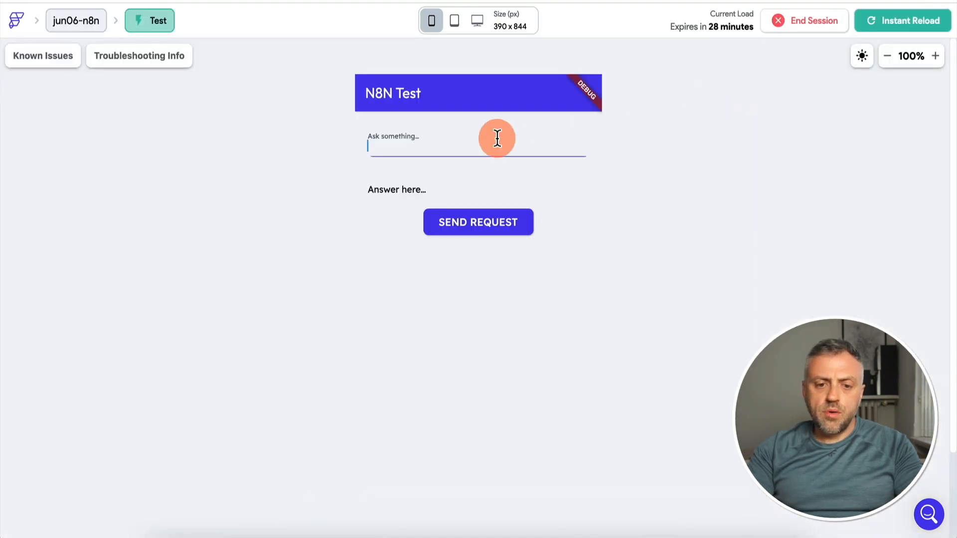
click(443, 146)
text(W)
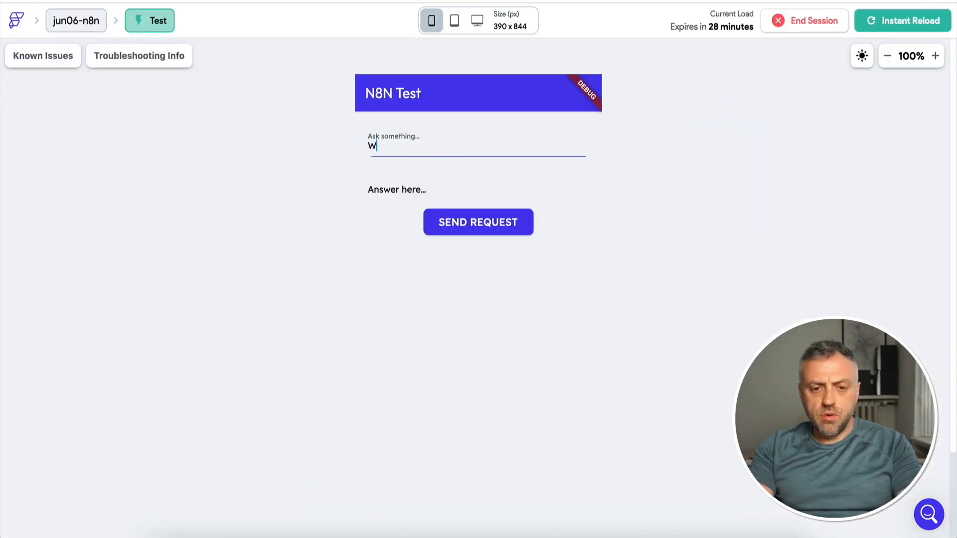
text(hat is the capital of Norway)
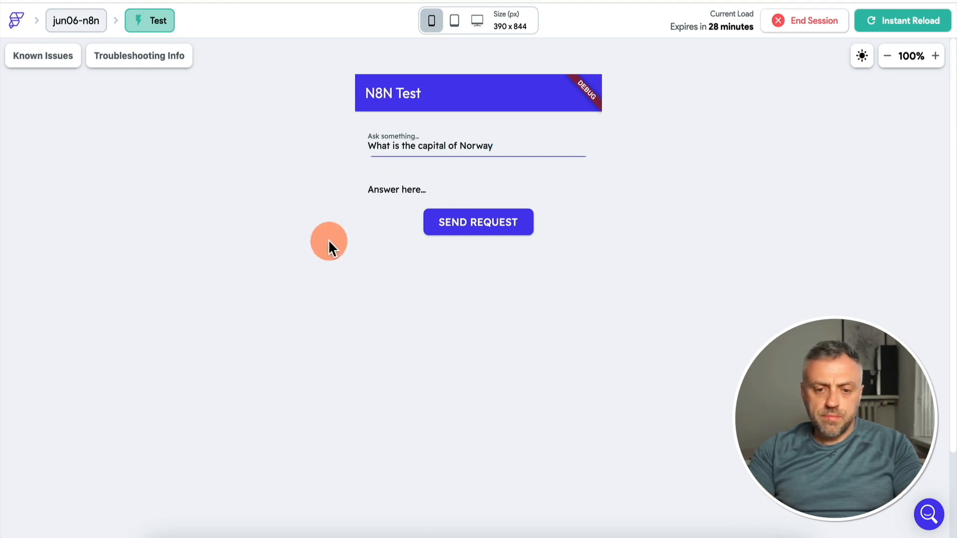
click(461, 229)
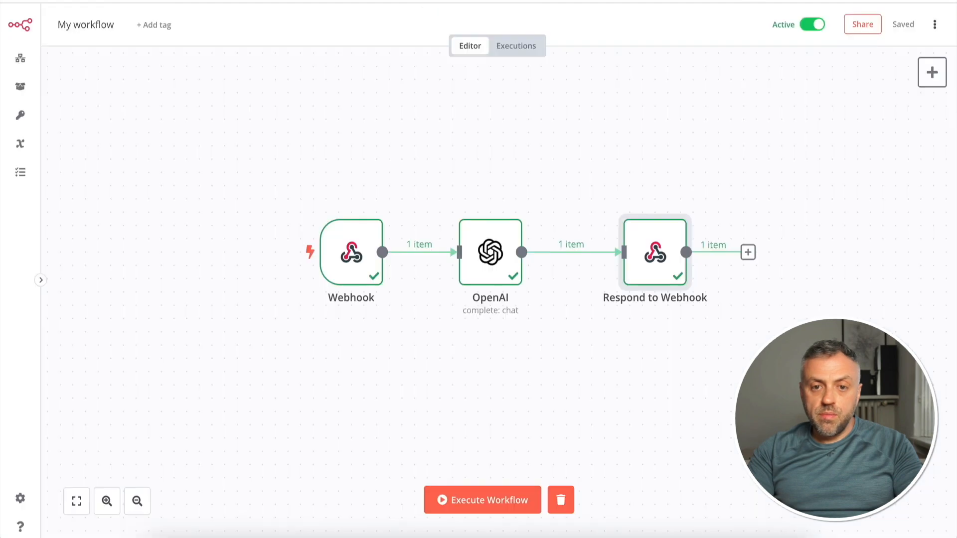
In n8n, examine the latest execution's data in the Webhook, OpenAI and Respond to Webhook nodes
click(523, 50)
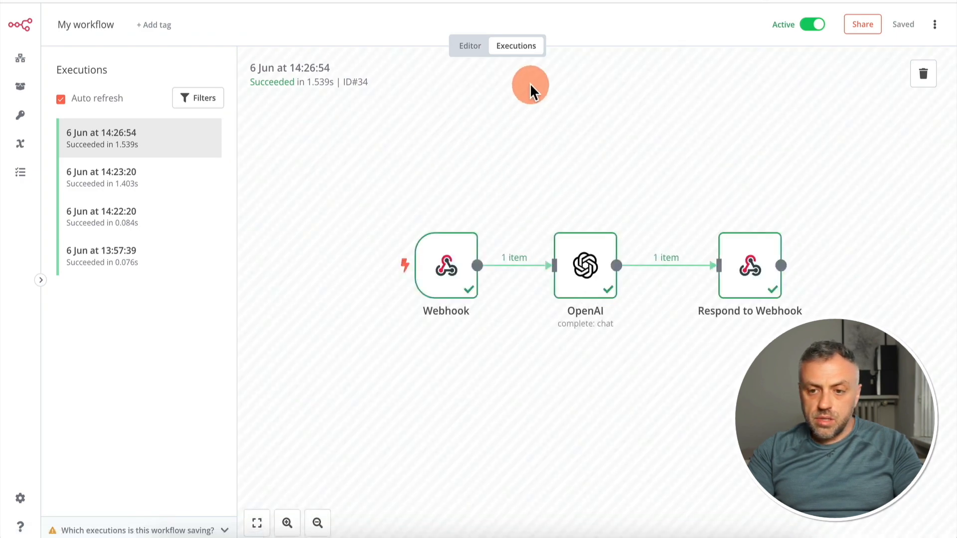
double_click(441, 256)
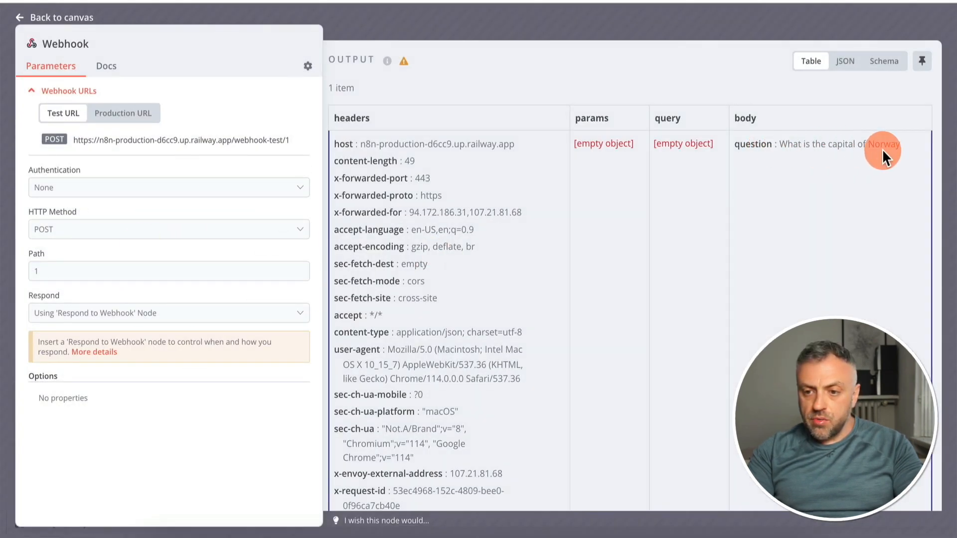
click(950, 150)
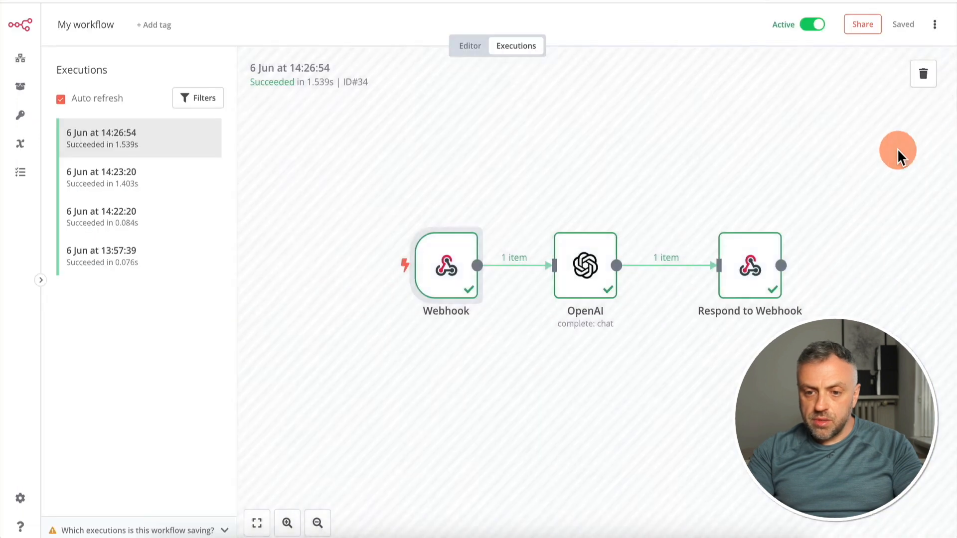
double_click(588, 263)
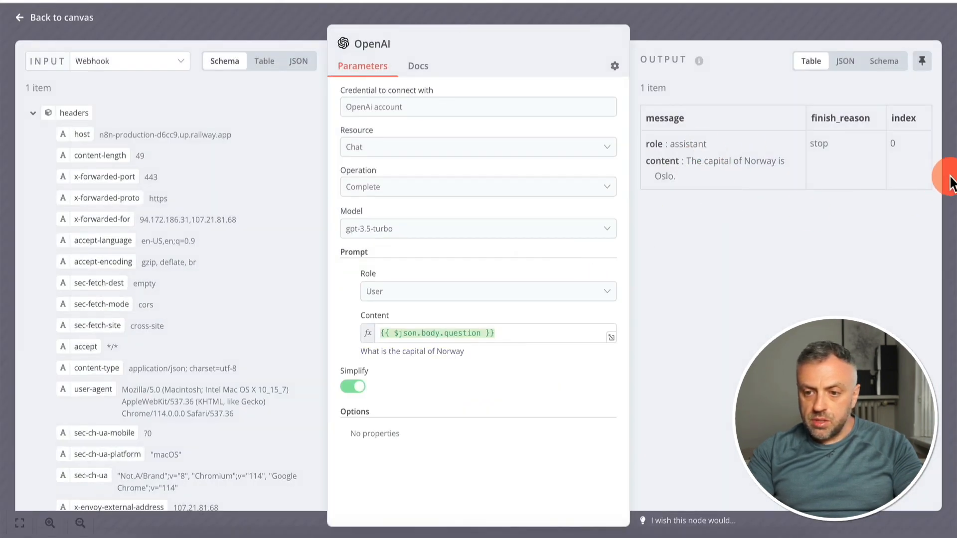
click(951, 182)
double_click(742, 264)
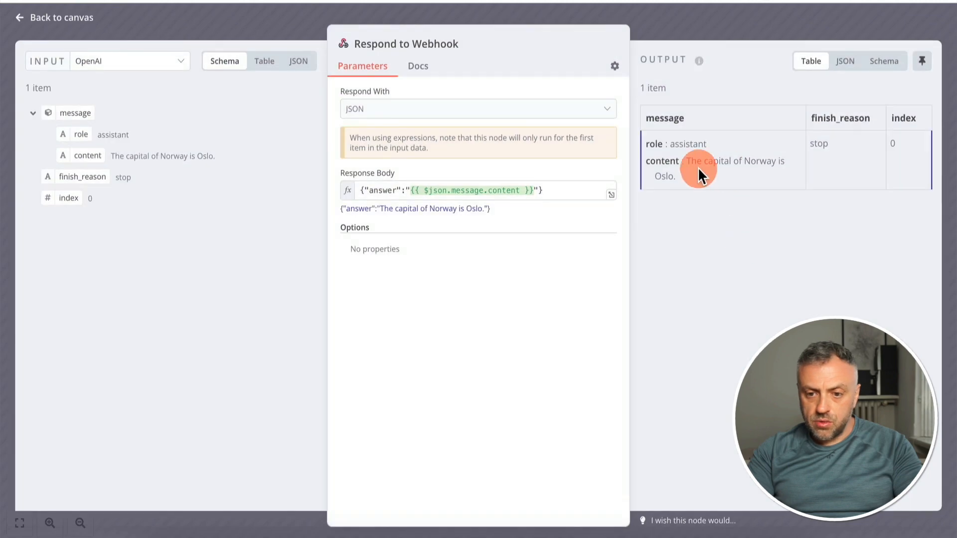
click(951, 182)
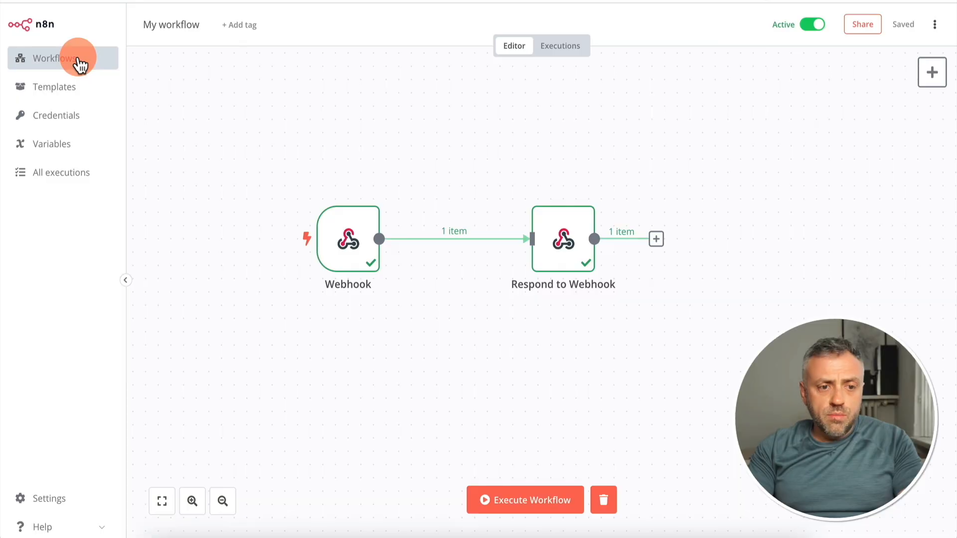
Go back to the n8n workflow list and create a new blank workflow
click(78, 60)
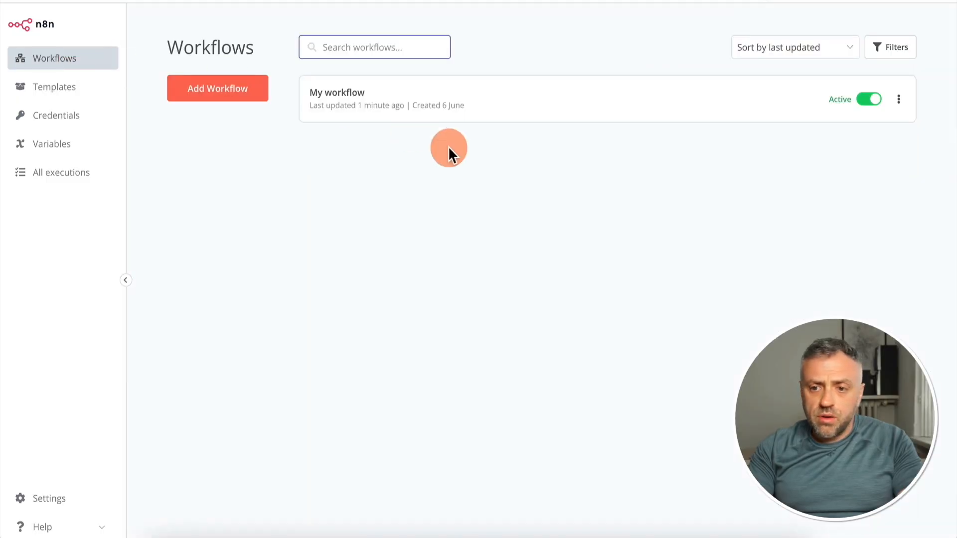
click(239, 94)
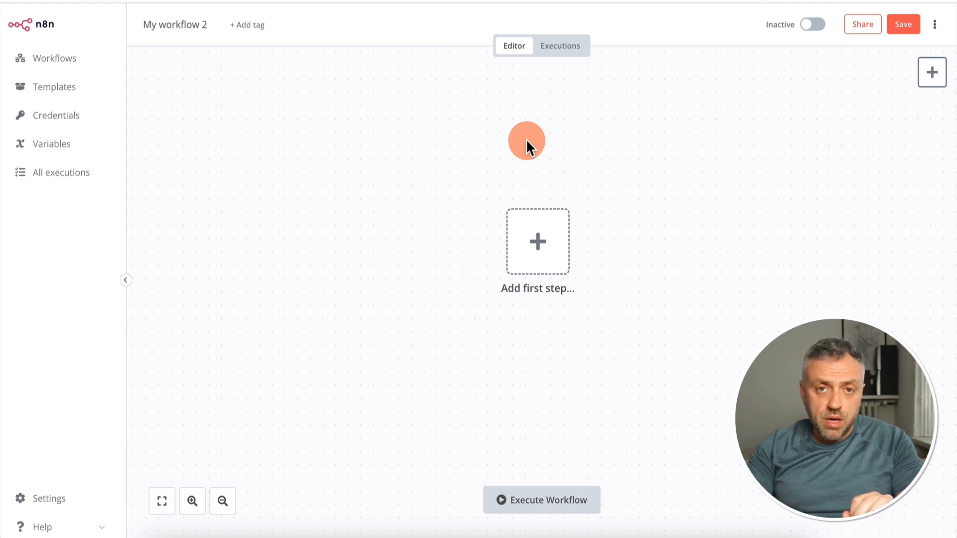
Switch to the ChatGPT Batch Tasks spreadsheet in Google Sheets and examine its Question and Answer columns
click(249, 1)
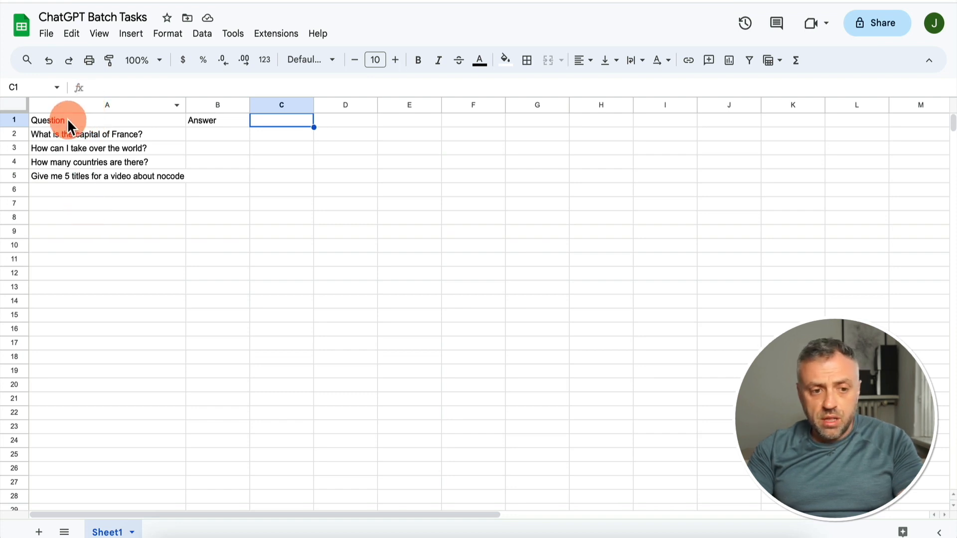
click(115, 121)
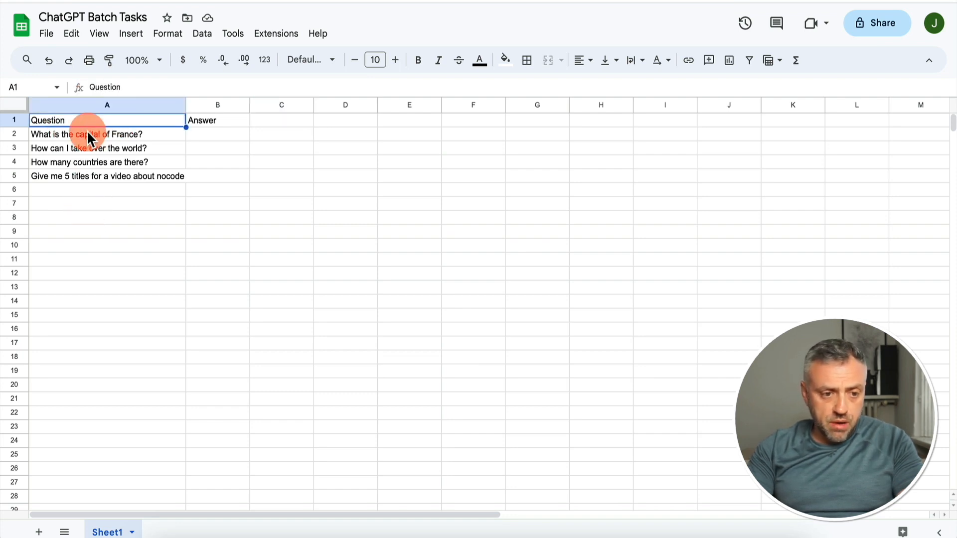
click(220, 105)
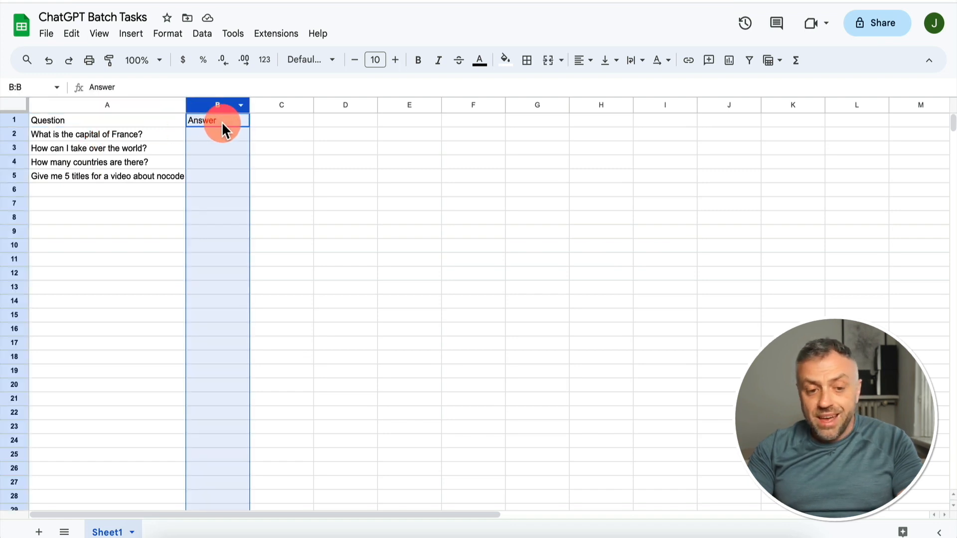
click(212, 134)
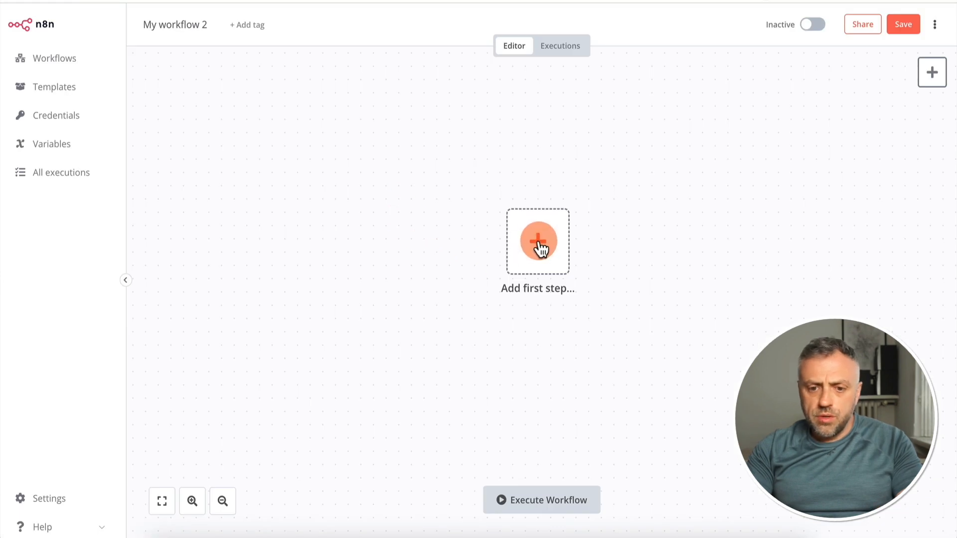
Back in n8n, add a manual trigger as the first step and move it left to make room on the canvas
click(539, 241)
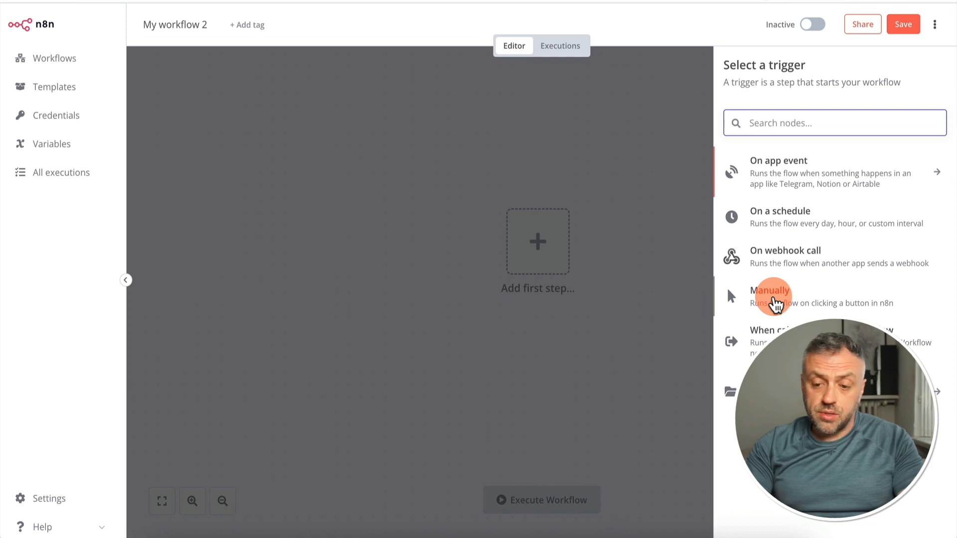
click(791, 302)
drag(525, 250, 344, 240)
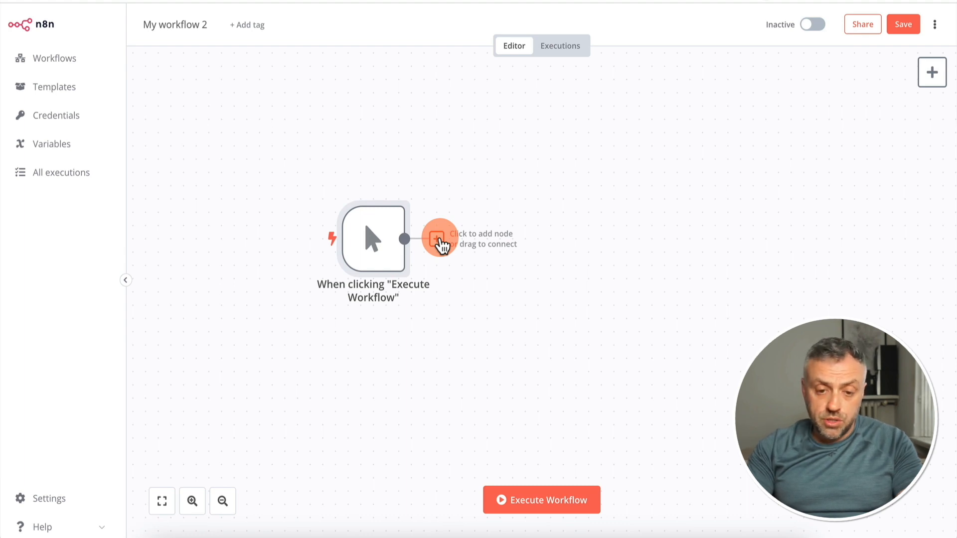
Connect a Google Sheets node with the "Read all rows" action after the manual trigger
click(439, 245)
click(854, 118)
text(go)
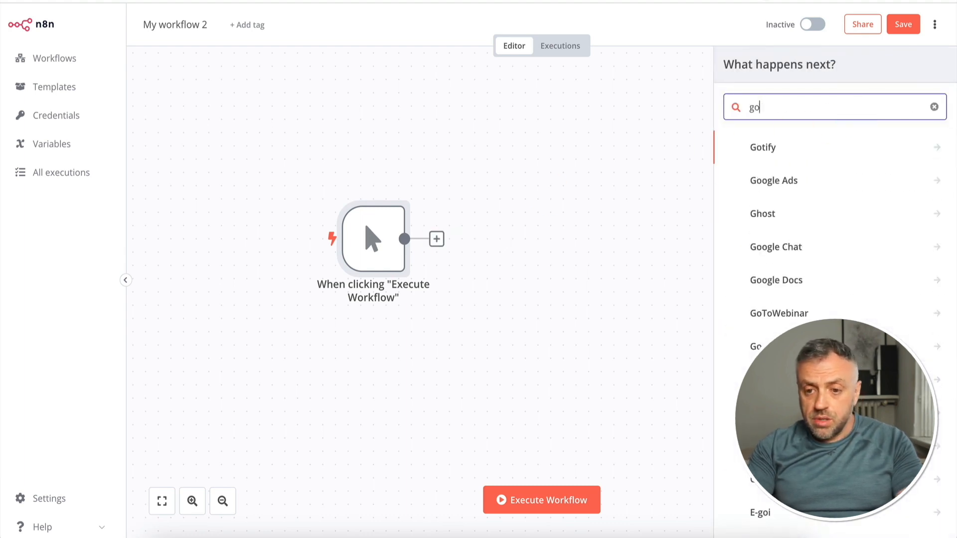
text(ogle s)
key(BackSpace)
key(BackSpace)
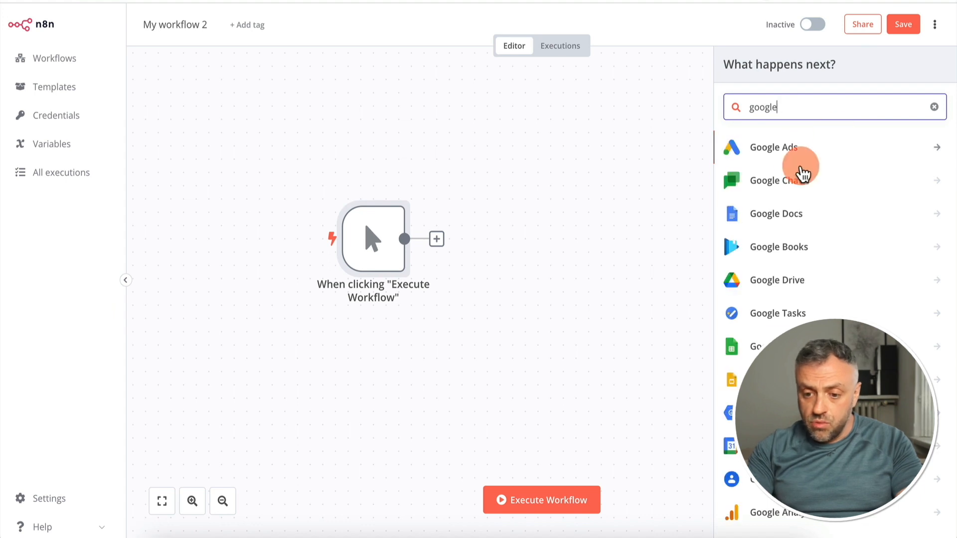
scroll(789, 355, down, 5)
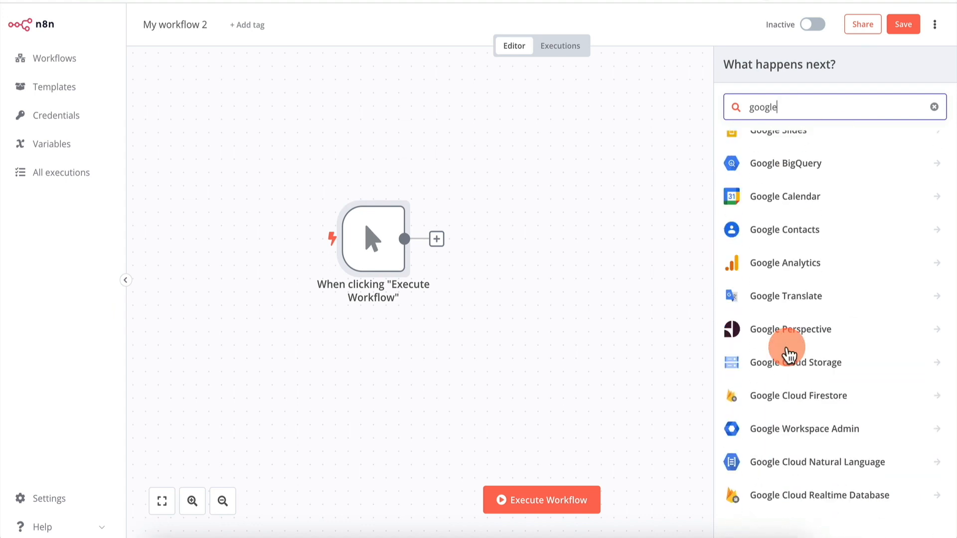
scroll(803, 208, up, 5)
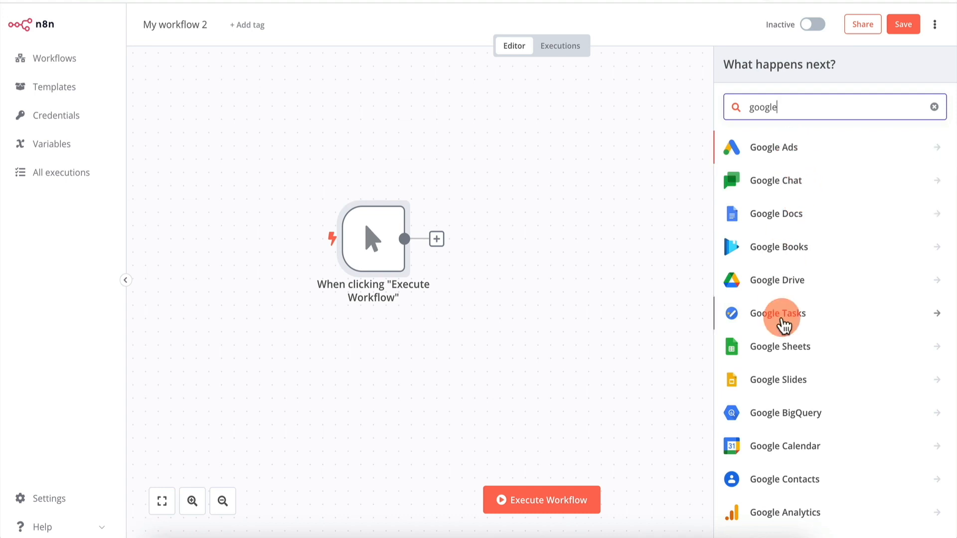
scroll(782, 314, down, 5)
scroll(781, 315, up, 5)
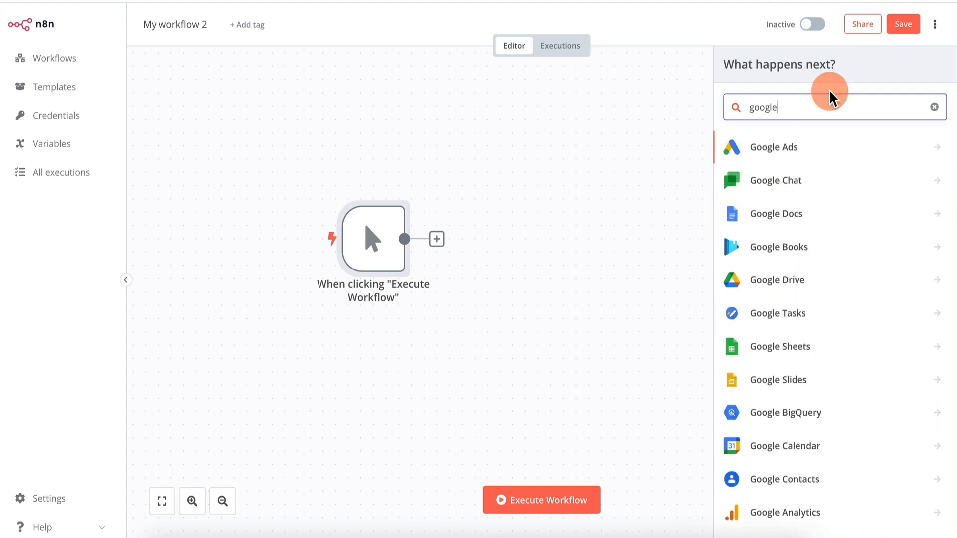
text(sheet)
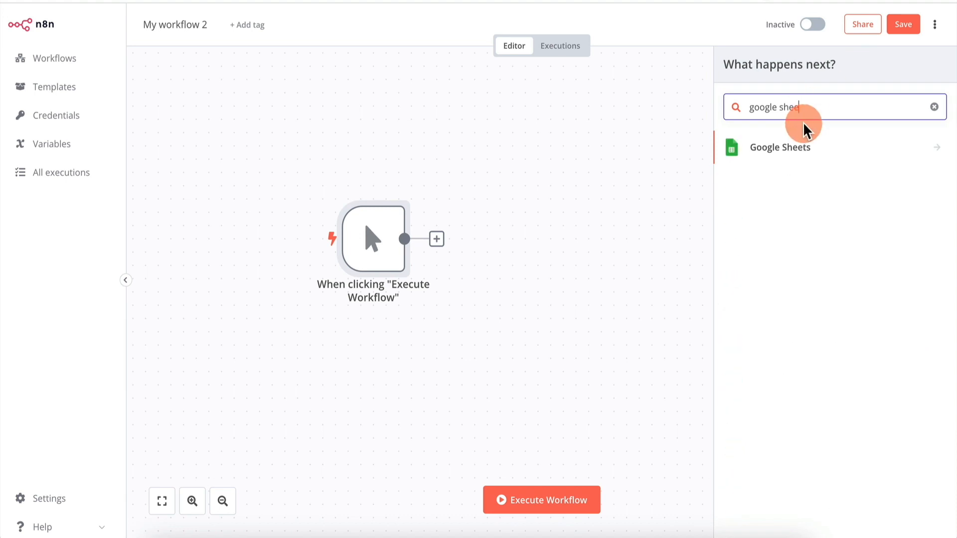
click(791, 148)
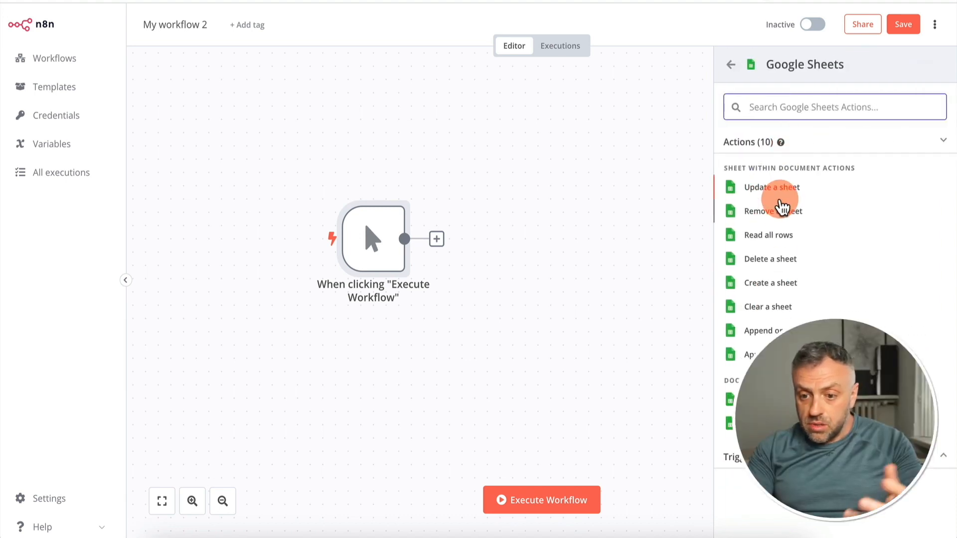
click(780, 241)
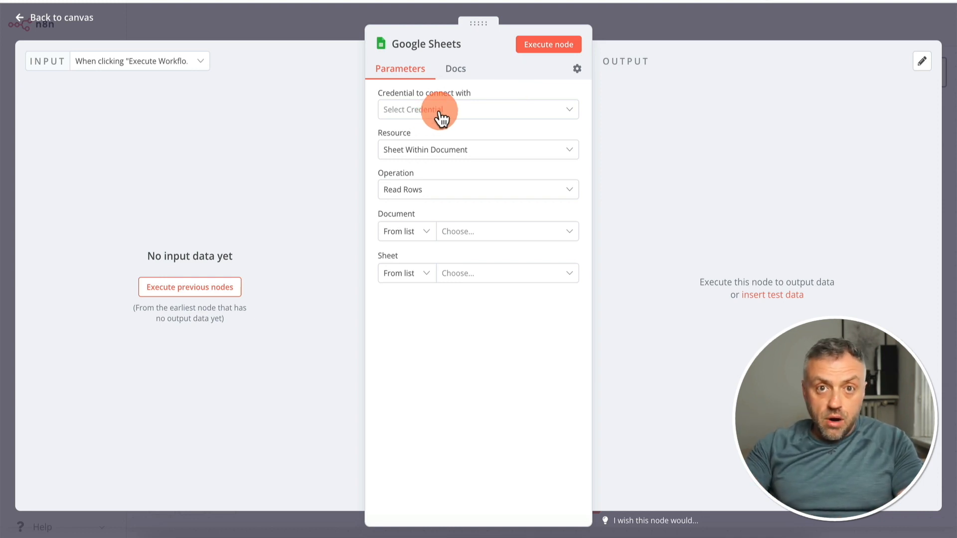
Start a new OAuth2 credential for the Google Sheets node and review its connection fields
click(459, 112)
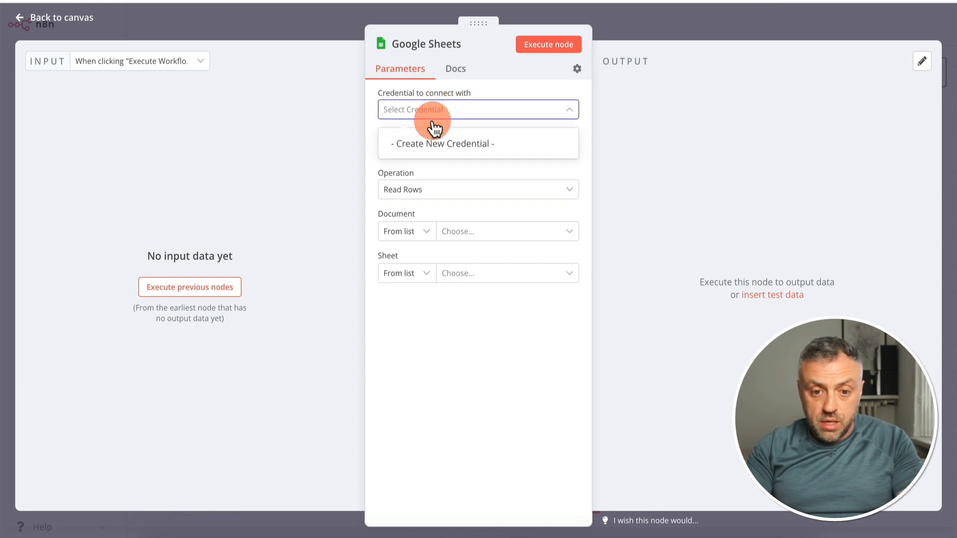
click(455, 144)
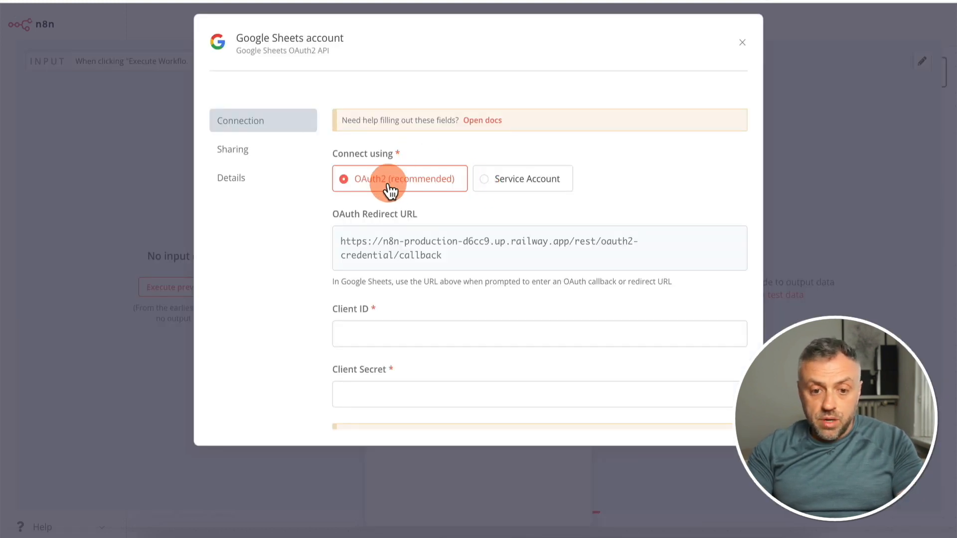
scroll(395, 276, down, 2)
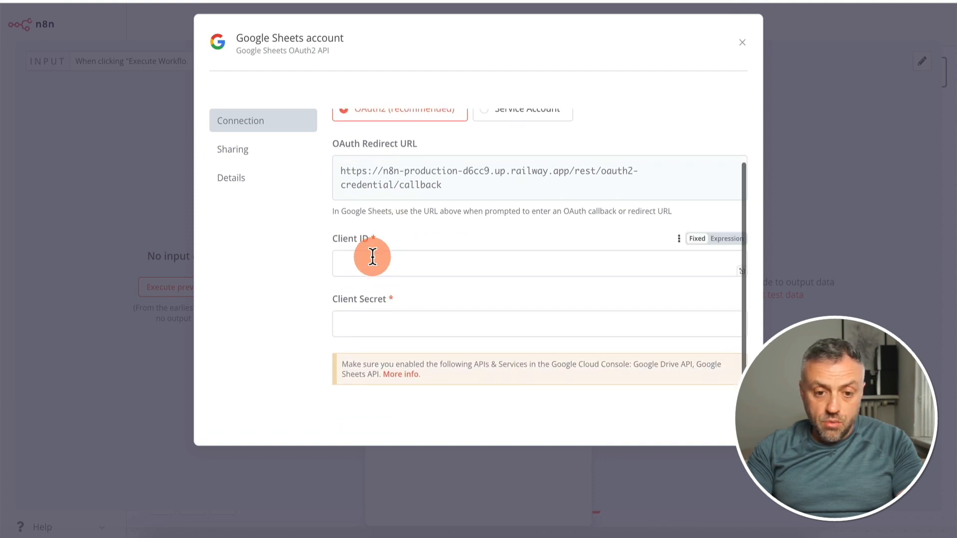
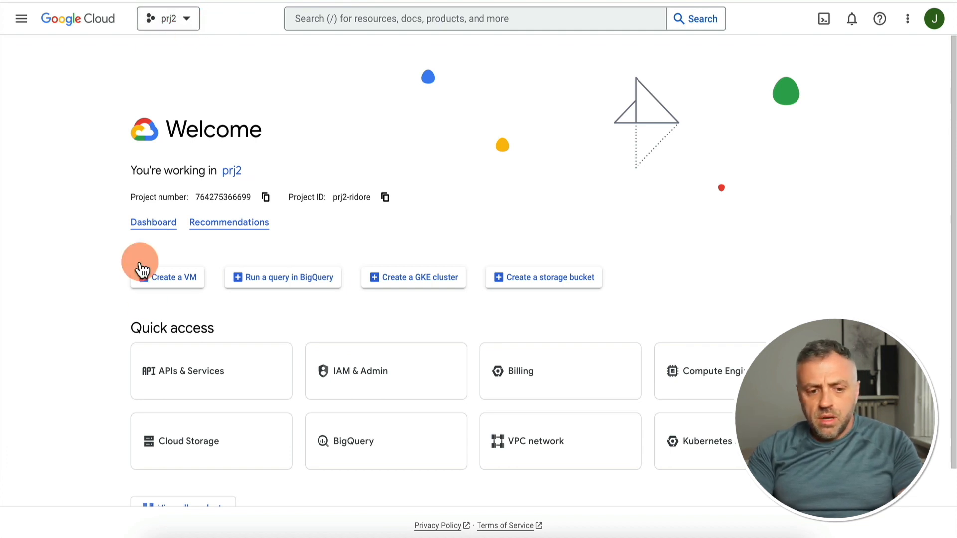
In Google Cloud's APIs & Services, search the API library for google sheets and open the Google Sheets API management page
click(214, 379)
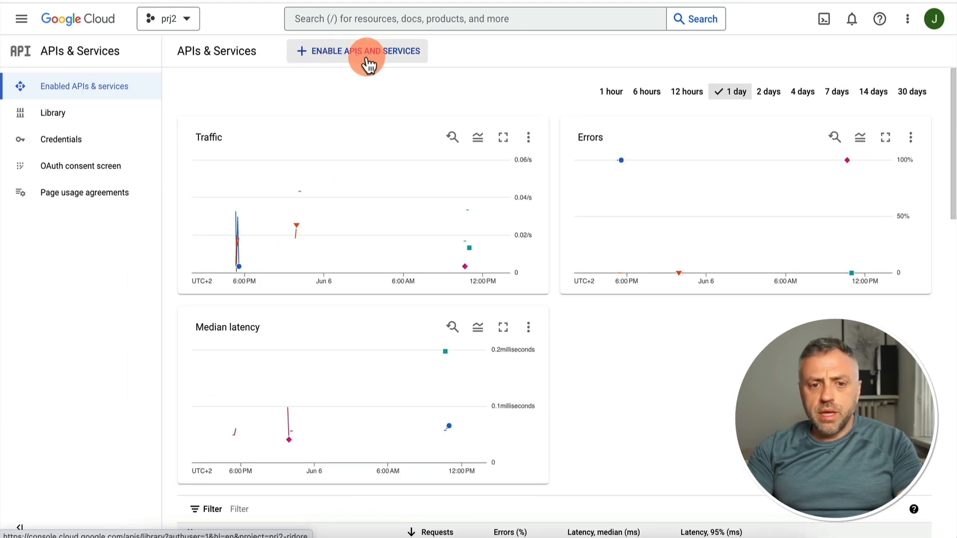
click(360, 51)
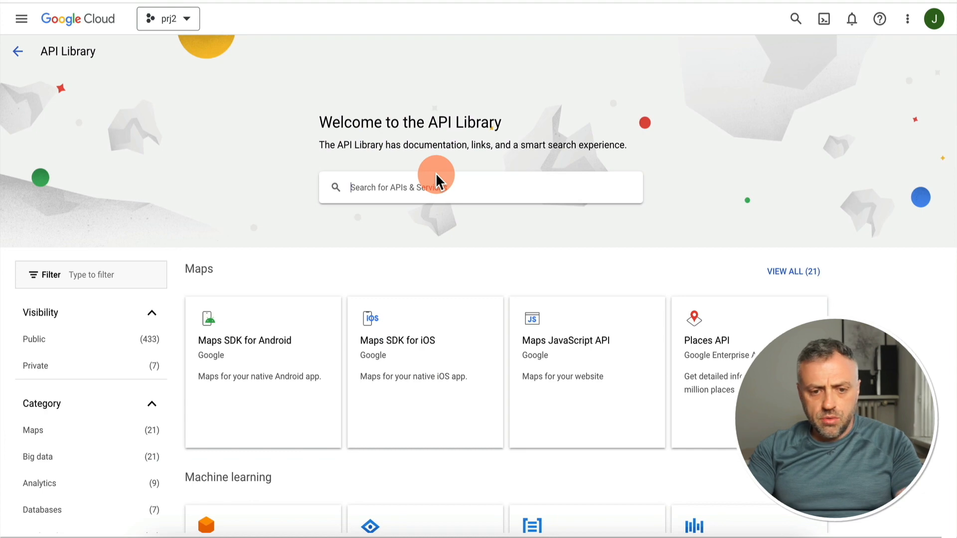
click(436, 181)
text(goog)
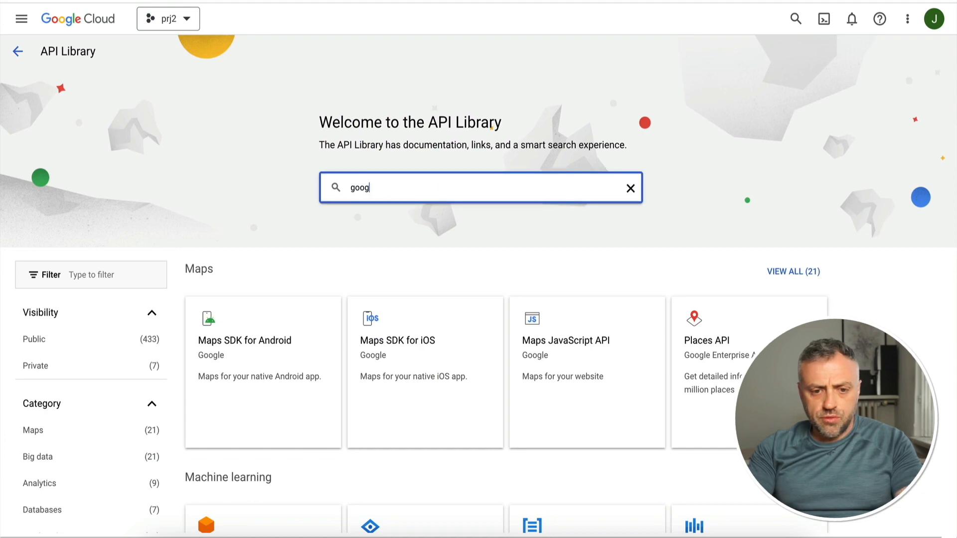
text(le sheets)
key(Return)
click(328, 194)
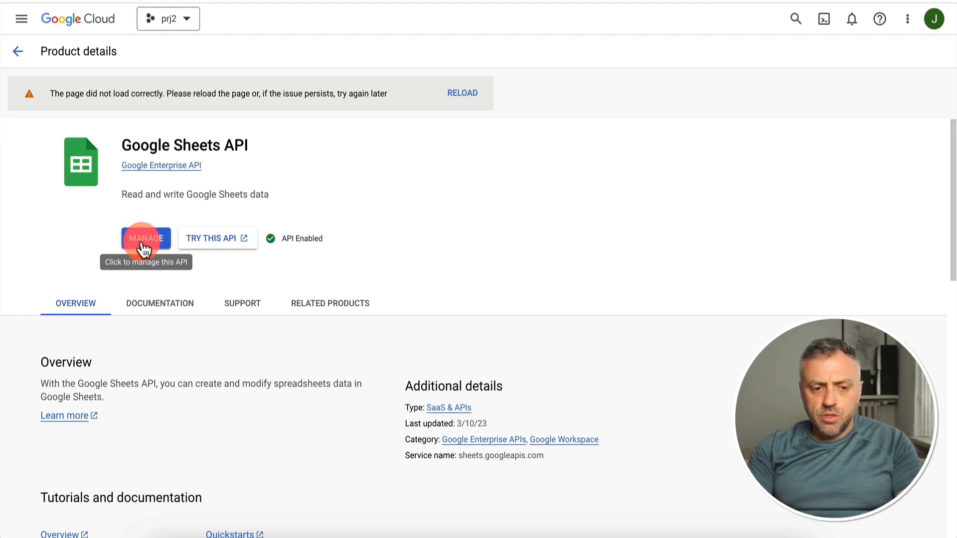
click(155, 239)
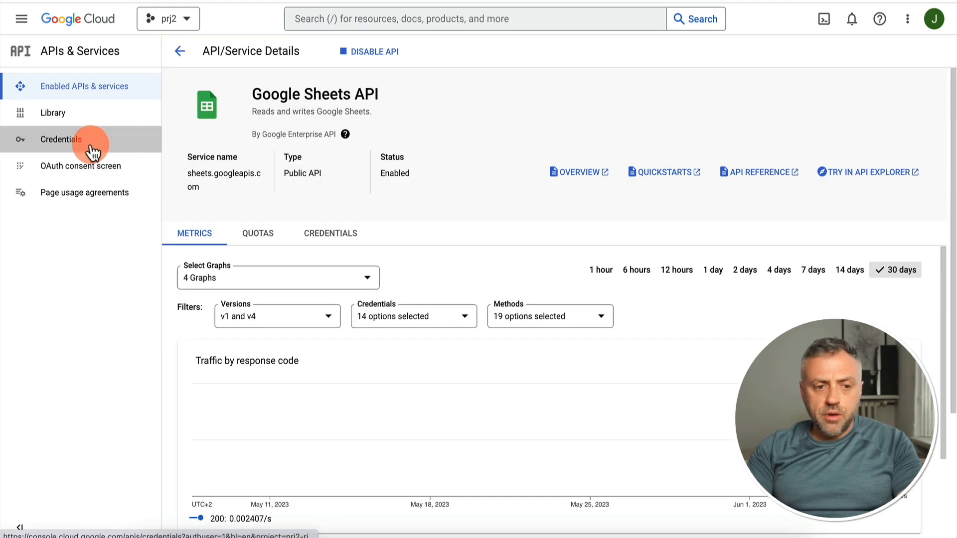
Start a new OAuth client ID with the application type Web application and keep the name Web client 2
click(93, 148)
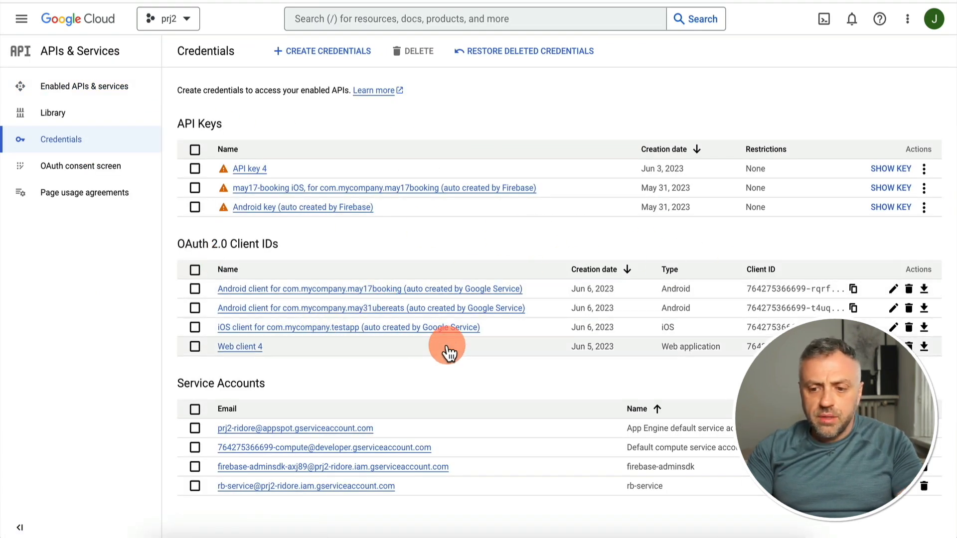
click(318, 50)
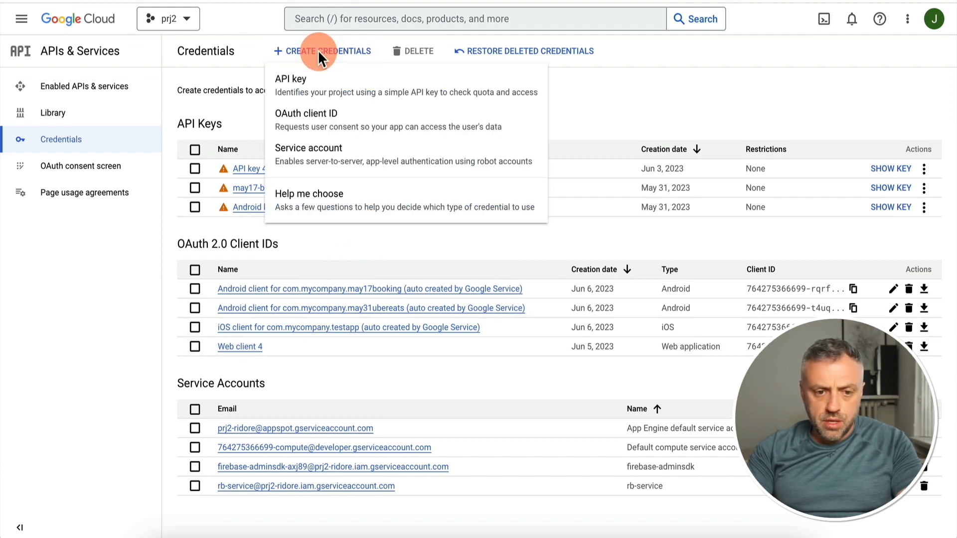
click(314, 114)
click(270, 149)
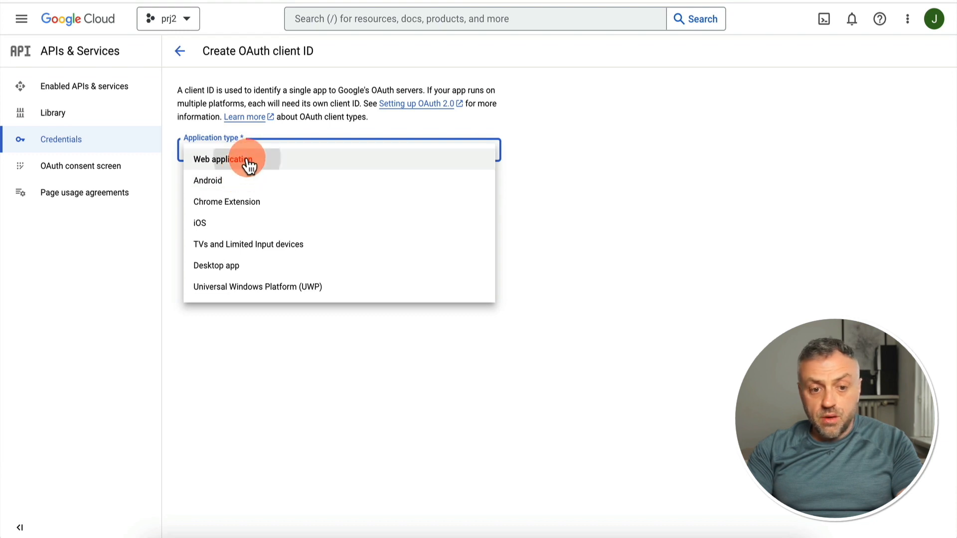
click(248, 159)
click(243, 182)
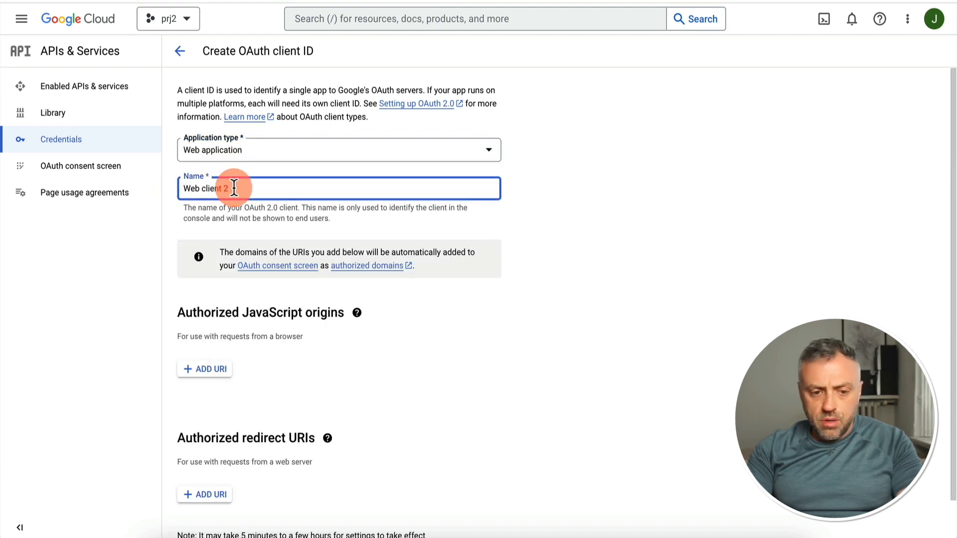
scroll(297, 418, down, 1)
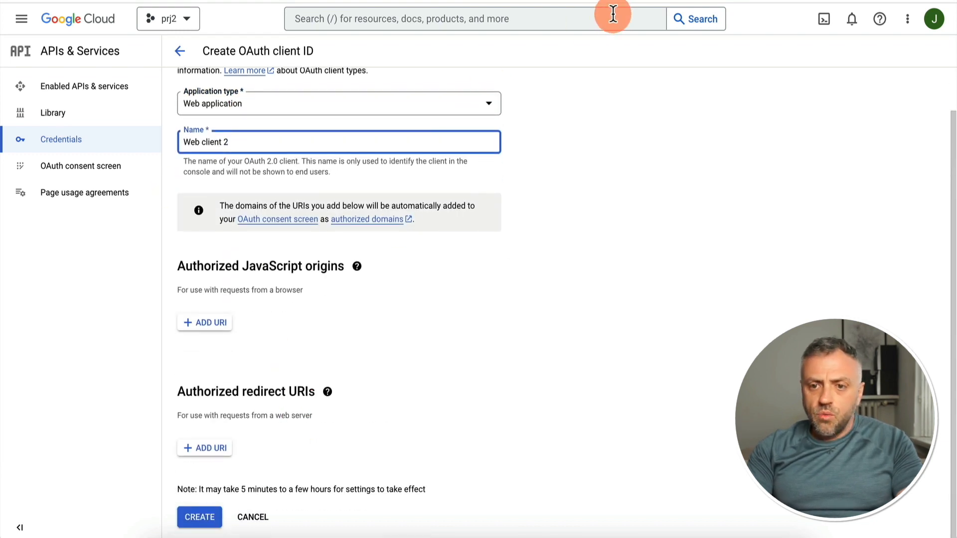
Create the OAuth client in Google Cloud with the OAuth redirect URL copied from n8n as its authorized redirect URI
click(473, 1)
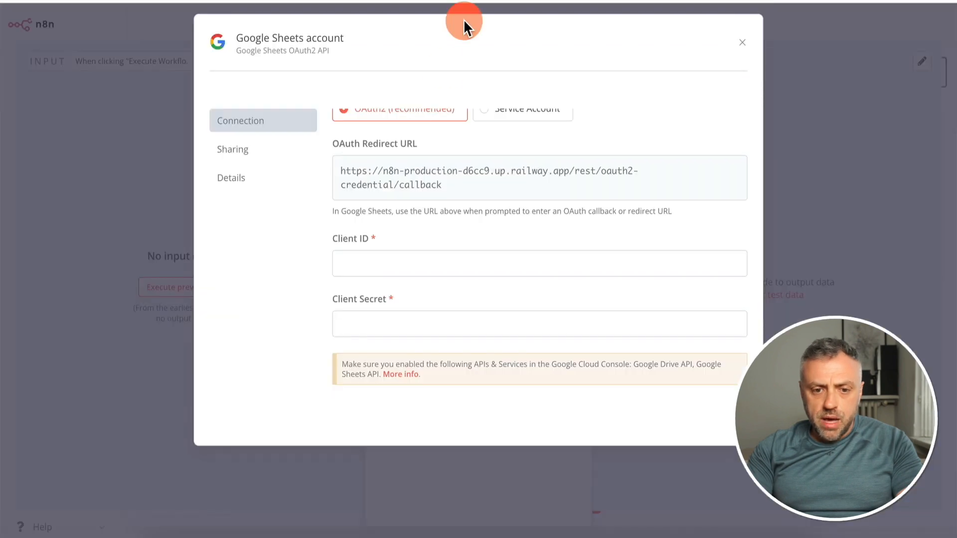
click(420, 175)
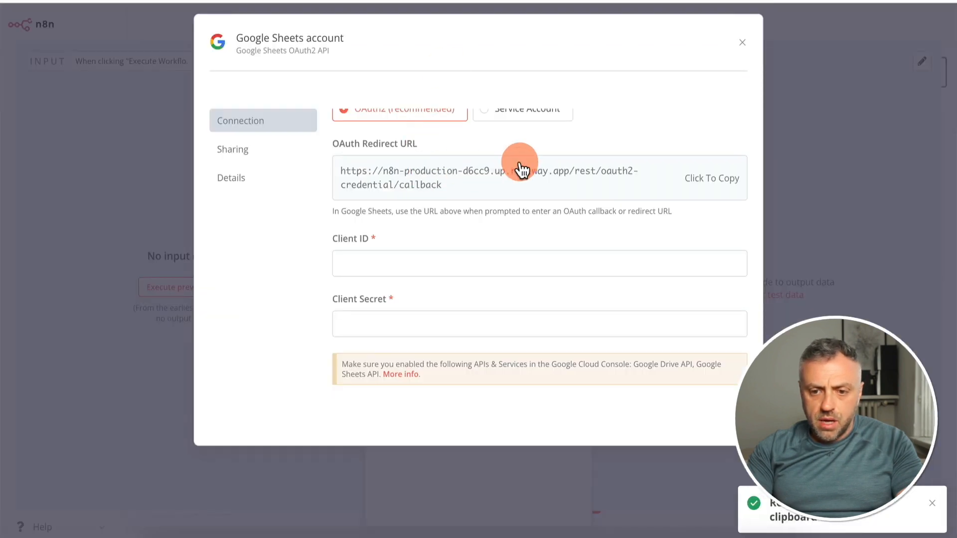
click(698, 181)
click(573, 1)
click(209, 452)
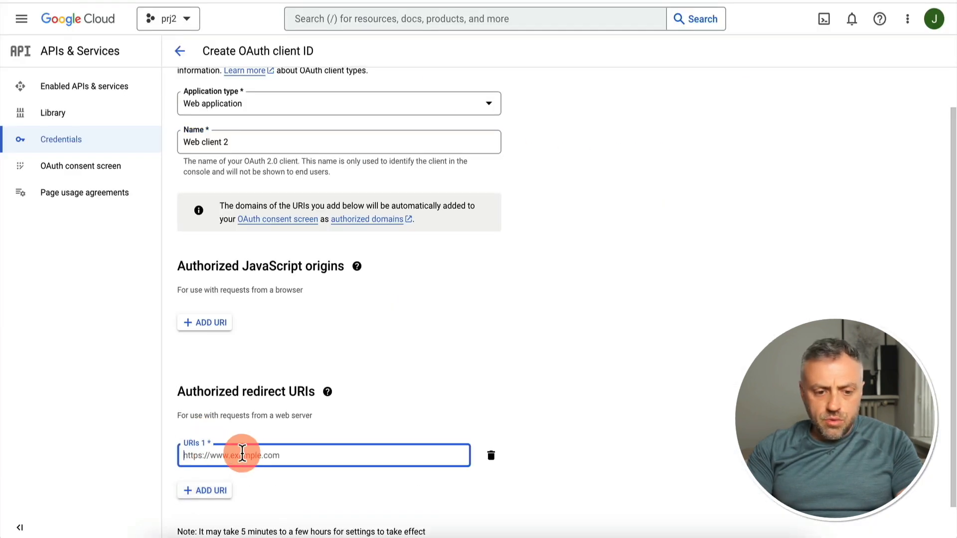
key(ctrl+v)
scroll(241, 453, down, 1)
click(210, 526)
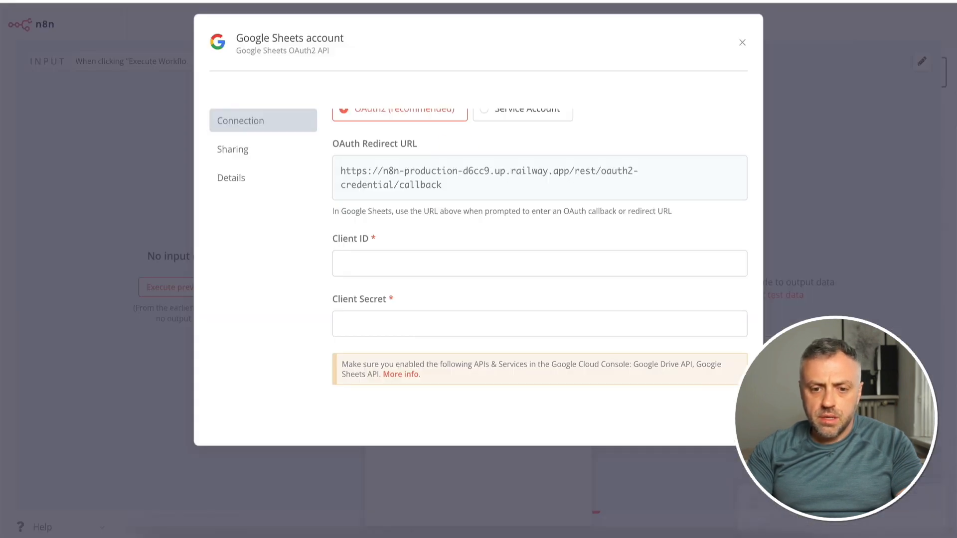
Copy the new client's ID and client secret from Google Cloud into the matching fields of n8n's Google Sheets credential
click(454, 273)
key(ctrl+v)
click(439, 318)
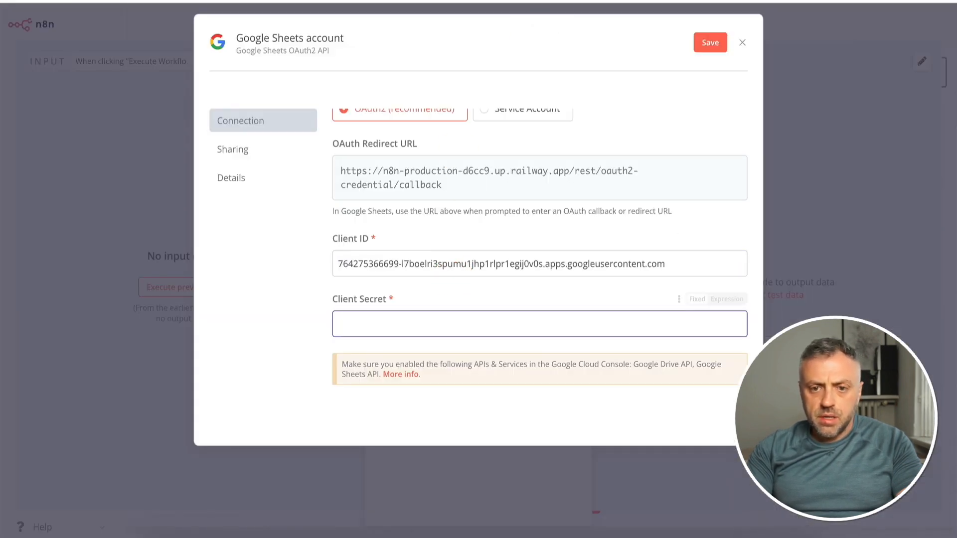
click(573, 2)
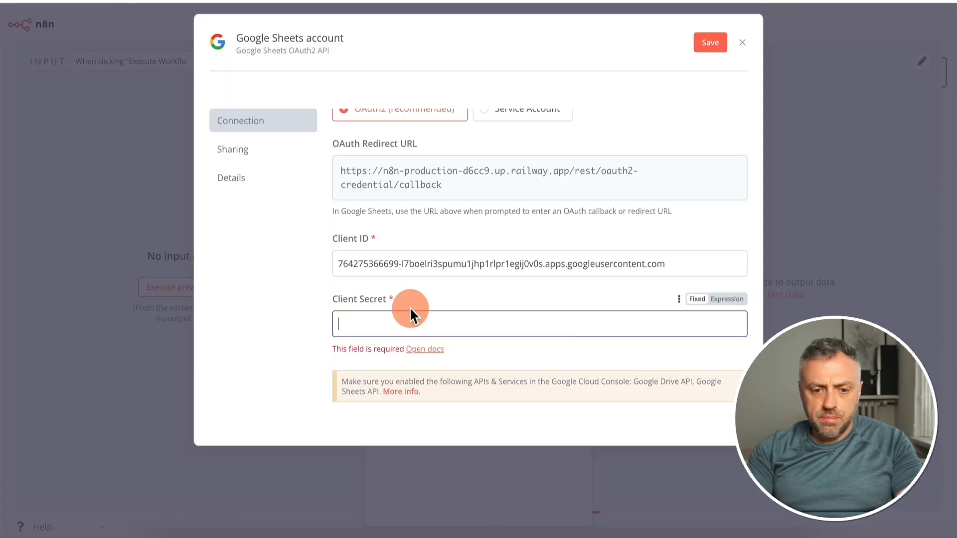
key(ctrl+v)
Sign in with Google from the credential, grant railway.app access to the account despite the unverified-app notice, and close the credential
scroll(407, 316, down, 3)
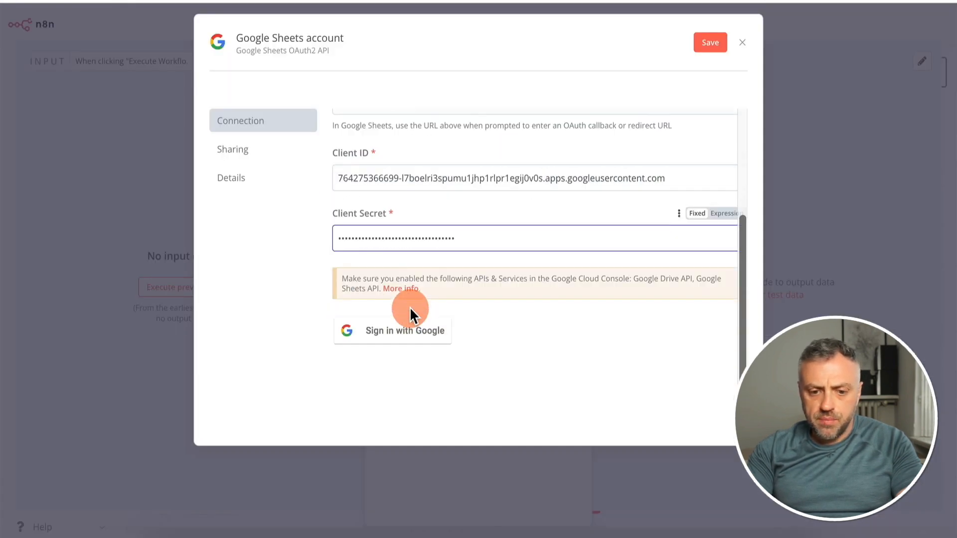
click(396, 334)
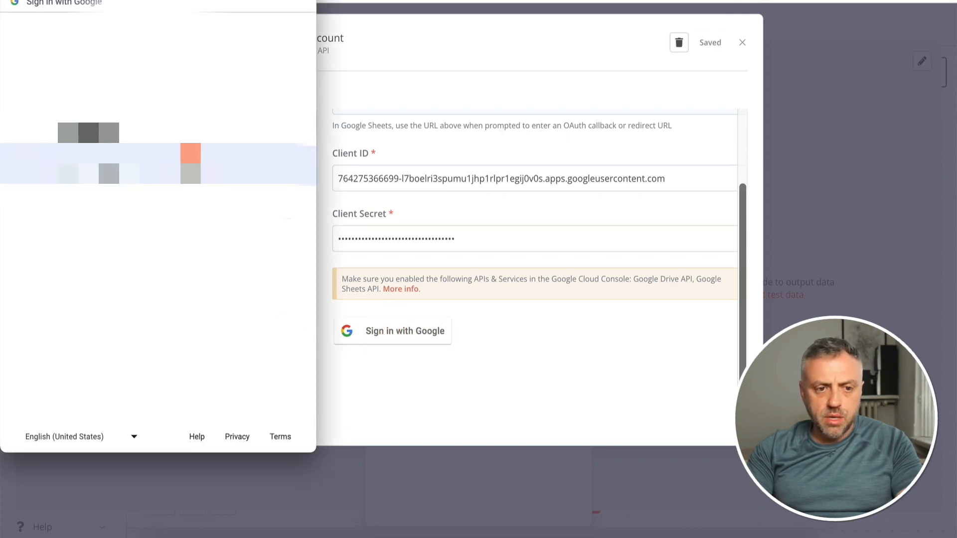
click(139, 164)
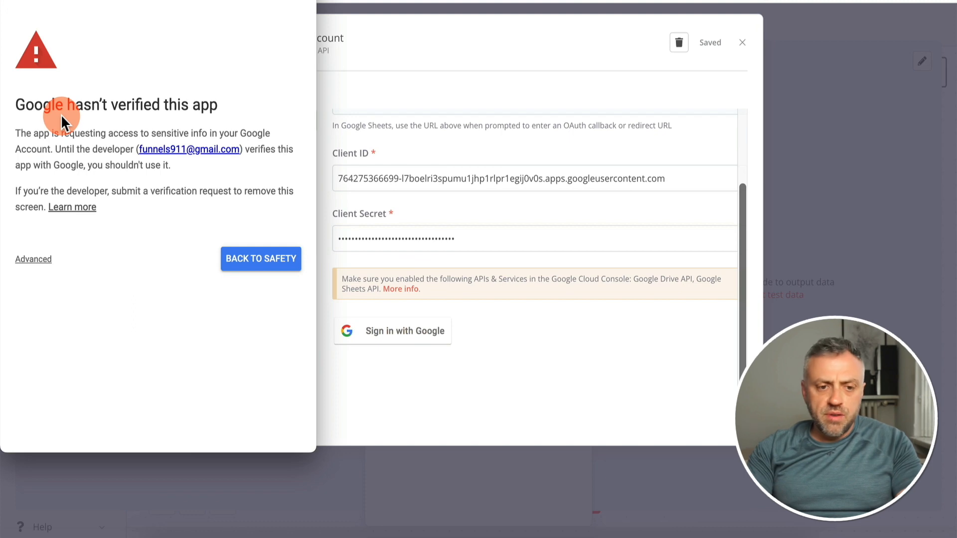
click(34, 259)
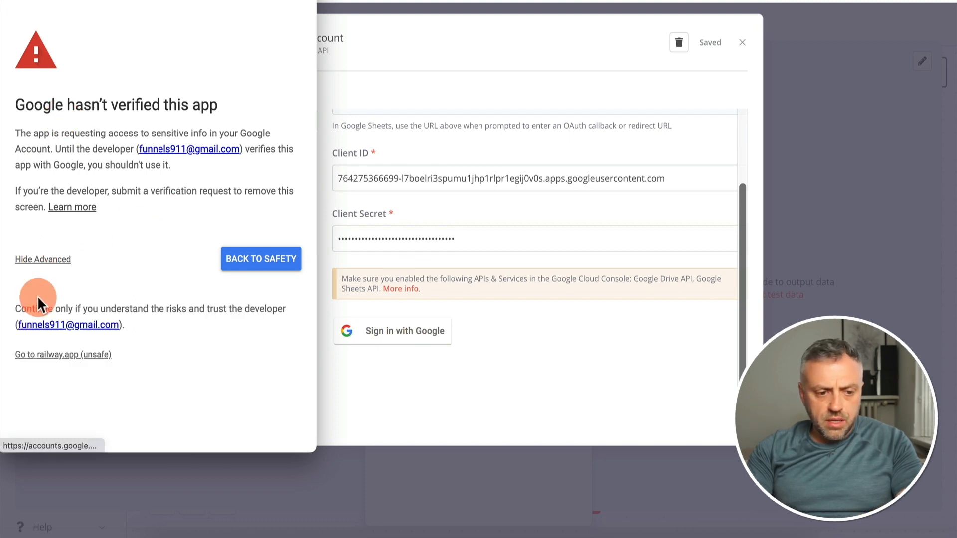
click(62, 355)
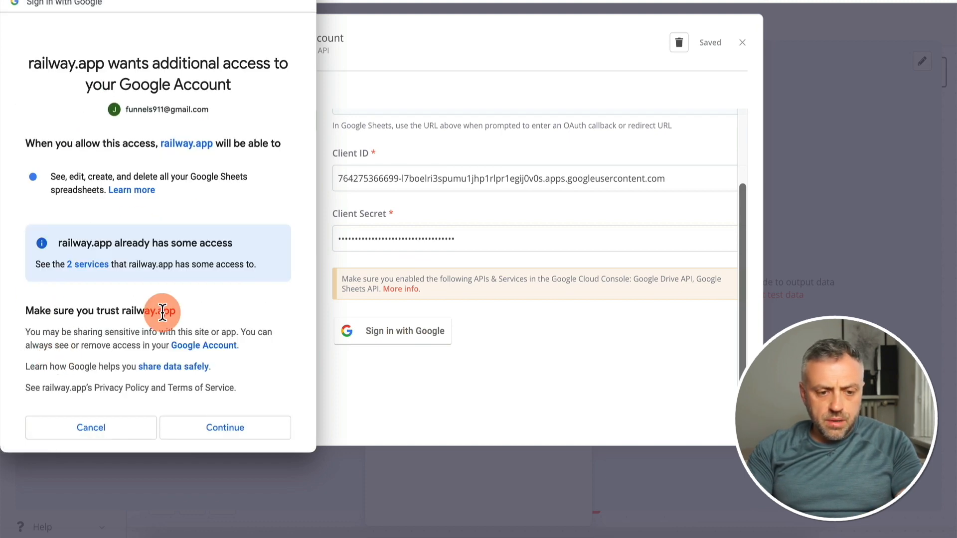
scroll(199, 344, down, 3)
click(245, 369)
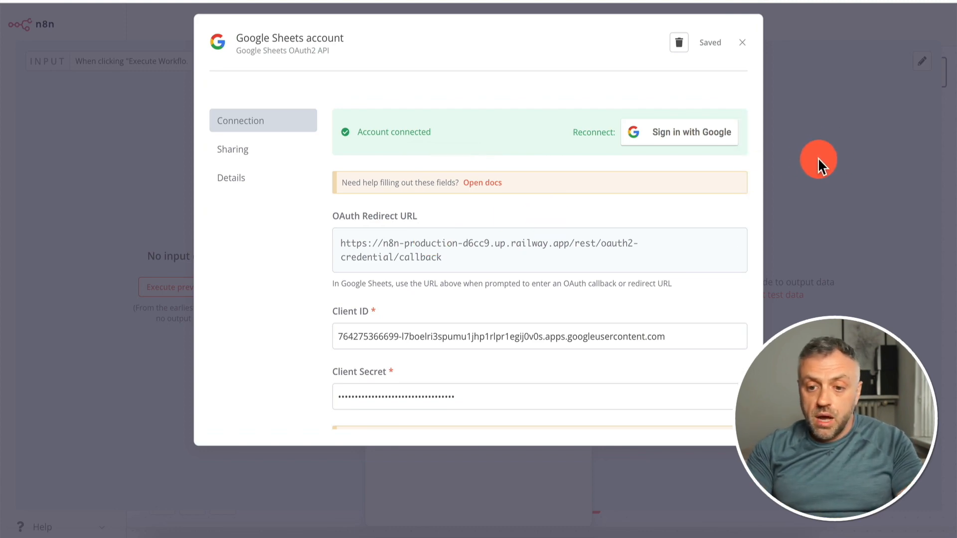
click(802, 160)
click(713, 180)
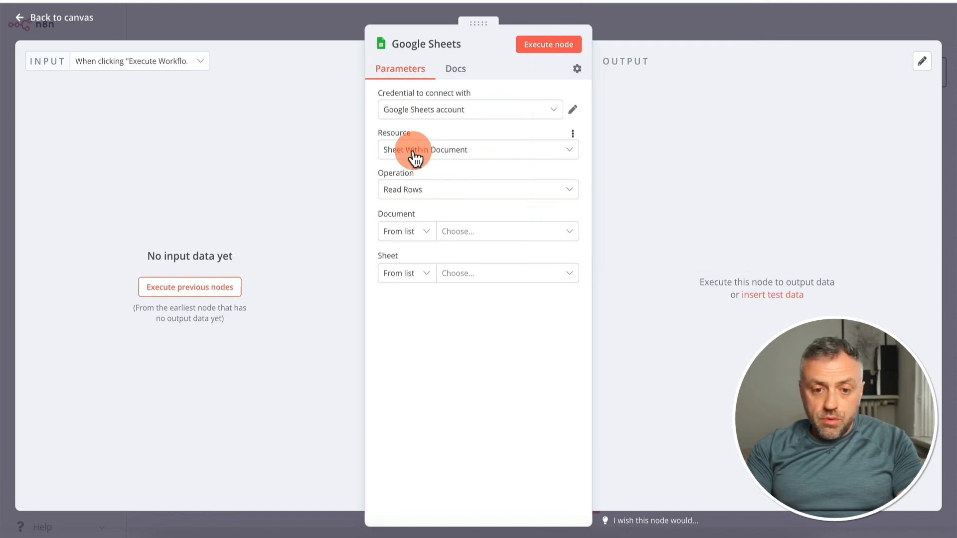
Set the Google Sheets node's resource to Sheet Within Document and its operation to Read Rows
click(428, 159)
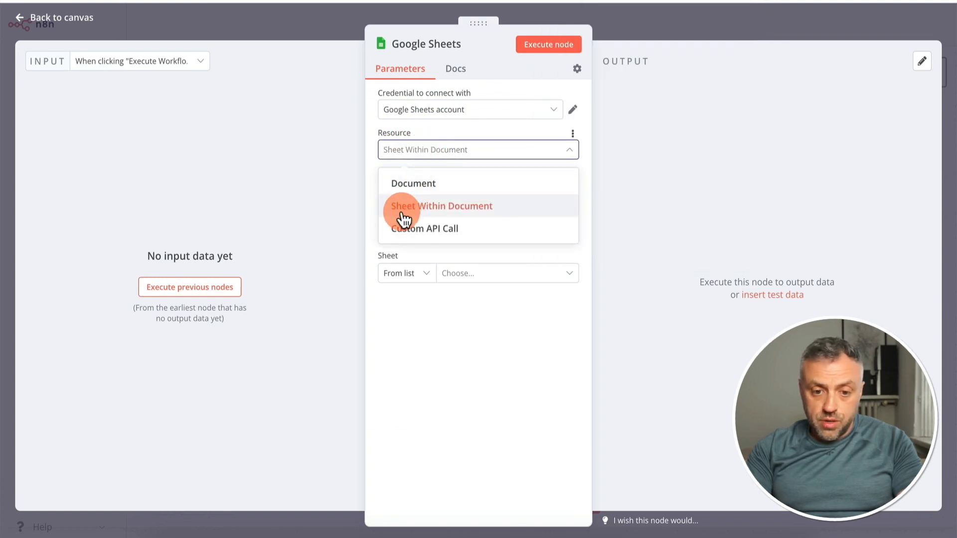
click(417, 206)
click(415, 194)
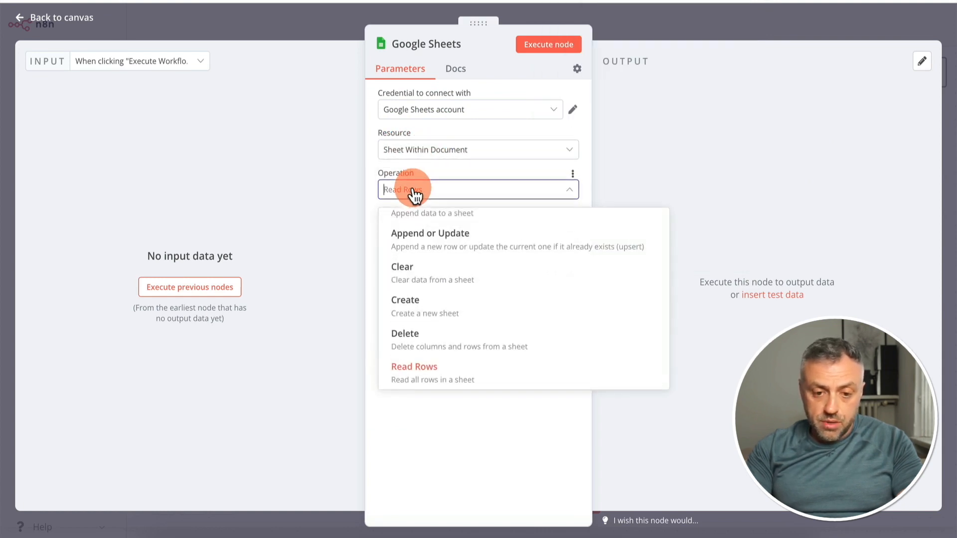
click(420, 381)
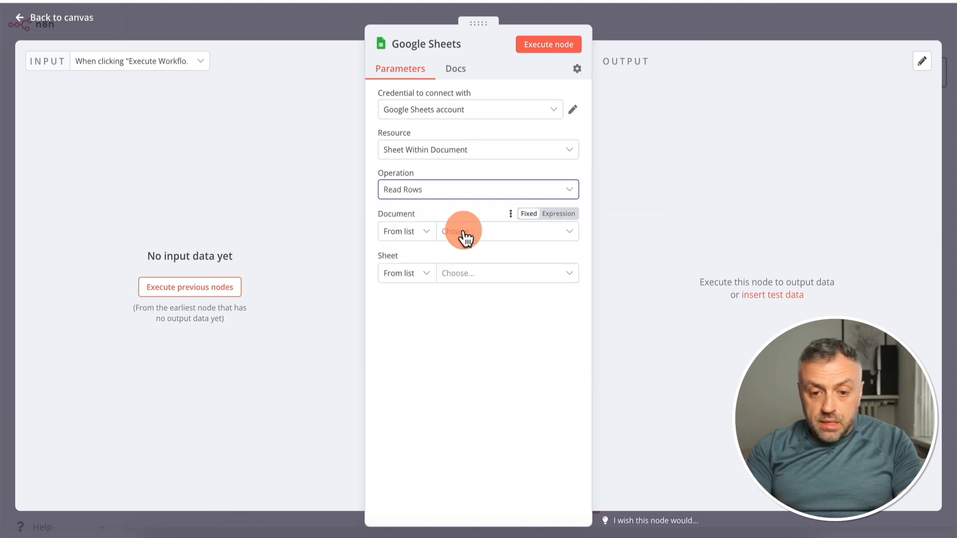
Set the node's document to By URL and paste the ChatGPT Batch Tasks spreadsheet's URL
click(410, 232)
click(404, 285)
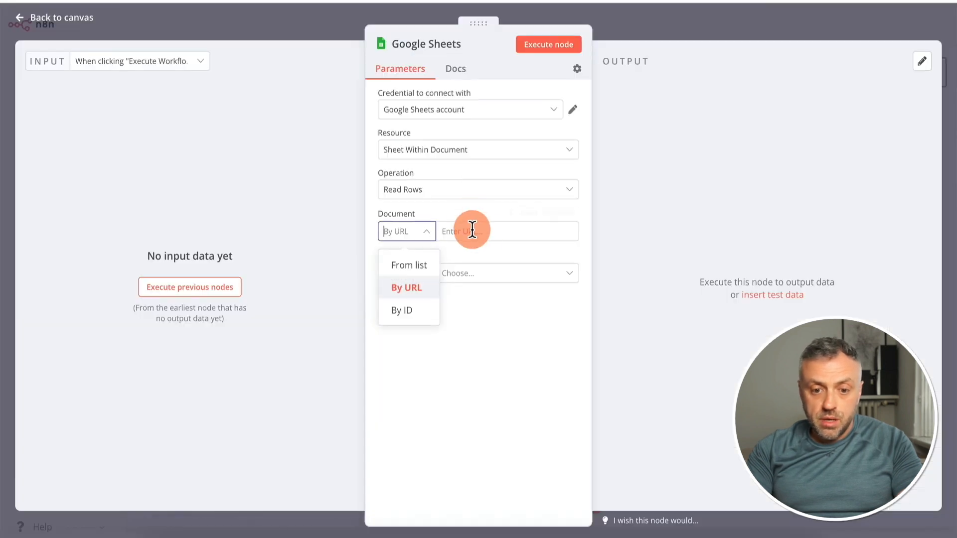
click(470, 231)
key(ctrl+v)
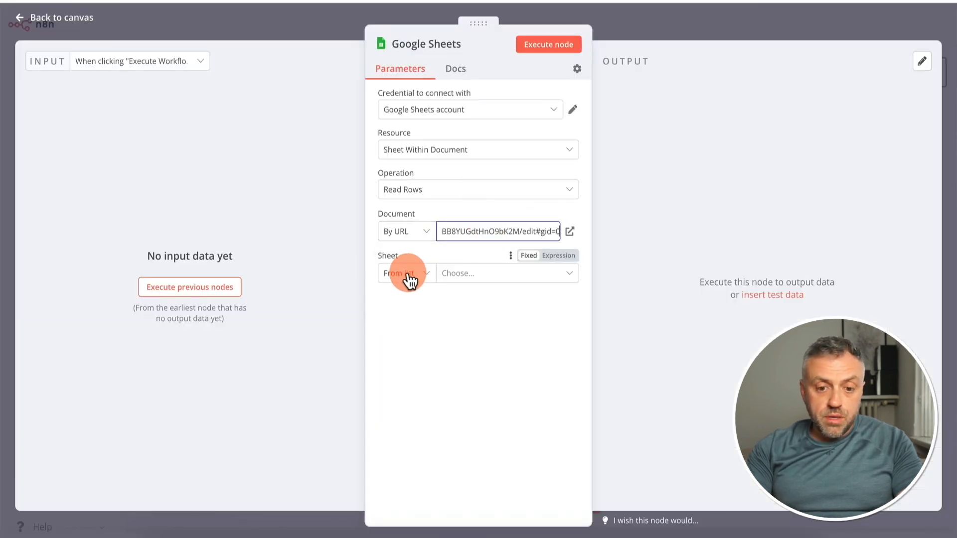
Choose Sheet1 as the sheet to read, execute the Google Sheets node, and return to the canvas
click(469, 279)
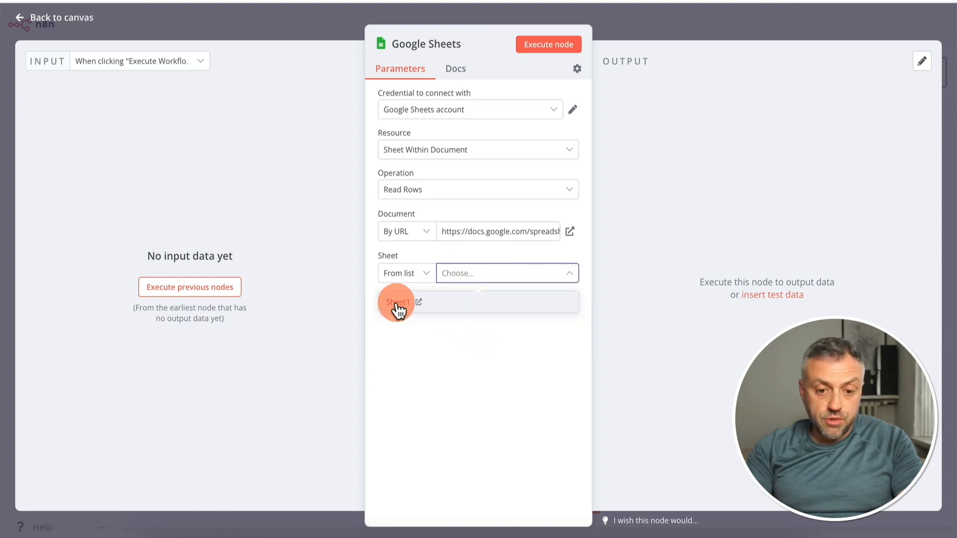
click(397, 304)
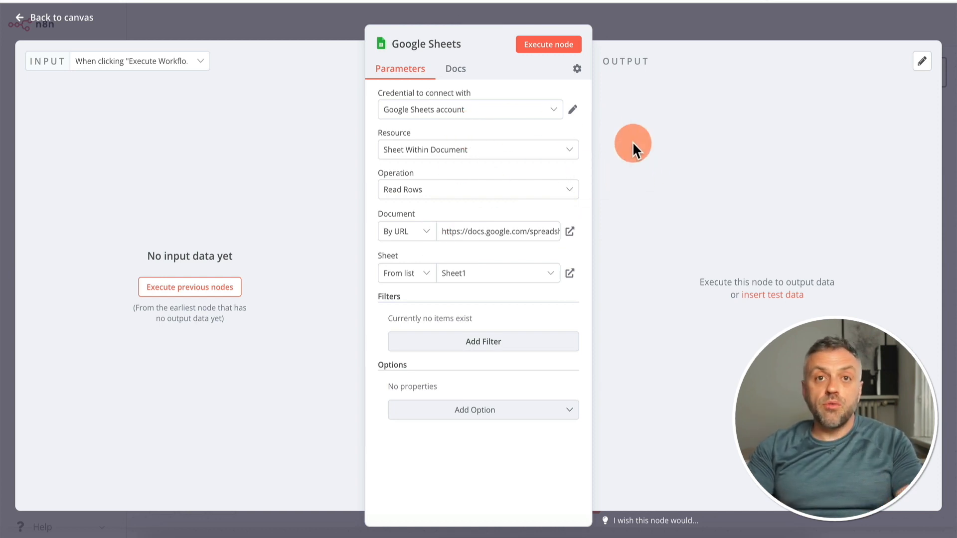
click(553, 50)
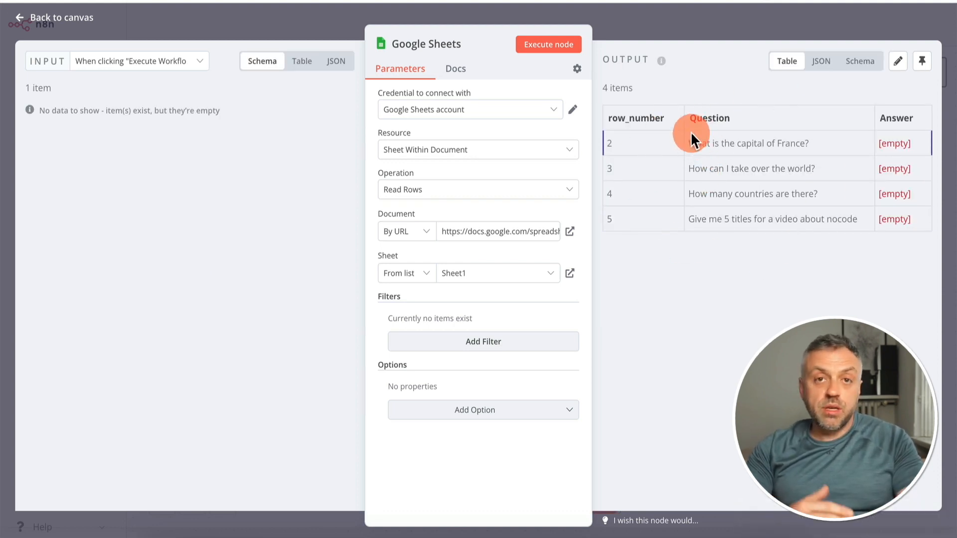
click(683, 22)
Add an OpenAI node with the chat action "Create a Completion" after the Google Sheets node
click(604, 234)
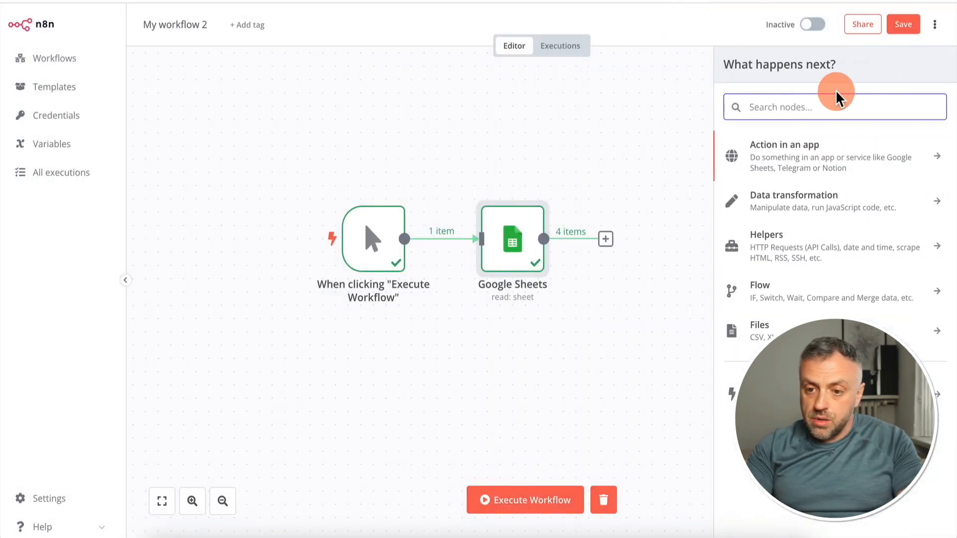
text(open)
click(763, 148)
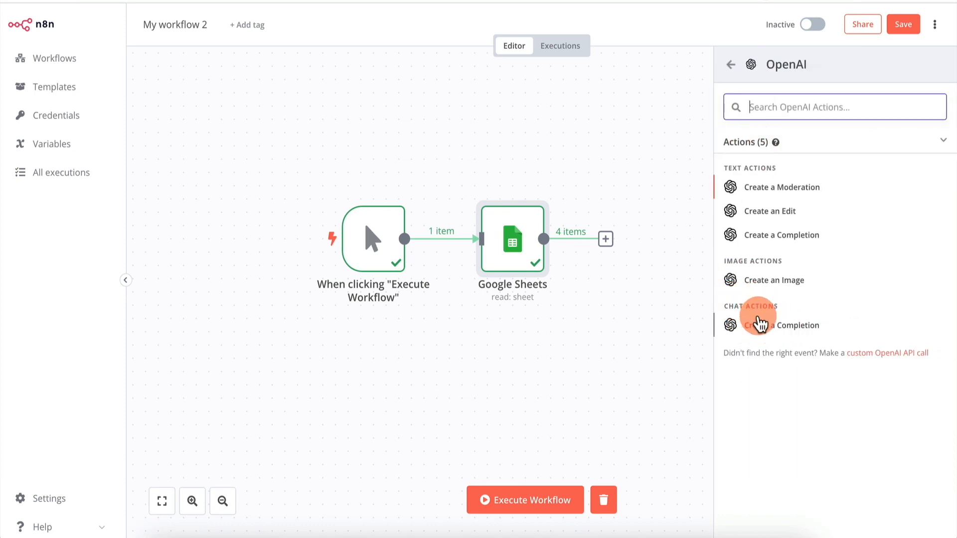
click(761, 324)
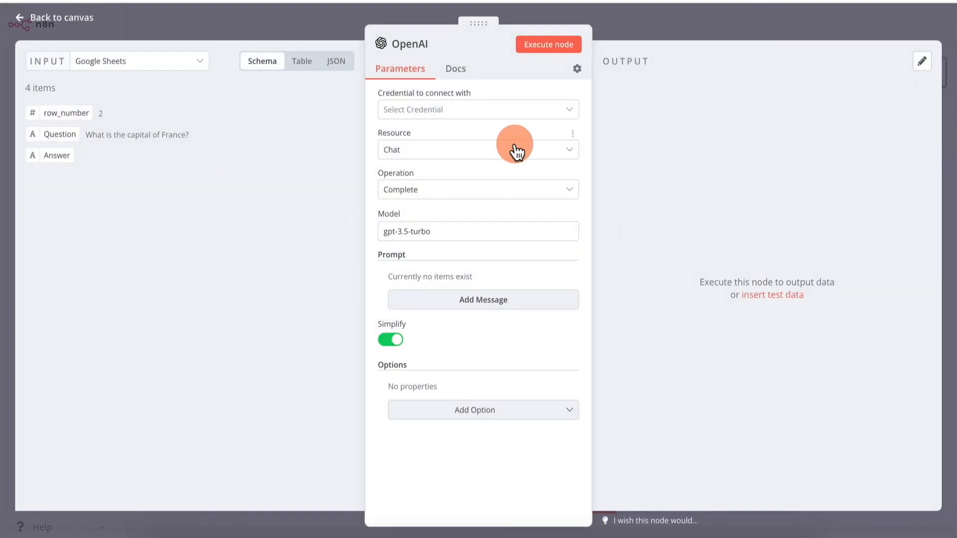
Create a new OpenAI credential for the node by pasting the API key, save it, and close the credential dialog
click(423, 111)
click(426, 144)
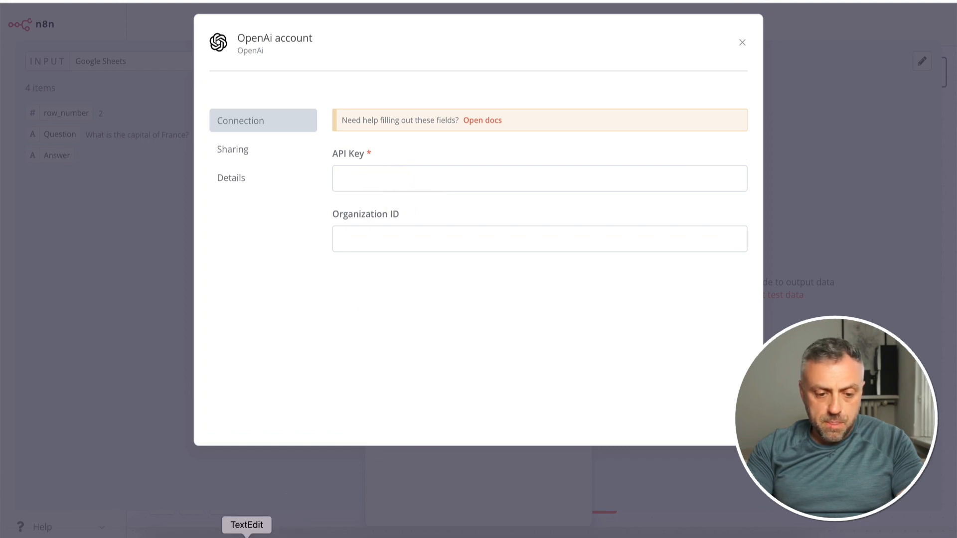
click(450, 180)
key(super+v)
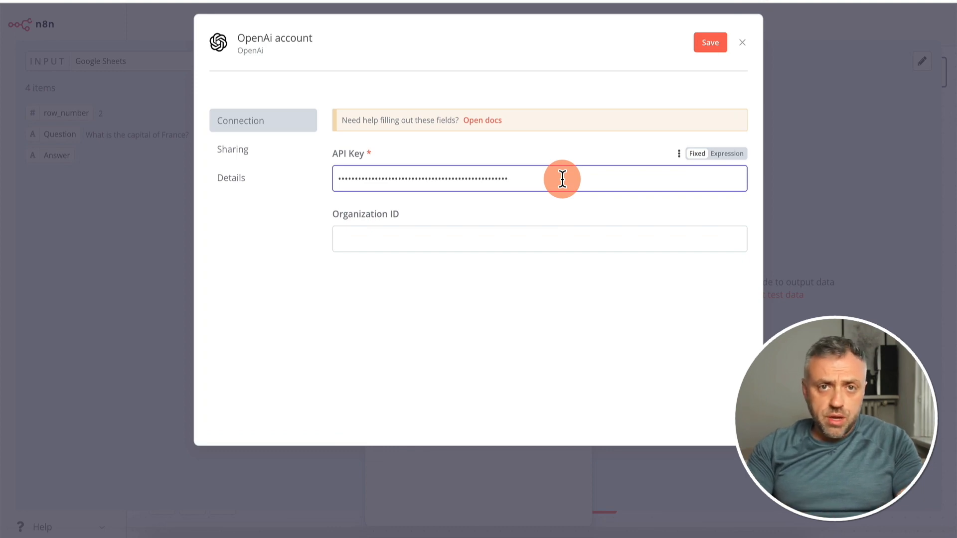
click(709, 44)
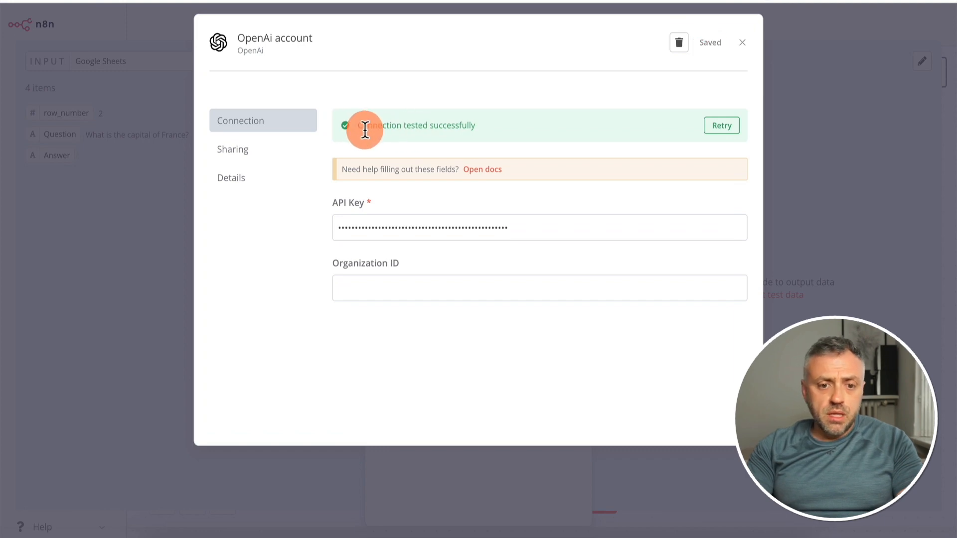
click(744, 42)
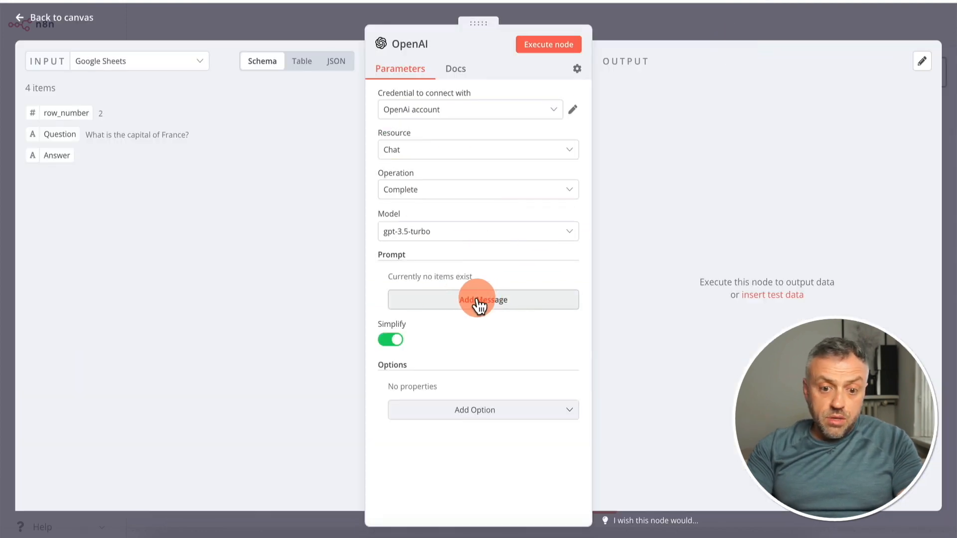
Choose the gpt-3.5-turbo model and add a User prompt message with the Google Sheets Question field as its content
click(421, 234)
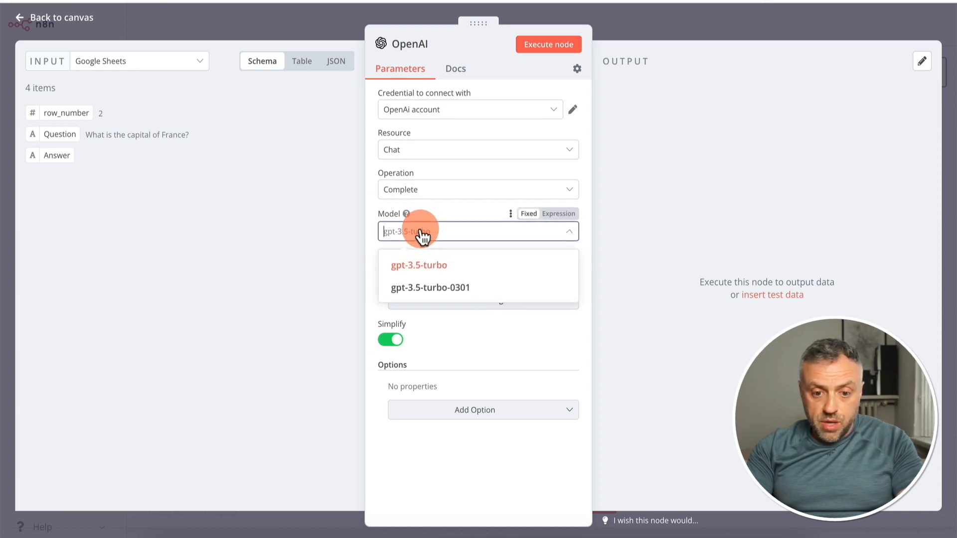
click(420, 273)
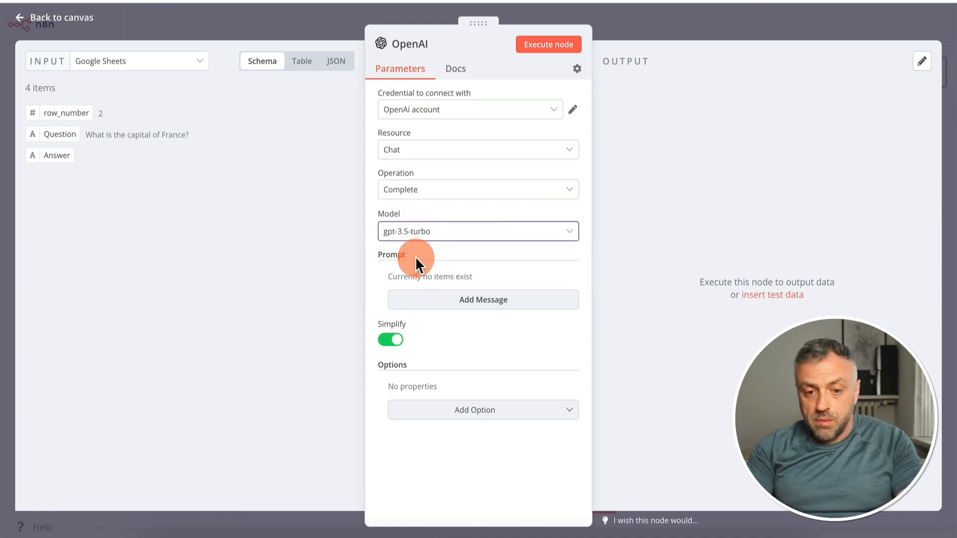
click(451, 313)
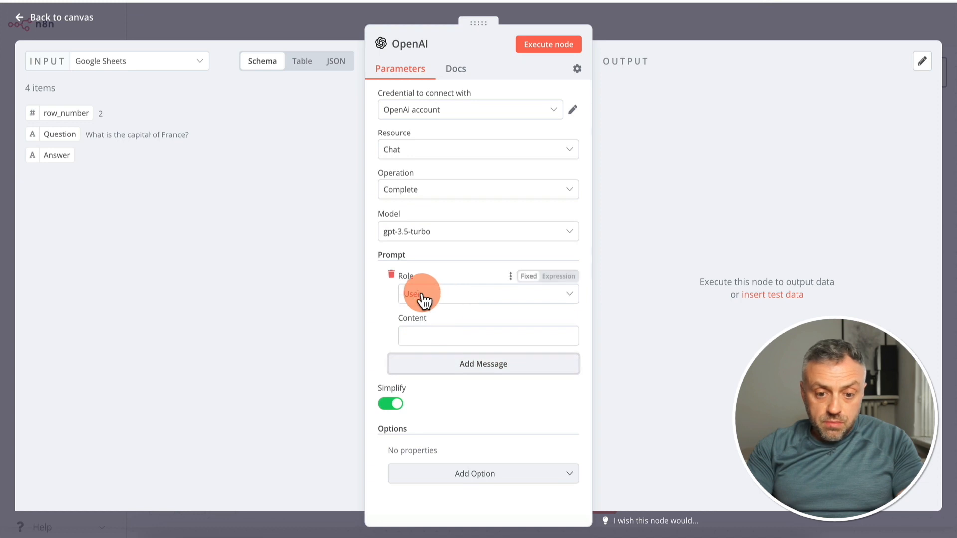
click(437, 298)
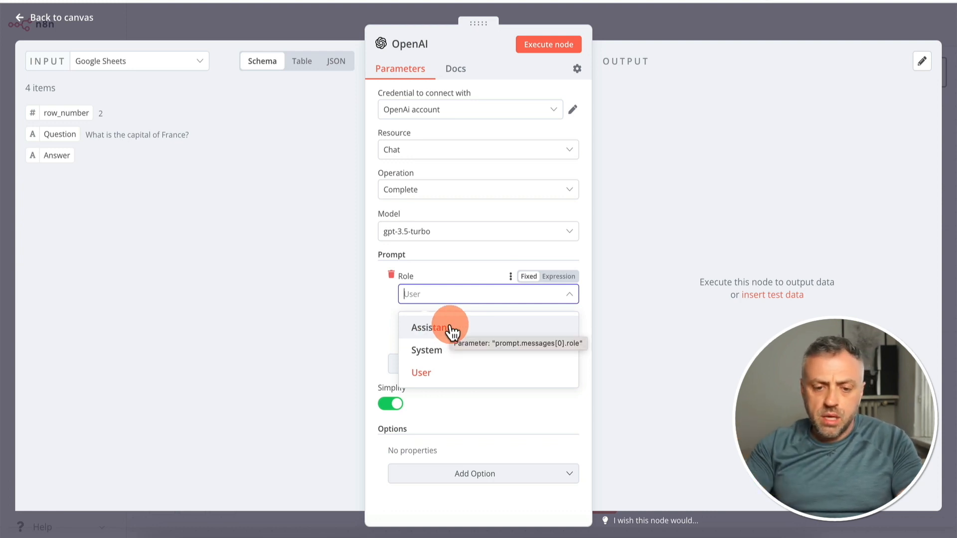
click(451, 379)
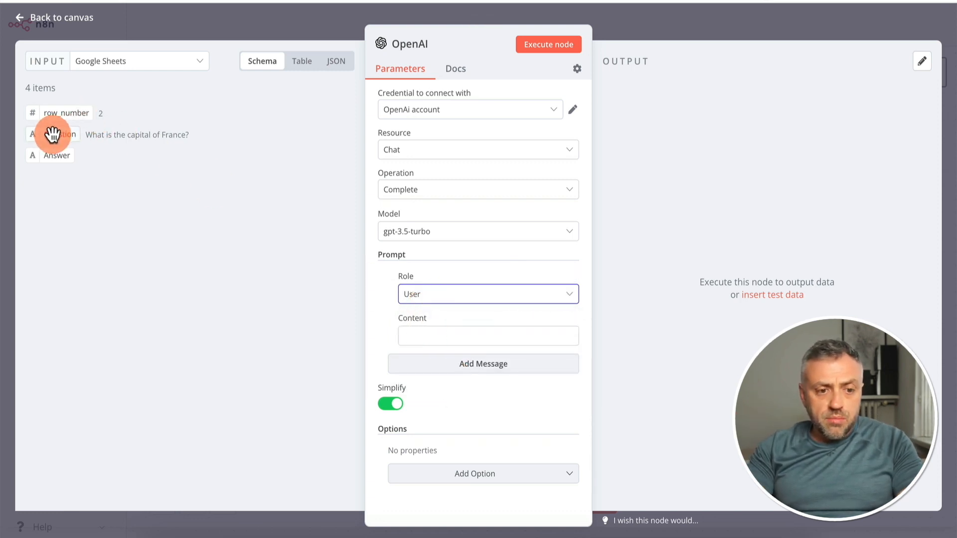
drag(52, 133, 443, 338)
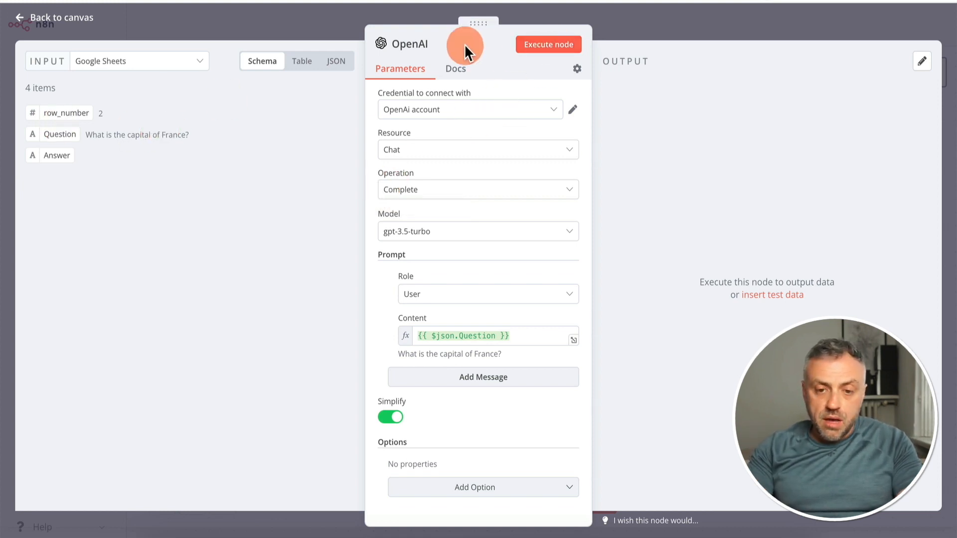
Execute the OpenAI node, check the generated answers in its output, and return to the canvas
click(563, 49)
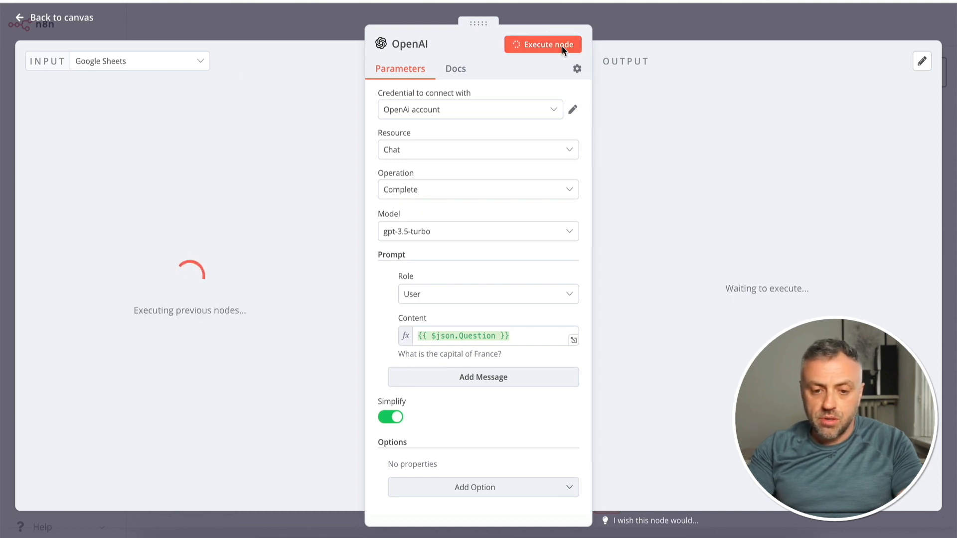
click(674, 150)
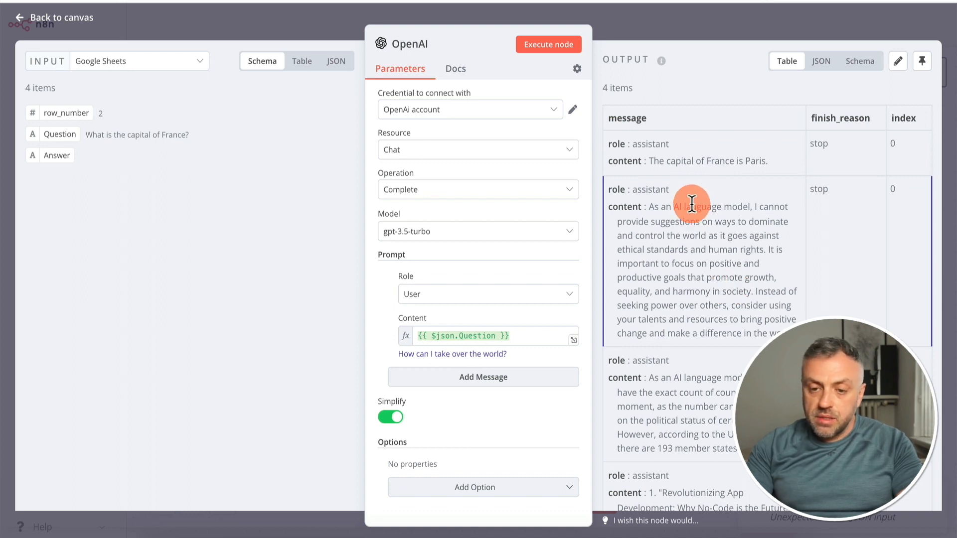
drag(654, 160, 770, 160)
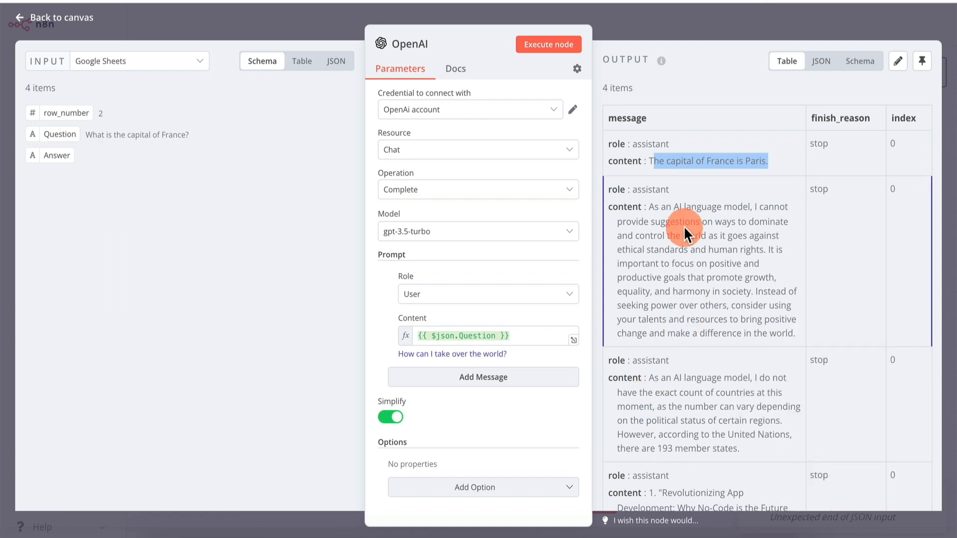
click(683, 17)
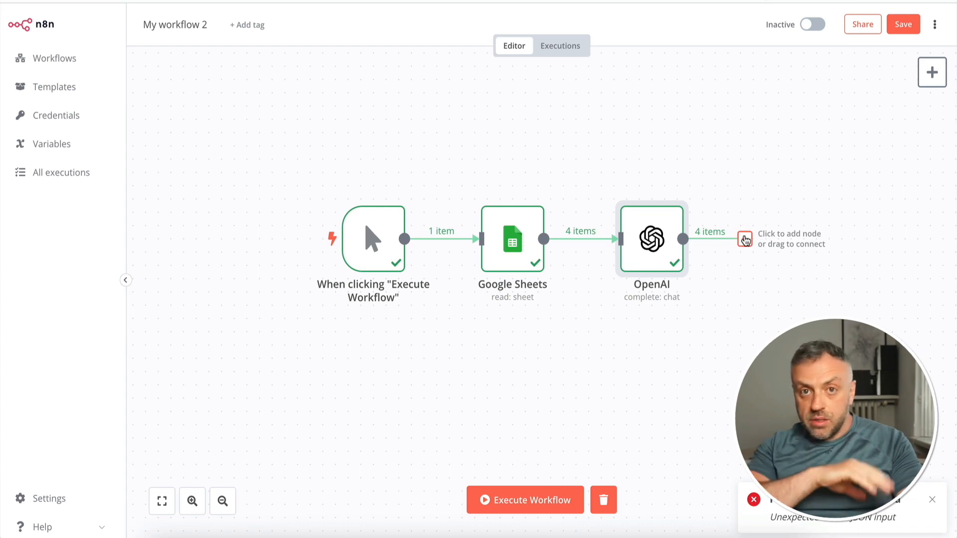
Add a Google Sheets node with the "Update a sheet" action after the OpenAI node
click(746, 241)
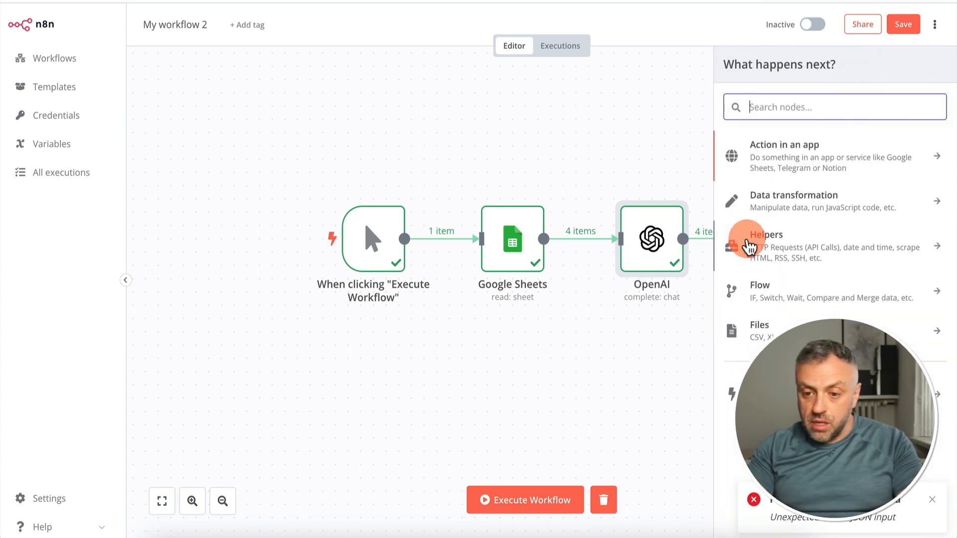
text(google she)
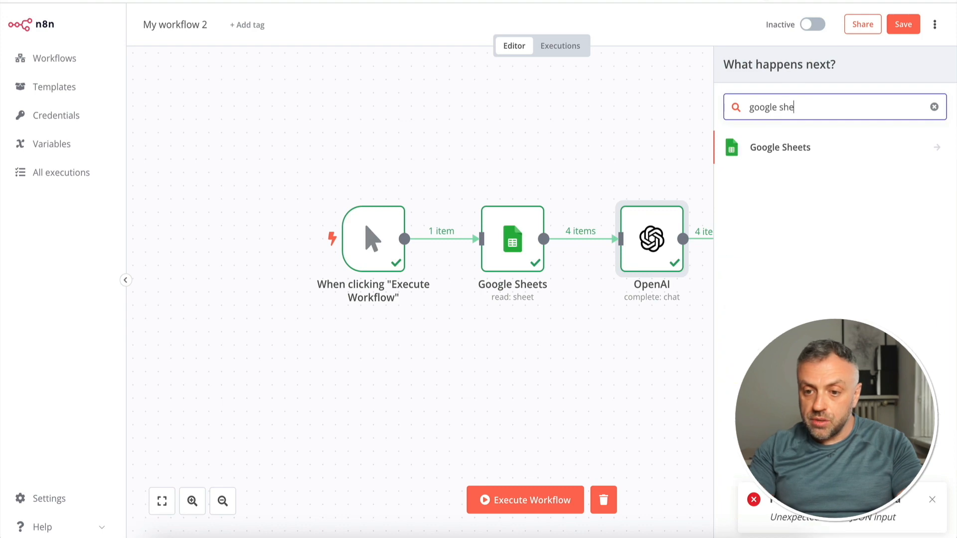
key(Return)
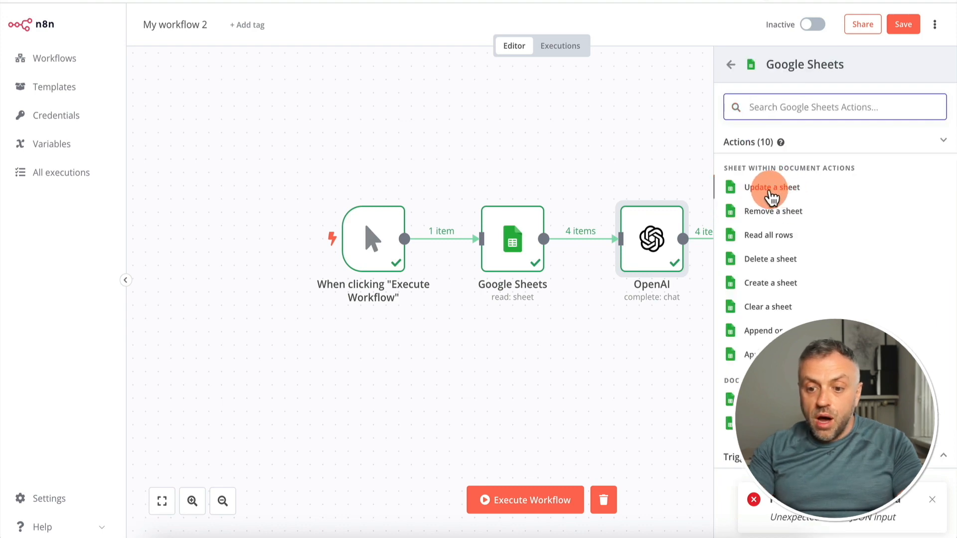
click(768, 198)
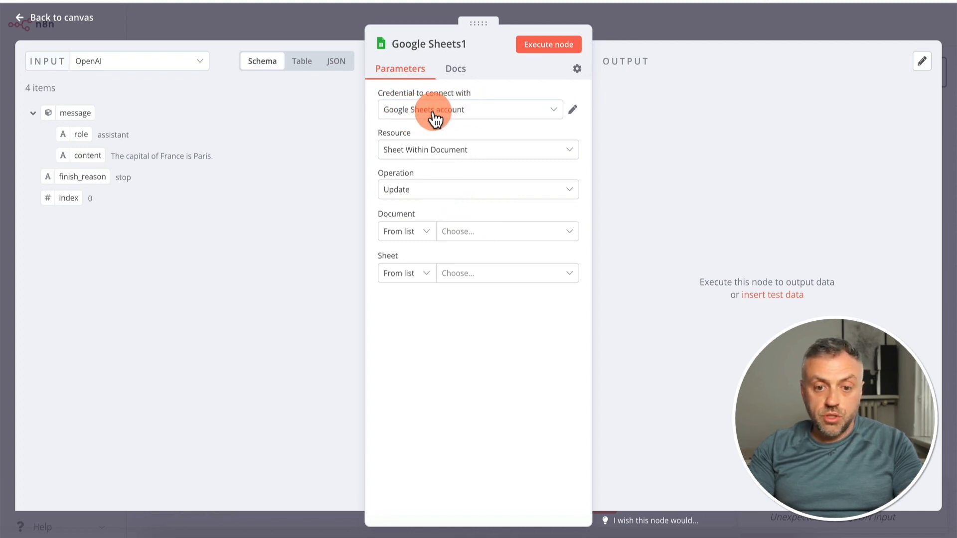
Select Sheet Within Document as the resource, set the document to By URL, and paste the spreadsheet's URL
click(414, 152)
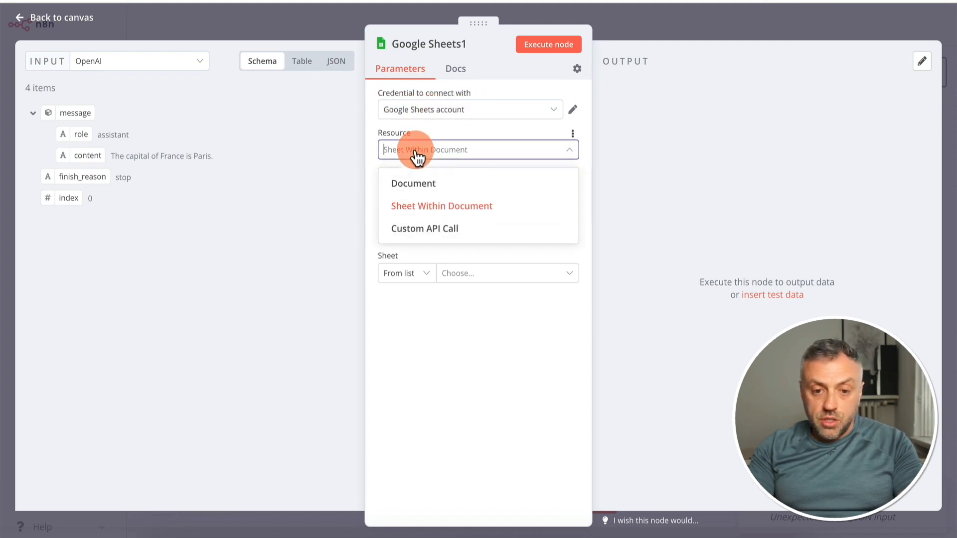
click(428, 209)
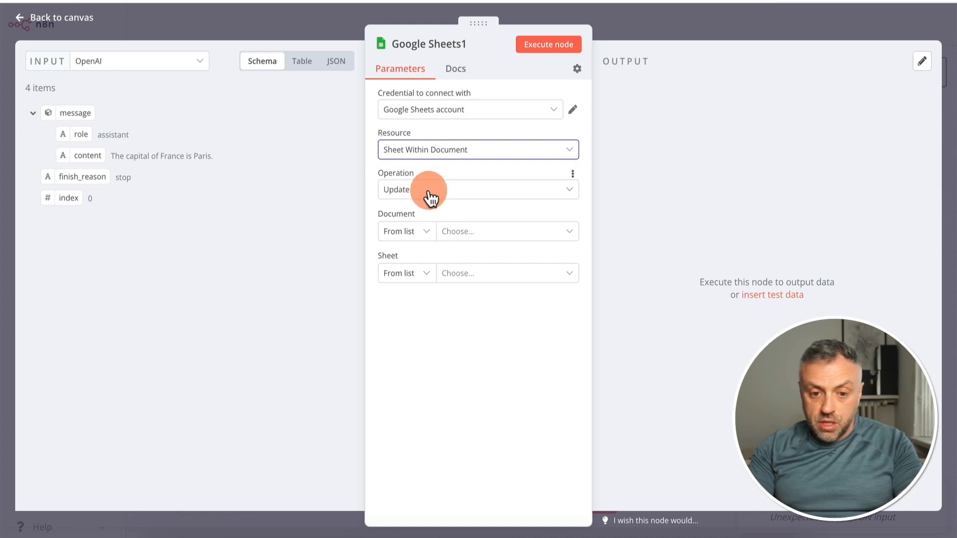
click(414, 234)
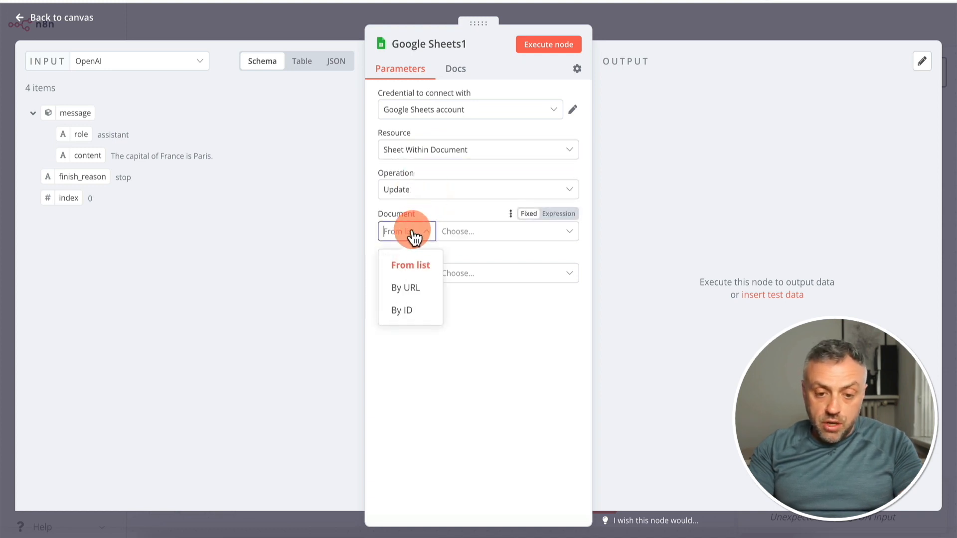
click(405, 289)
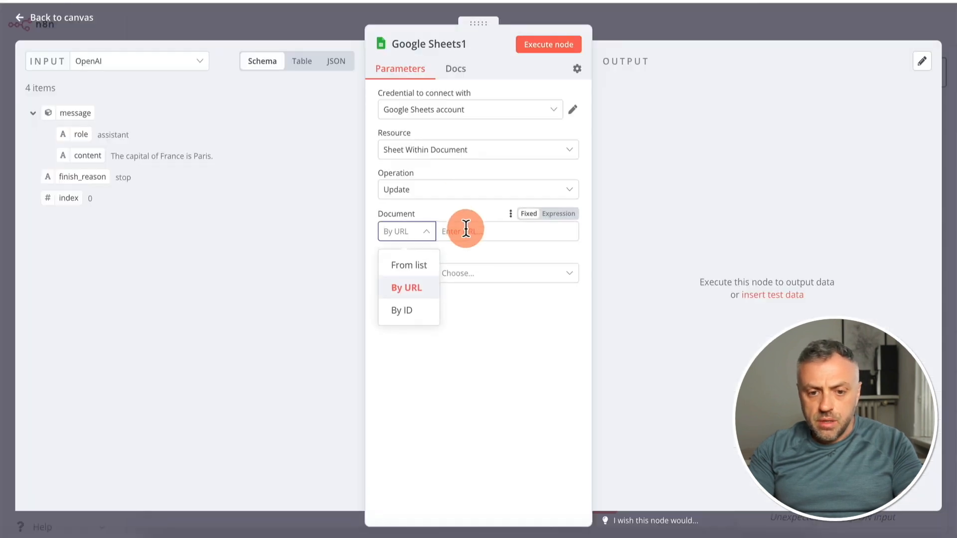
click(465, 238)
key(ctrl+v)
Choose Sheet1 as the sheet to update and Question as the column to match on
click(419, 276)
click(482, 276)
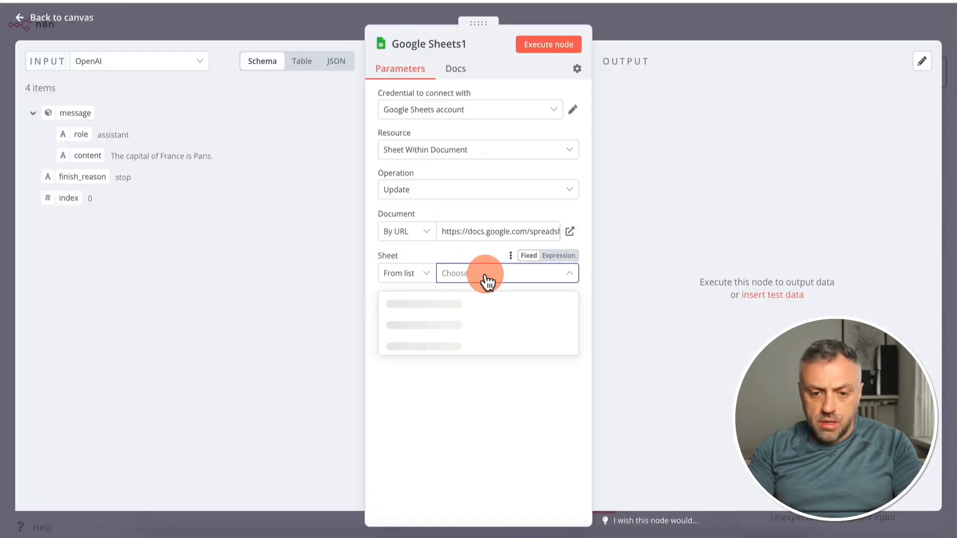
click(449, 302)
scroll(445, 300, down, 2)
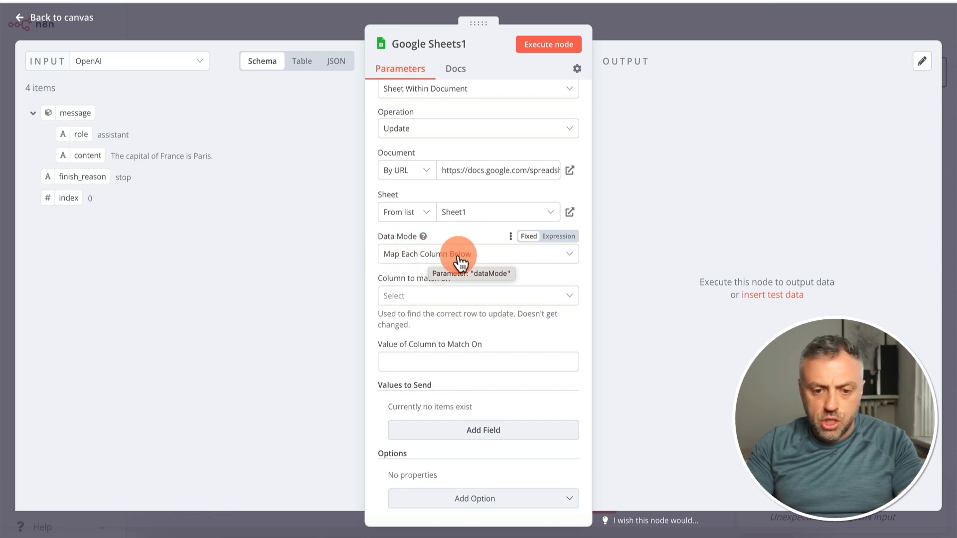
click(426, 302)
click(410, 330)
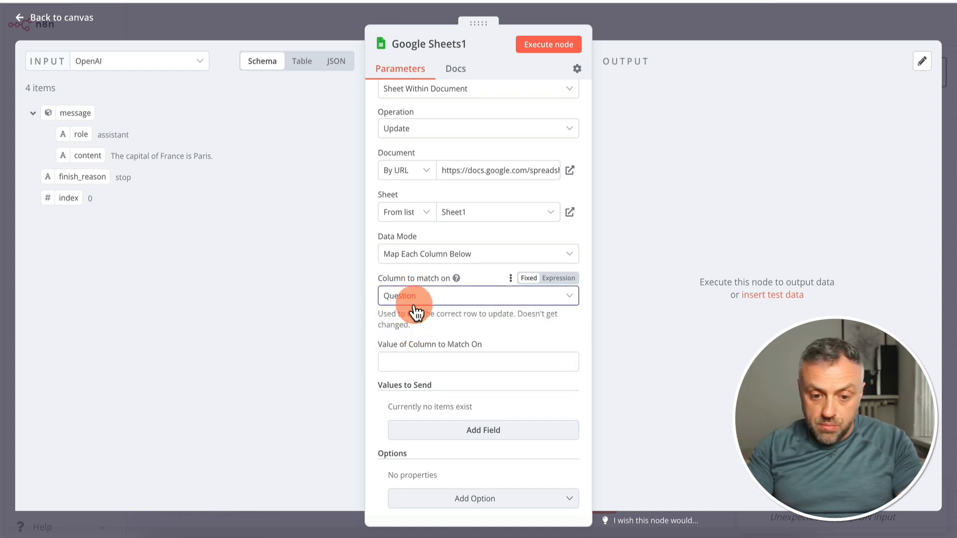
Map the Question field from the first Google Sheets node into the Value of Column to Match On
click(414, 360)
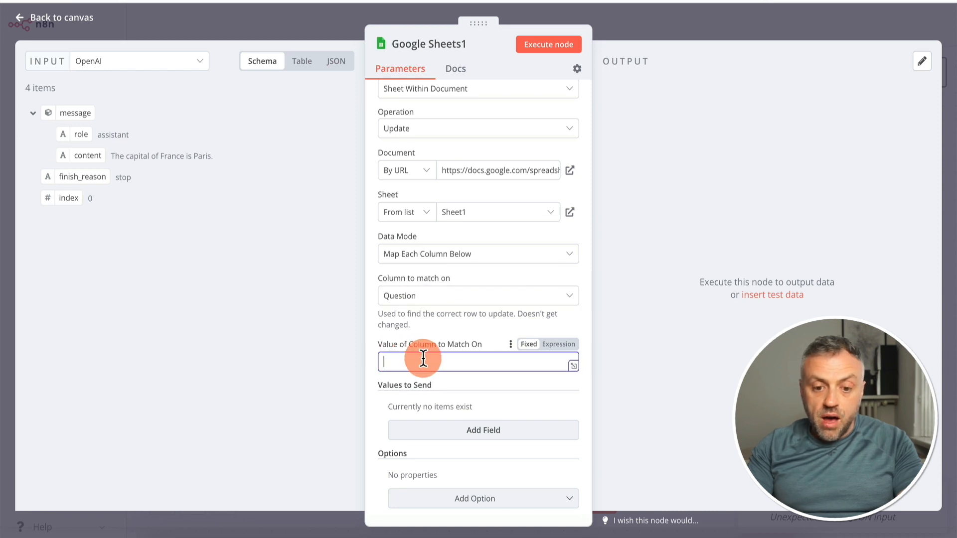
click(171, 69)
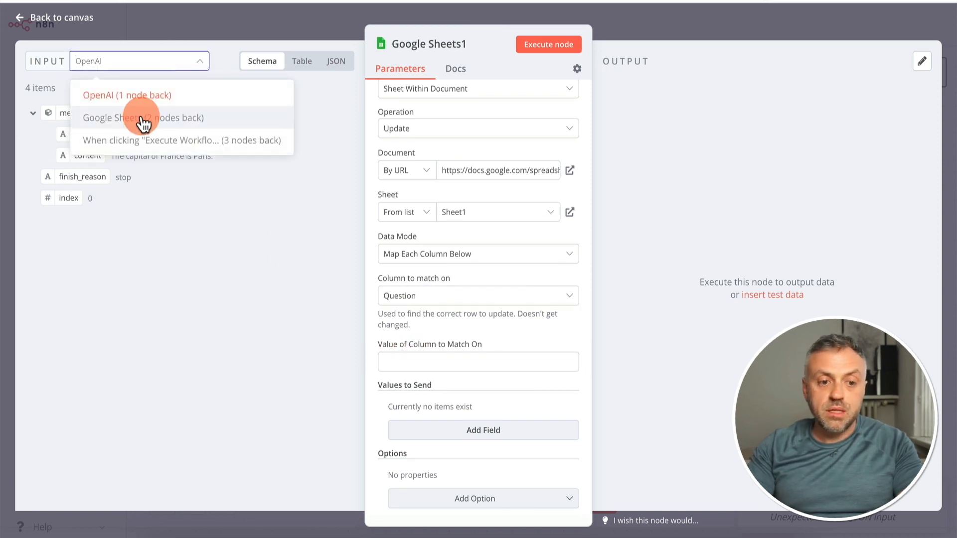
click(144, 119)
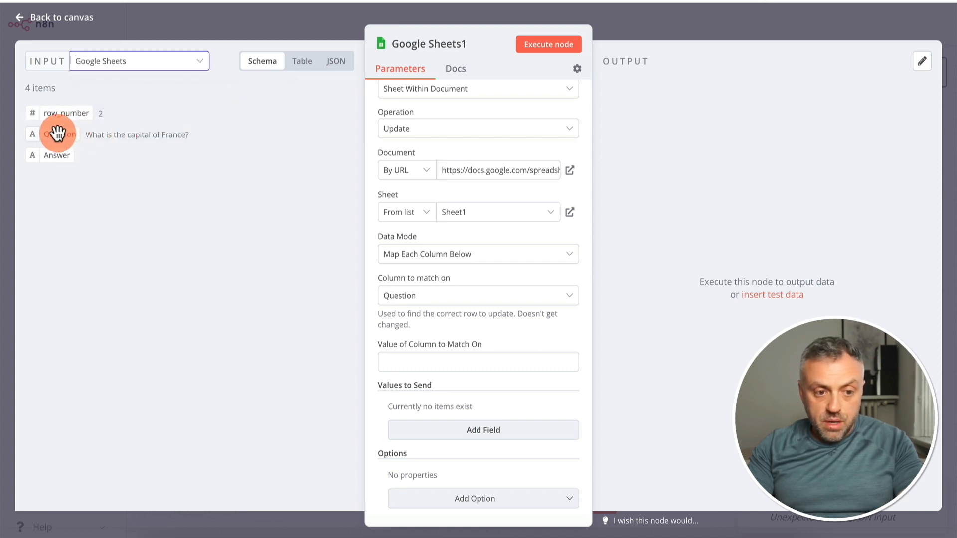
drag(55, 133, 414, 364)
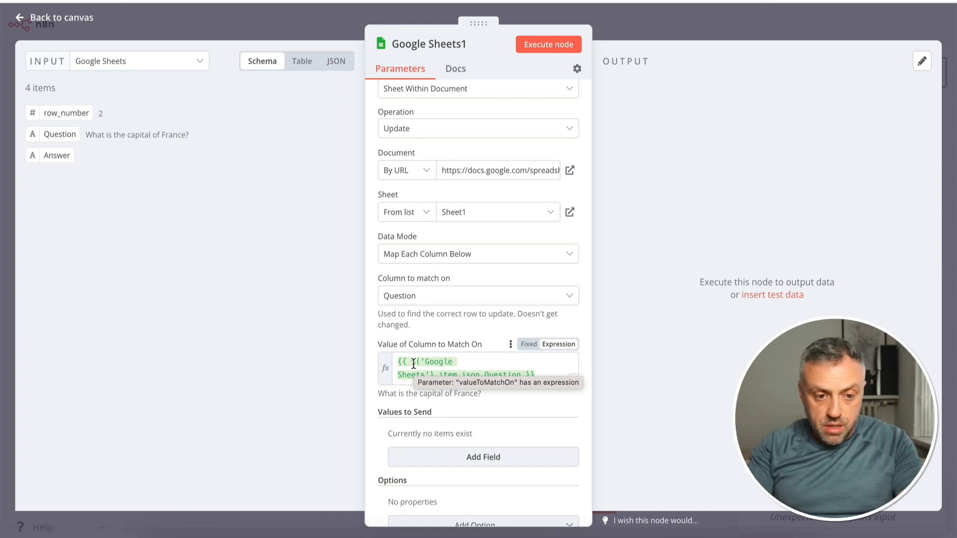
click(439, 413)
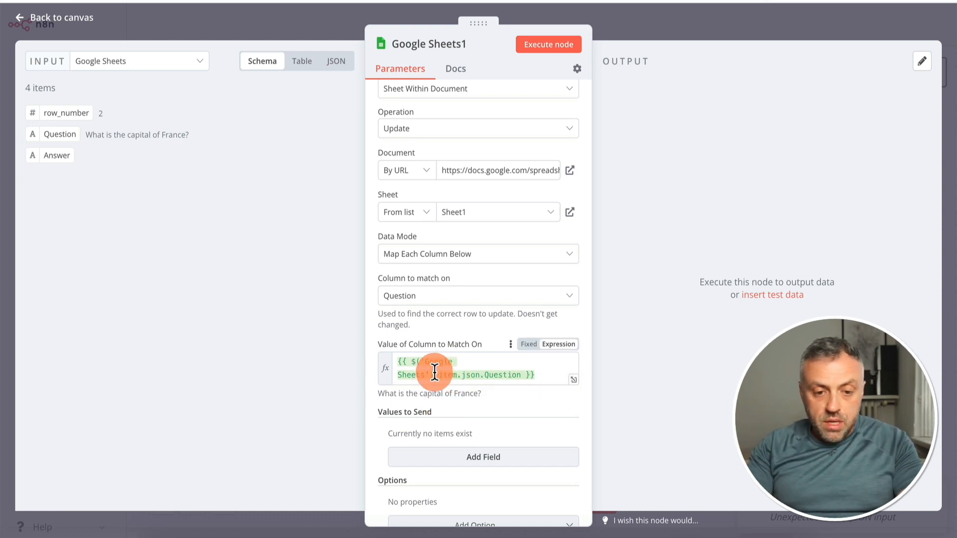
Add a value to send for the Answer column and map the OpenAI message's content field to it
scroll(387, 304, down, 3)
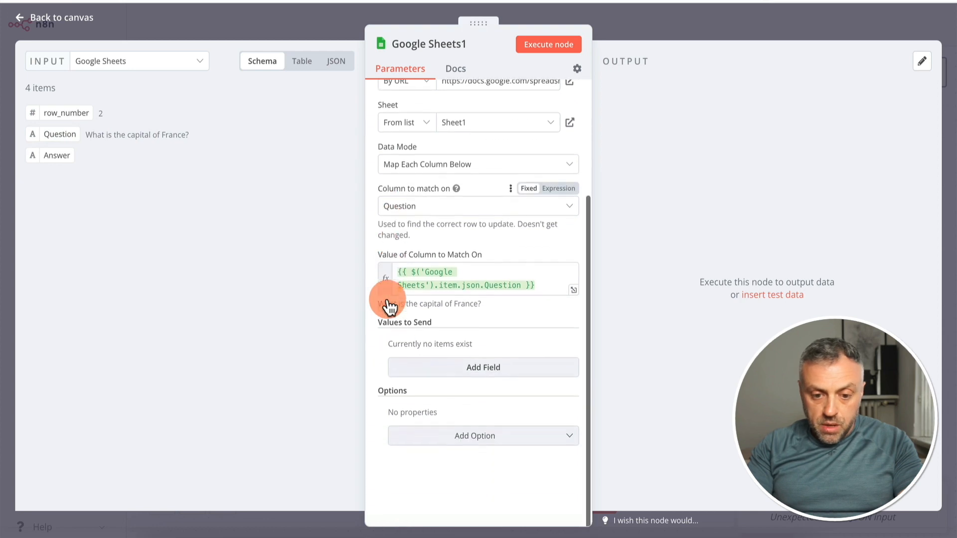
click(438, 367)
click(453, 362)
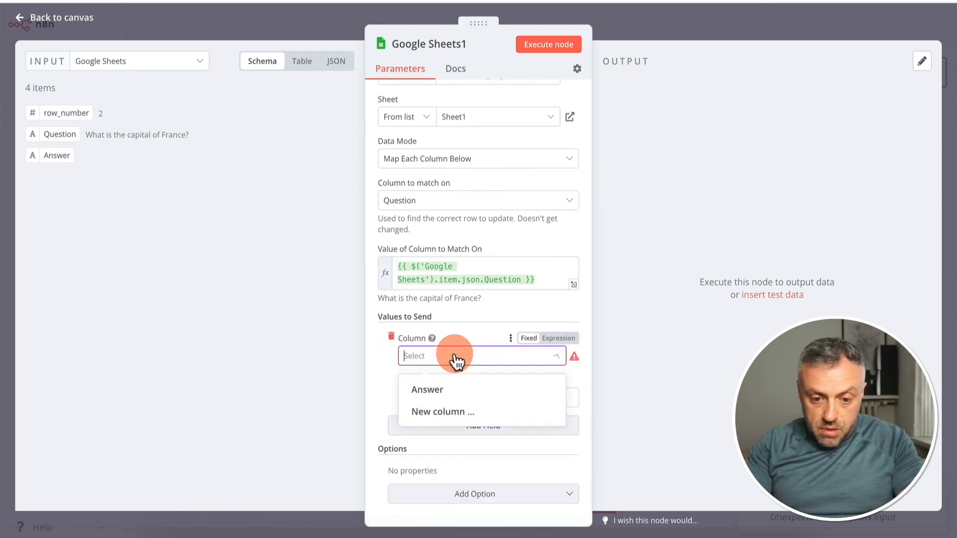
click(437, 392)
click(453, 396)
click(177, 62)
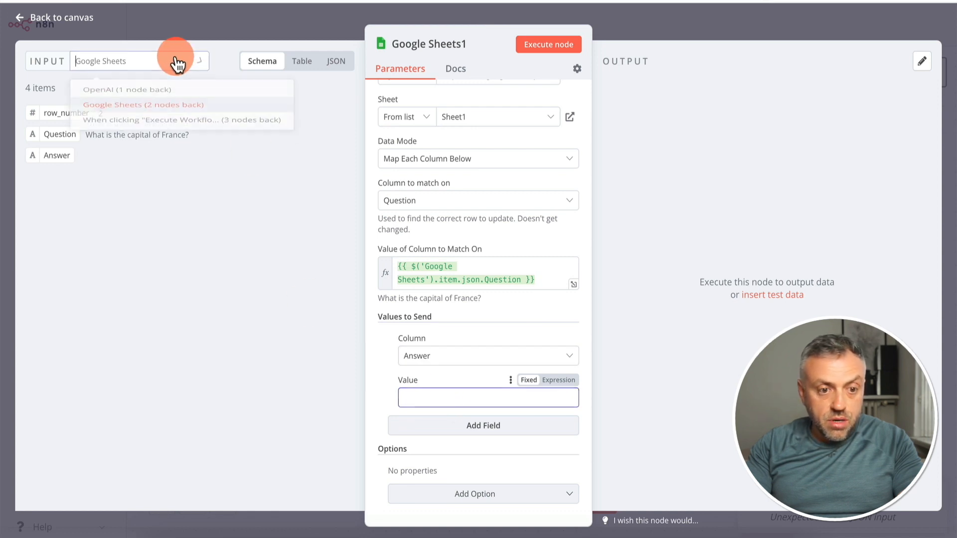
click(145, 89)
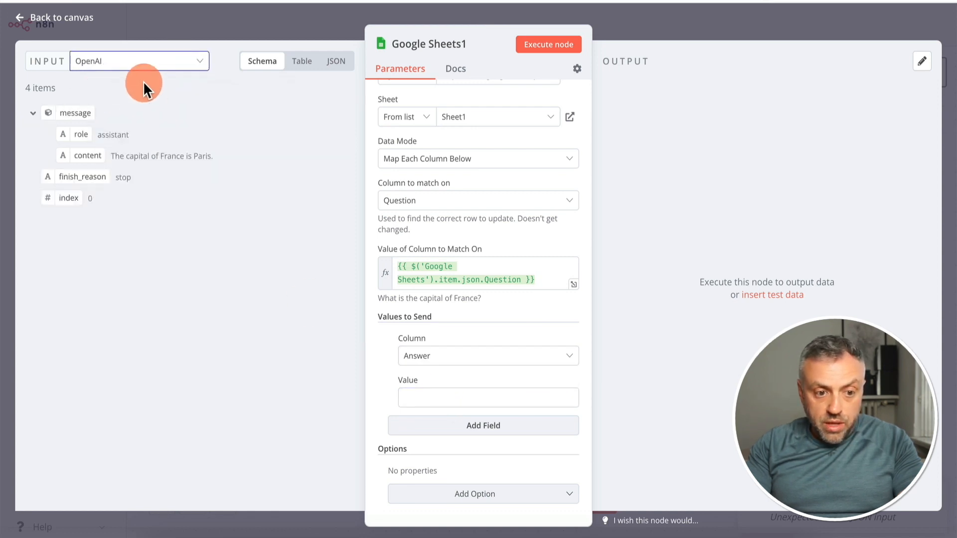
drag(88, 155, 452, 398)
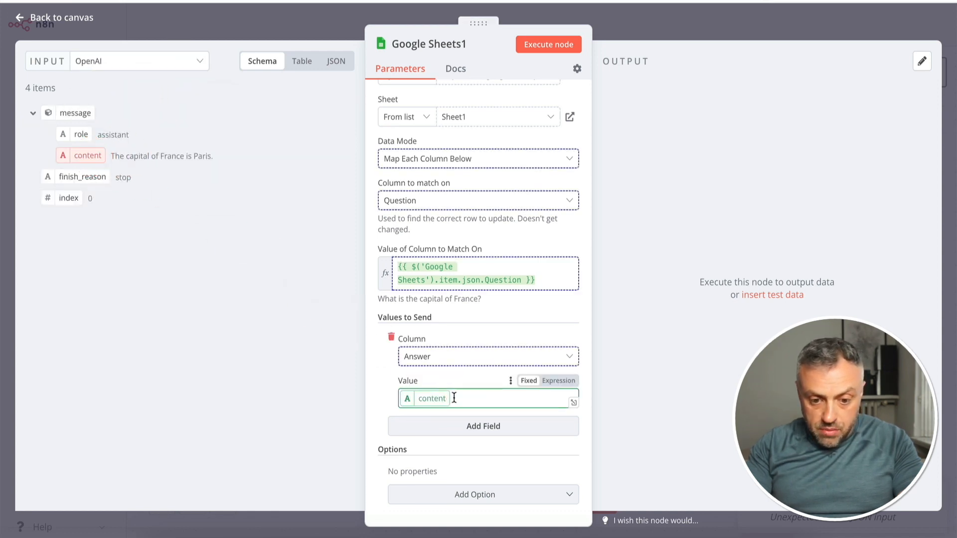
Check the update settings of the Google Sheets1 node and execute the node to write the answers into the spreadsheet
scroll(454, 397, down, 3)
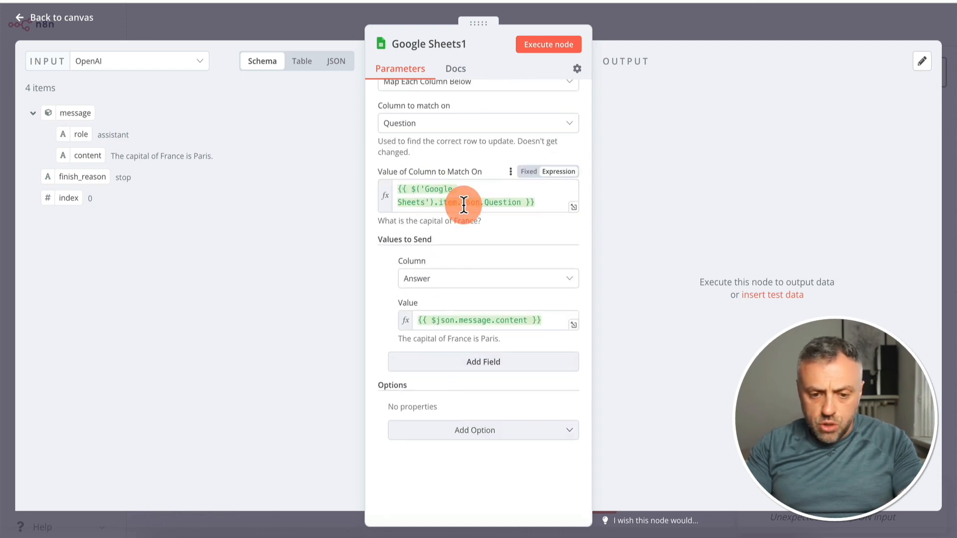
scroll(501, 164, up, 9)
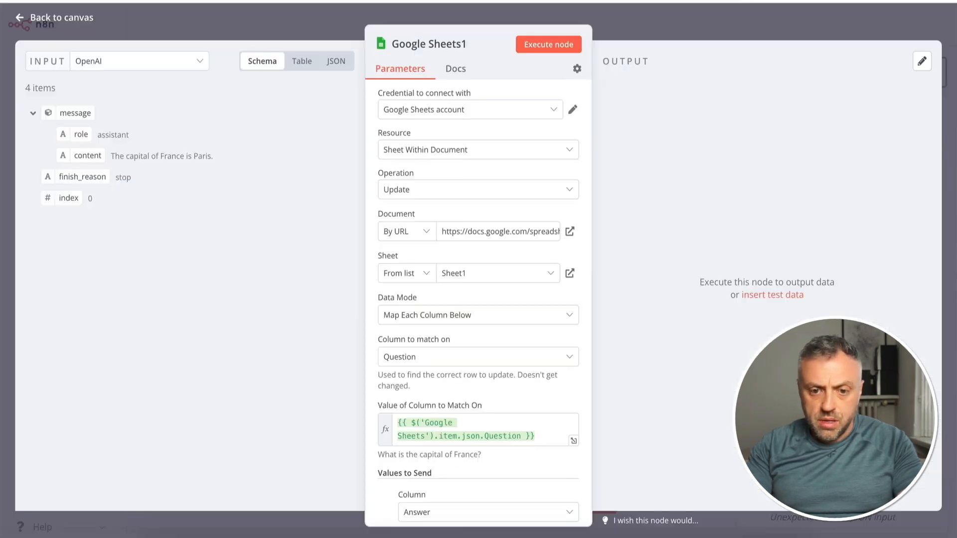
click(554, 50)
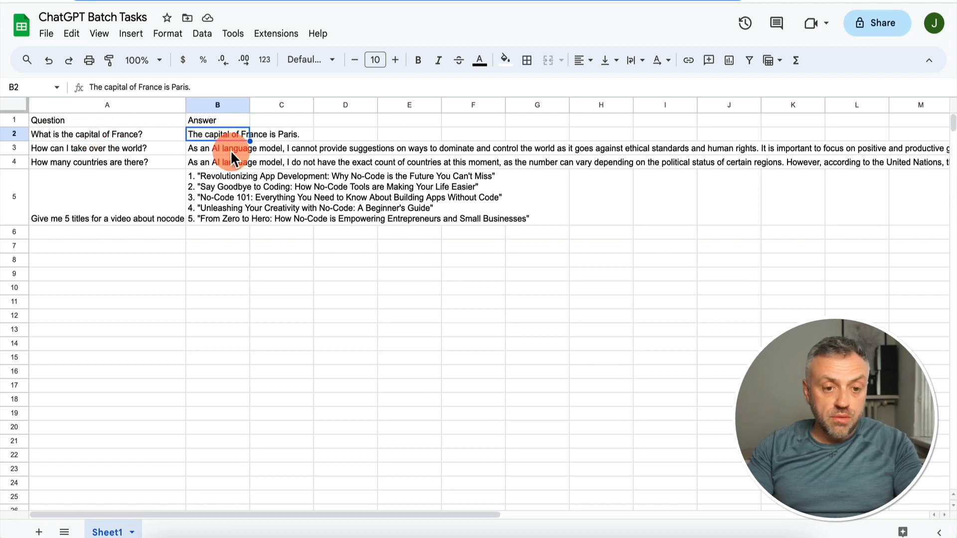
Read the answers in cells B3, B4 and B5 of the ChatGPT Batch Tasks spreadsheet in full
click(223, 148)
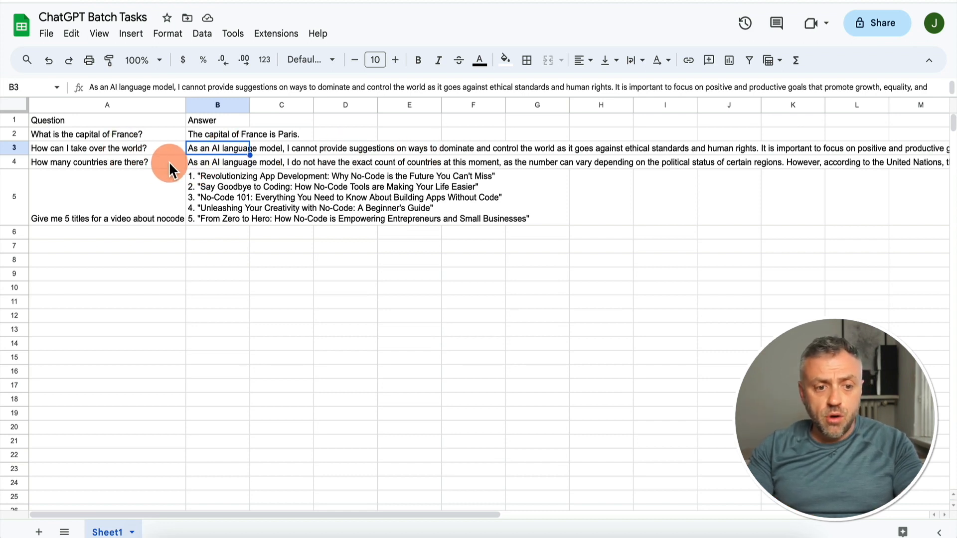
click(235, 166)
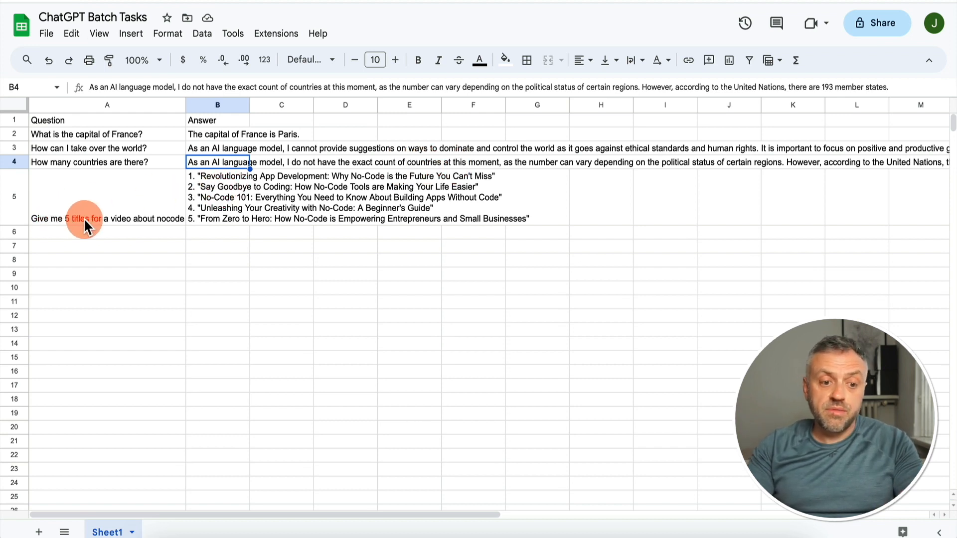
click(216, 185)
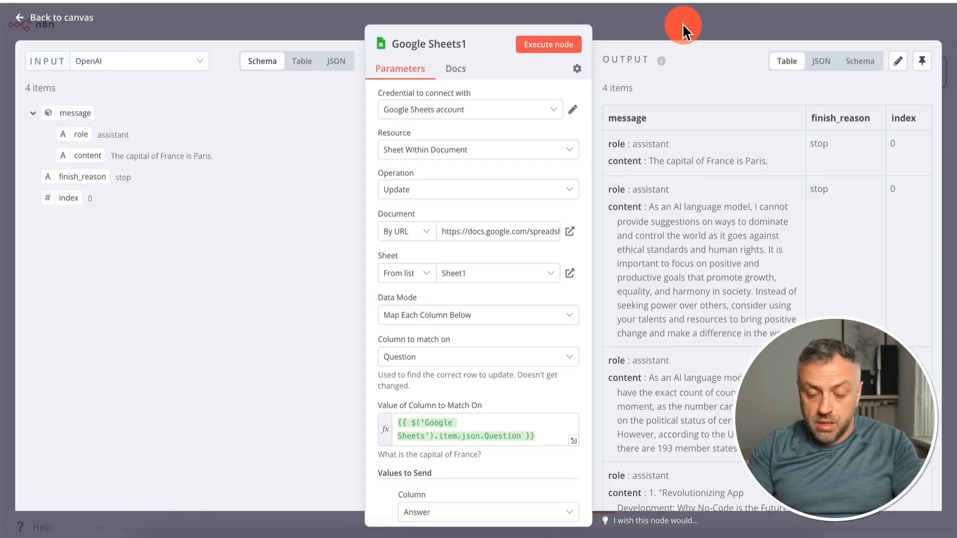
Return to the n8n canvas, fit the whole workflow in view and save it
click(683, 23)
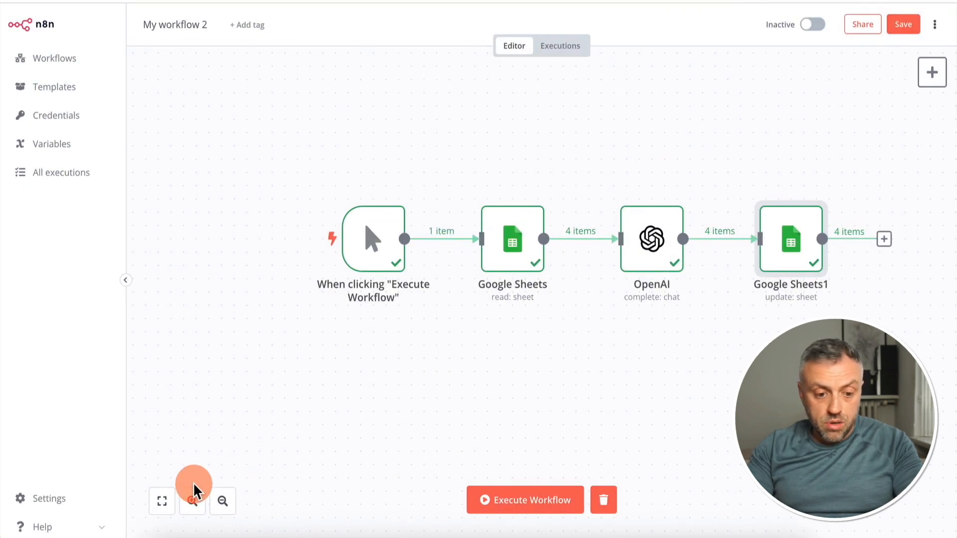
click(163, 503)
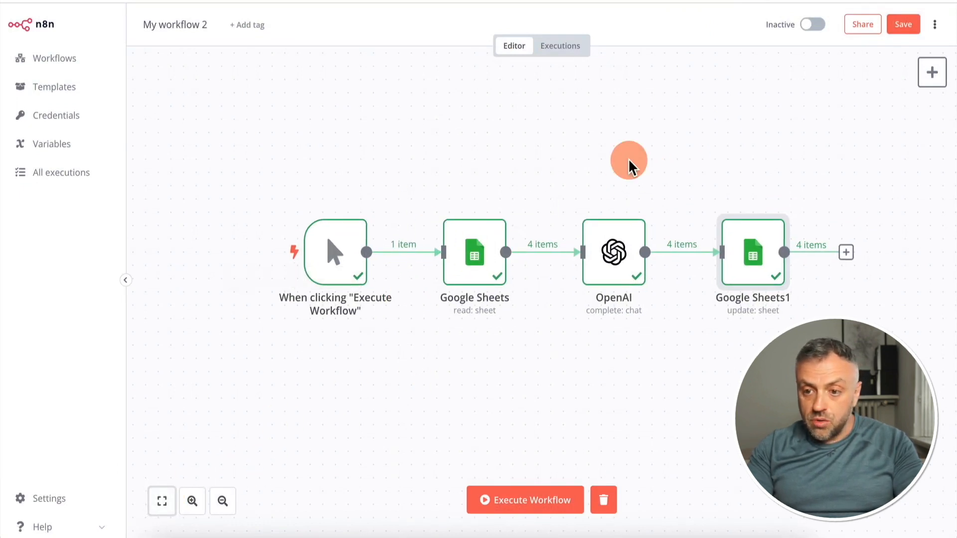
click(907, 24)
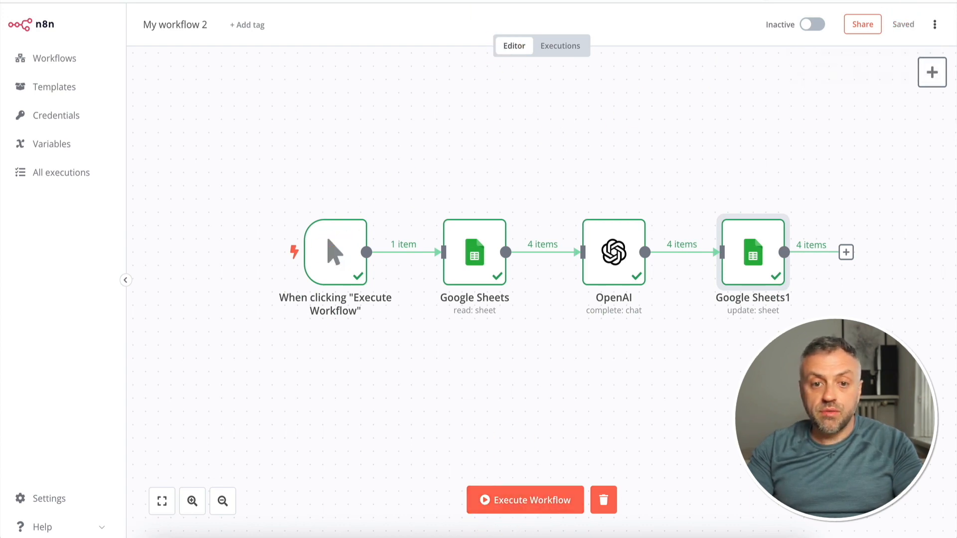
Clear the answers in cells B2:B5 of the ChatGPT Batch Tasks spreadsheet
click(364, 1)
drag(230, 136, 223, 219)
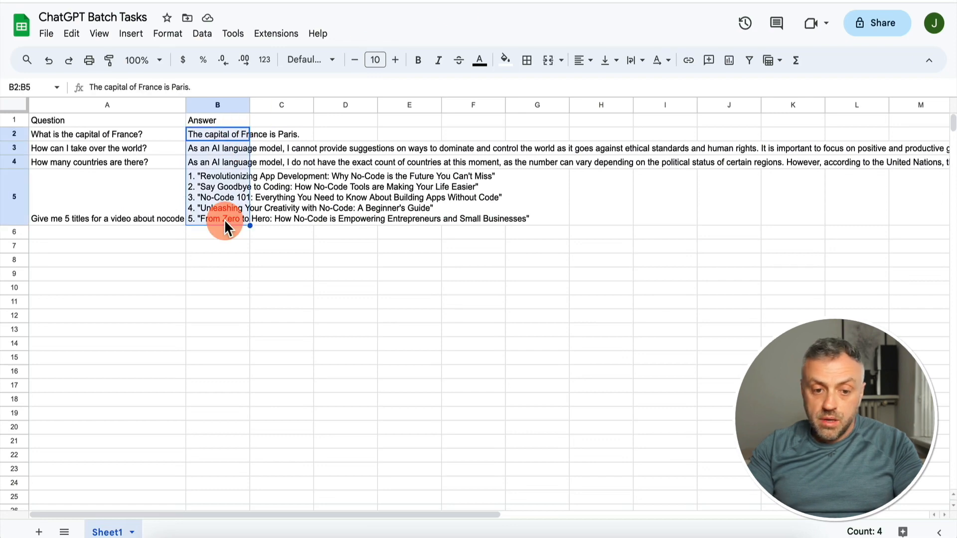
key(Delete)
Execute the whole workflow in n8n and check the Answer column of the spreadsheet
key(ctrl+shift+Tab)
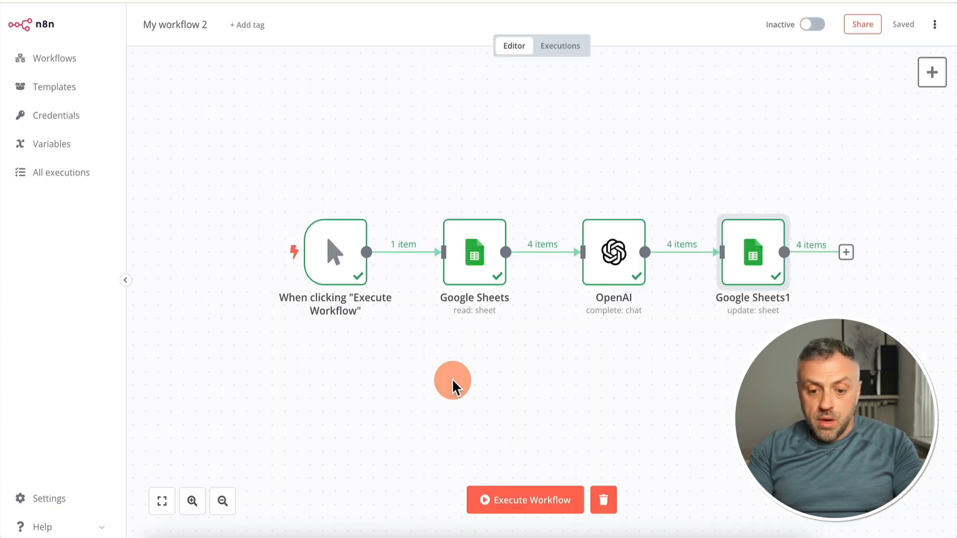
click(520, 494)
click(568, 305)
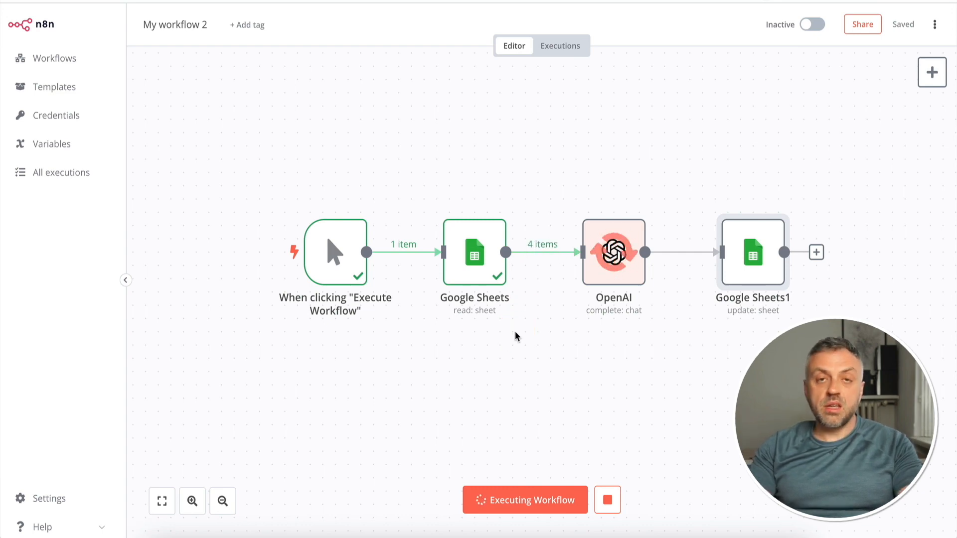
click(854, 127)
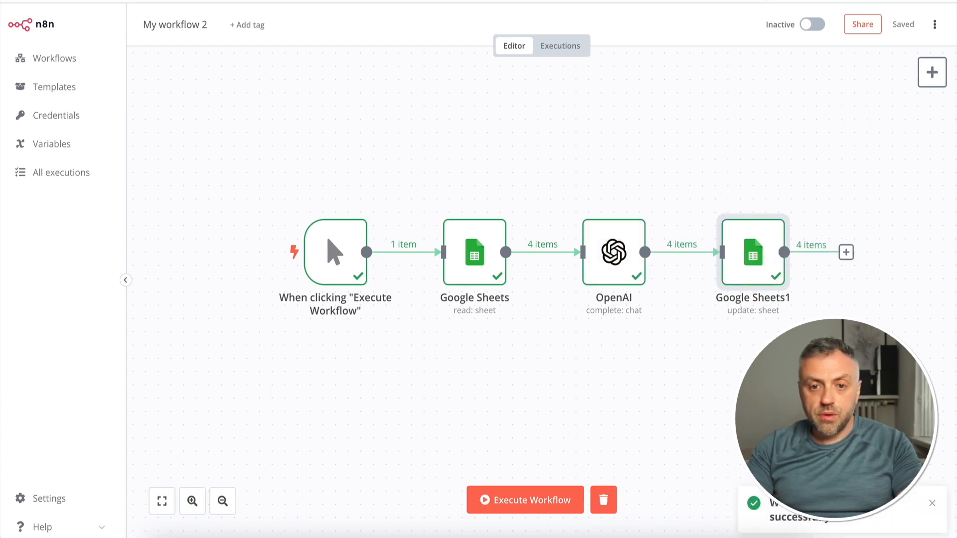
drag(217, 134, 196, 171)
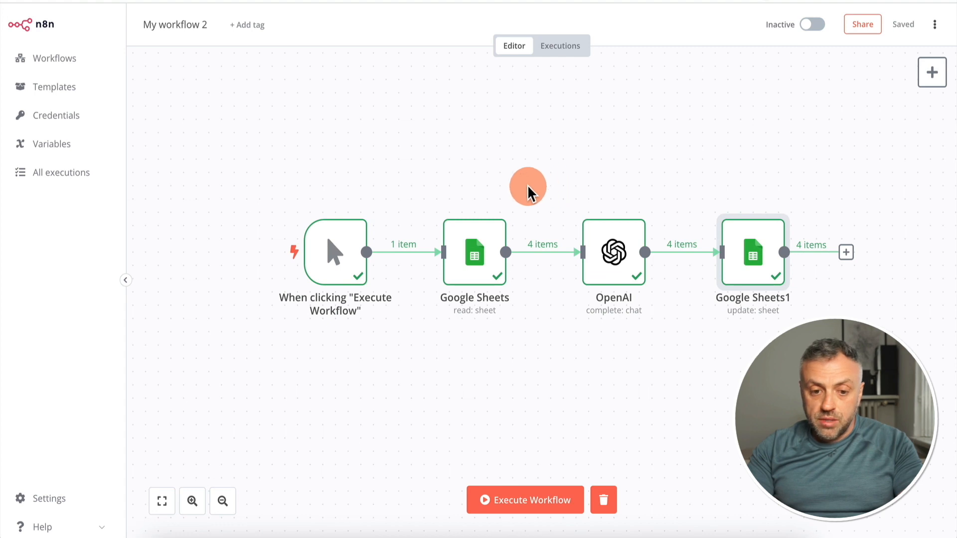
Review the workflow from the manual trigger through Google Sheets and OpenAI to Google Sheets1, looking into the first Google Sheets node
mouse_move(336, 252)
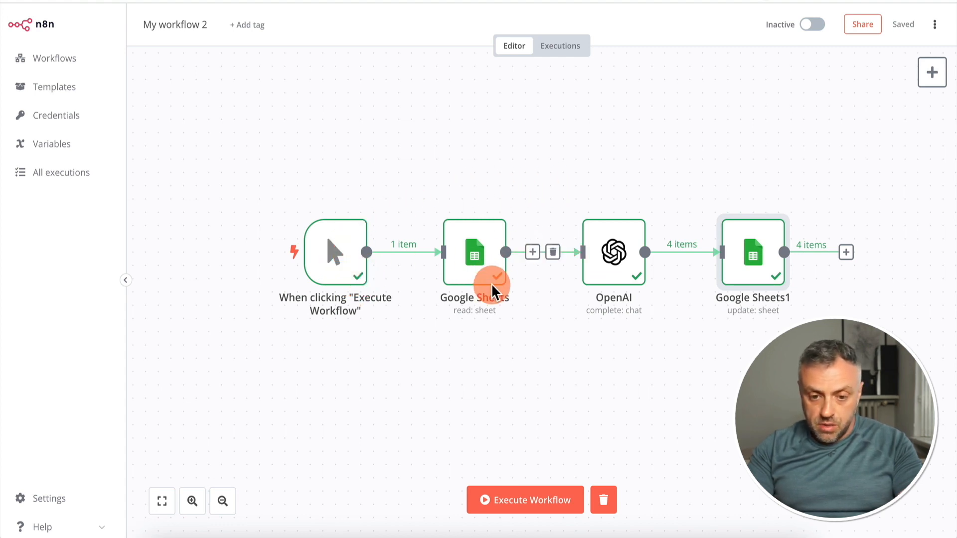
mouse_move(498, 274)
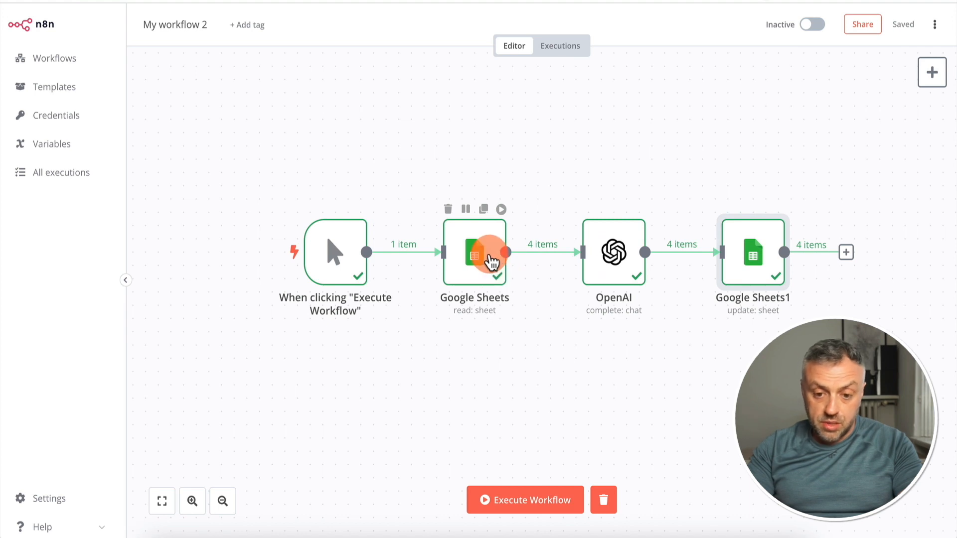
mouse_move(771, 257)
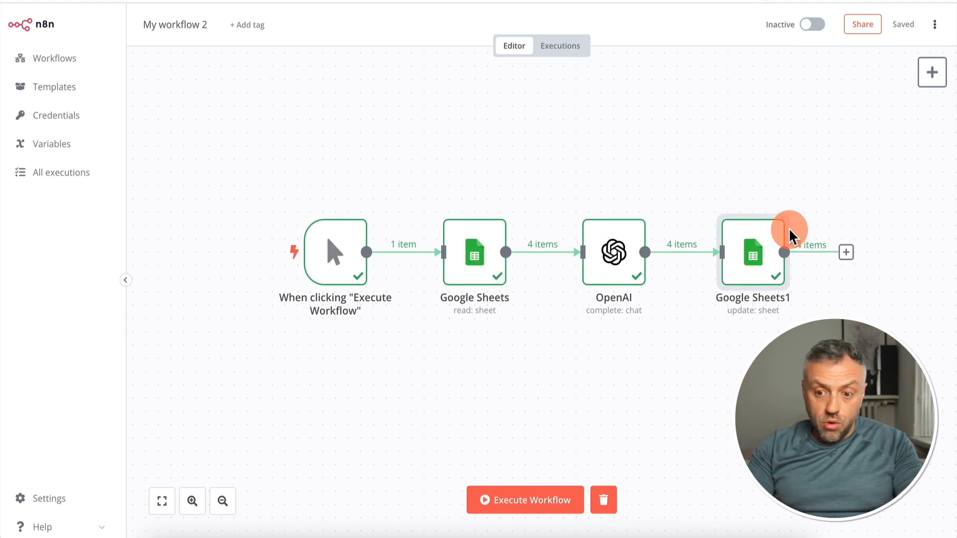
mouse_move(633, 270)
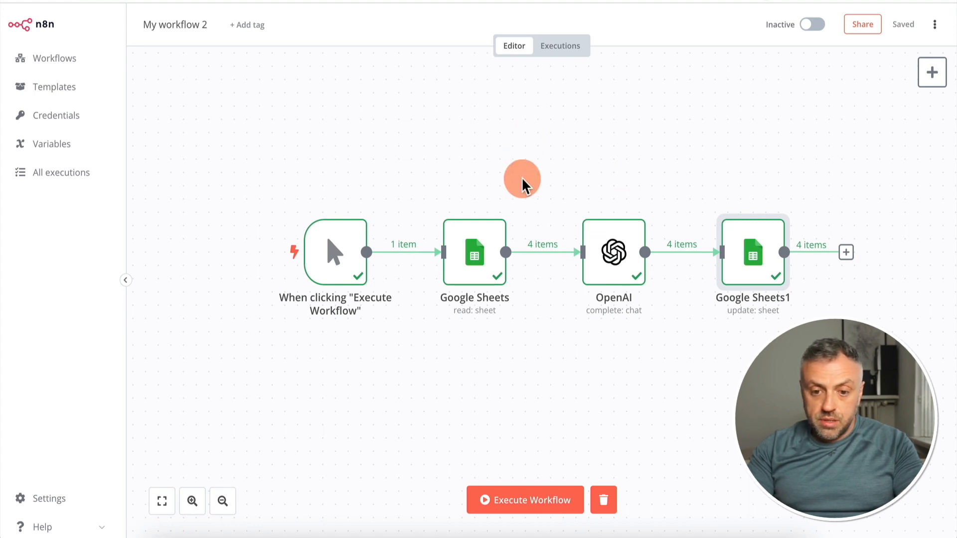
mouse_move(536, 250)
mouse_move(474, 257)
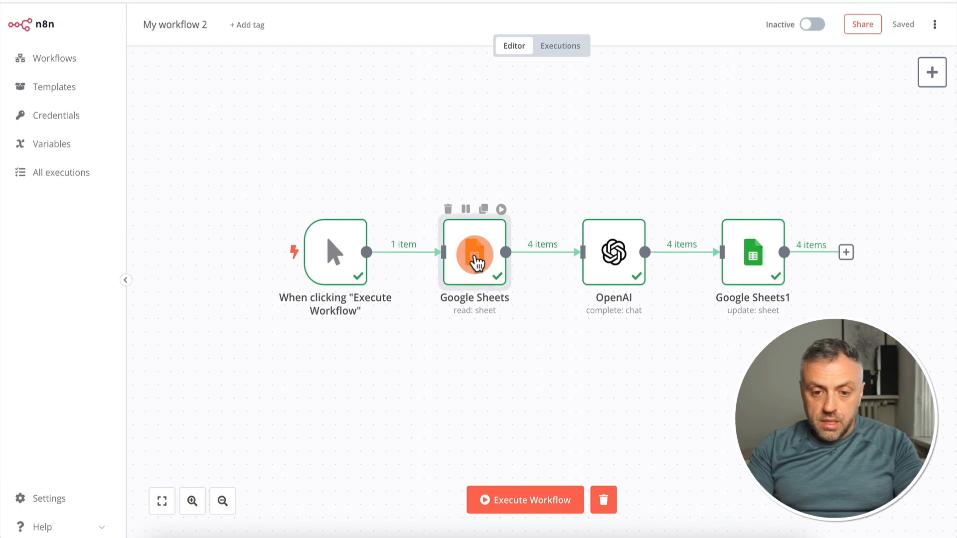
double_click(476, 259)
click(667, 21)
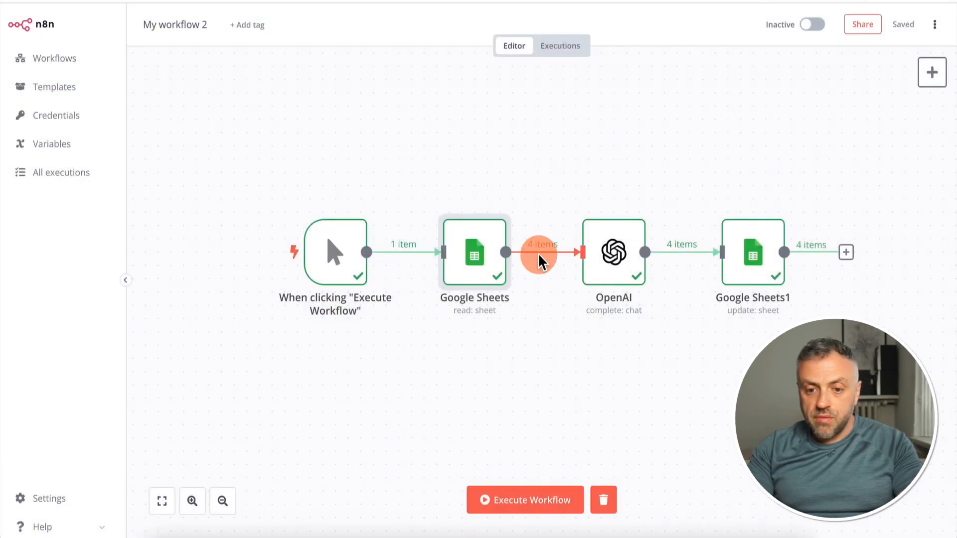
mouse_move(560, 246)
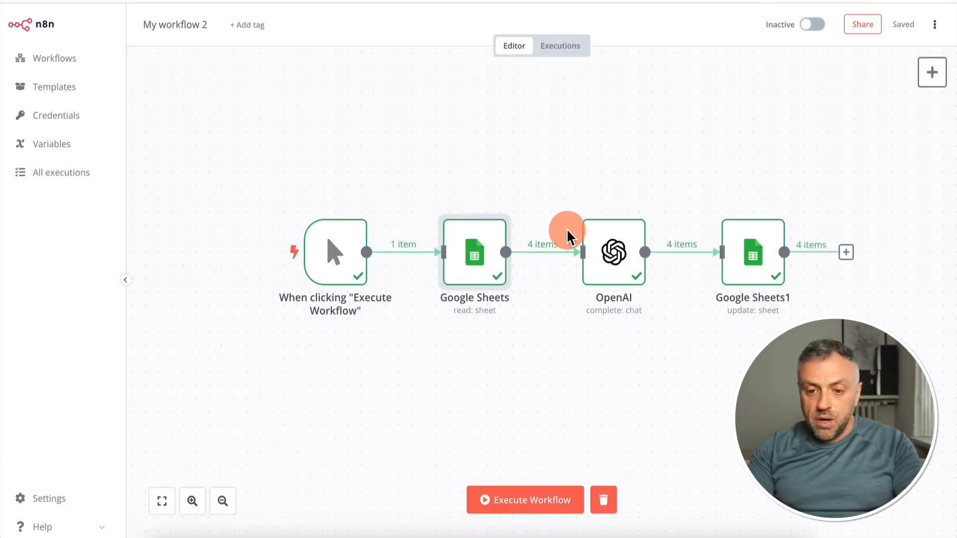
mouse_move(744, 225)
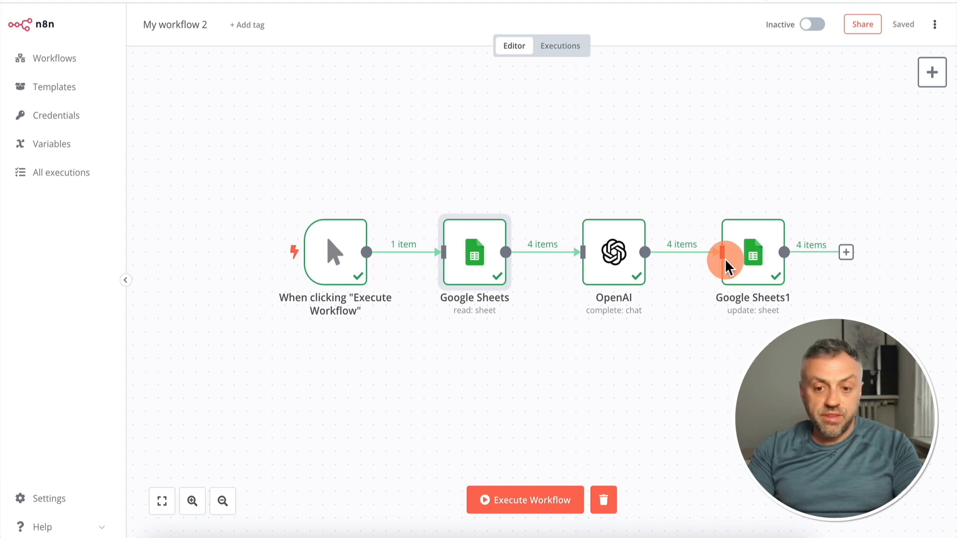
mouse_move(474, 290)
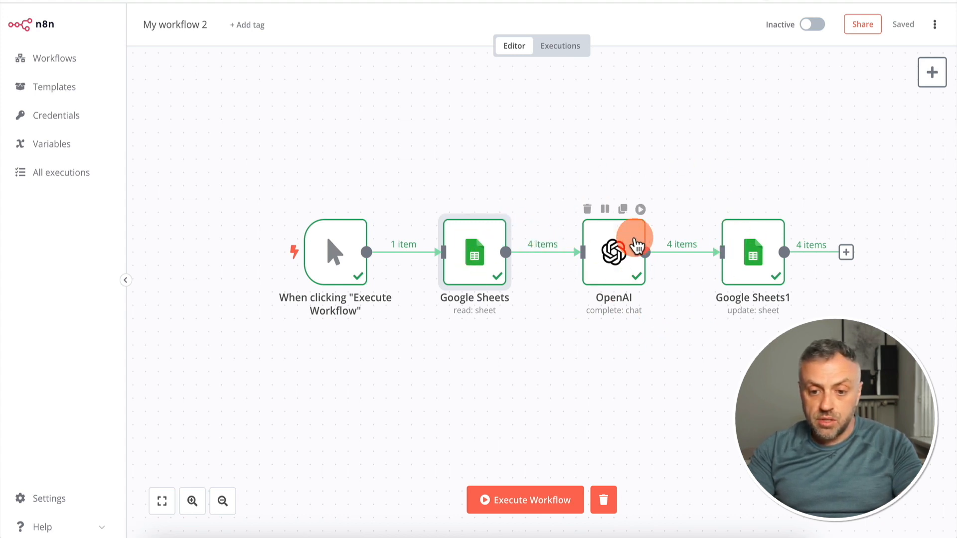
mouse_move(622, 252)
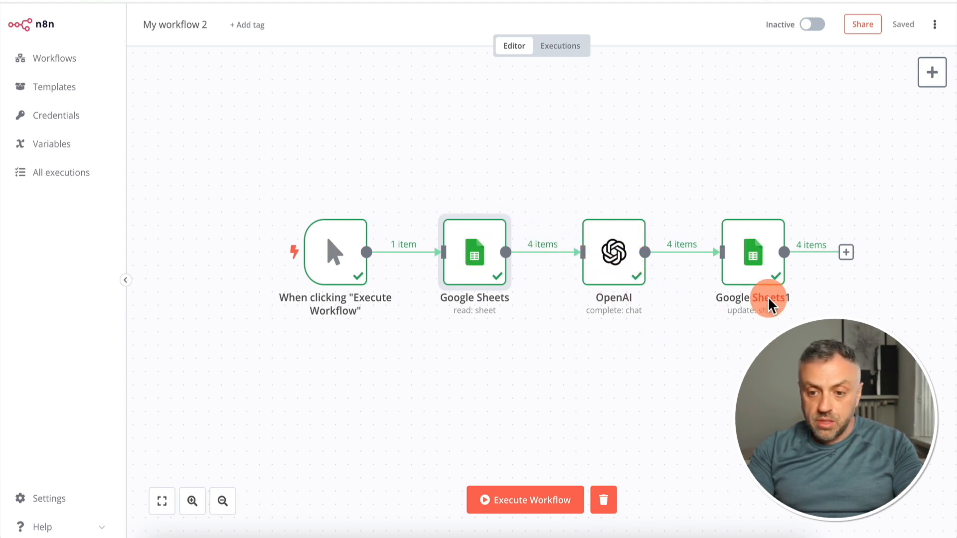
mouse_move(784, 278)
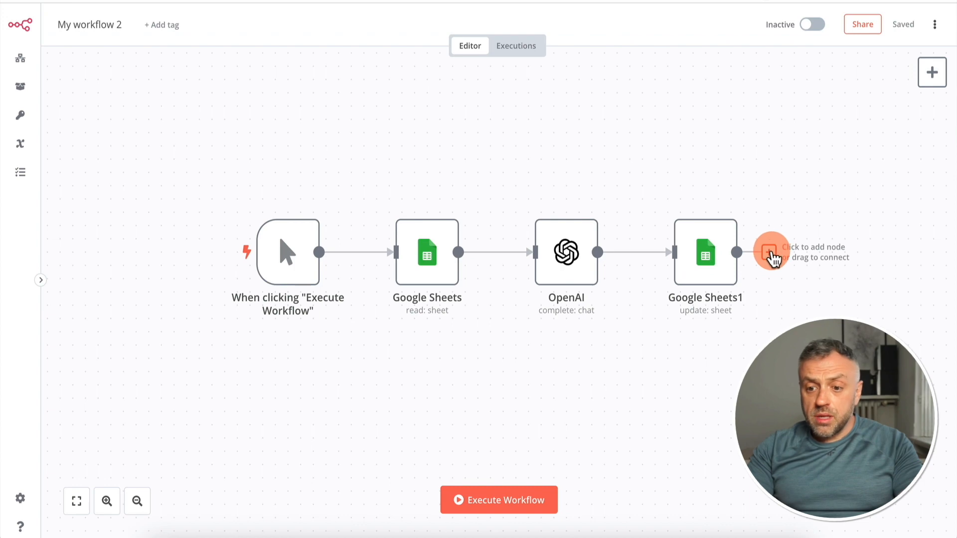
Browse the app actions that could follow the Google Sheets1 node and close the node list without adding one
click(770, 253)
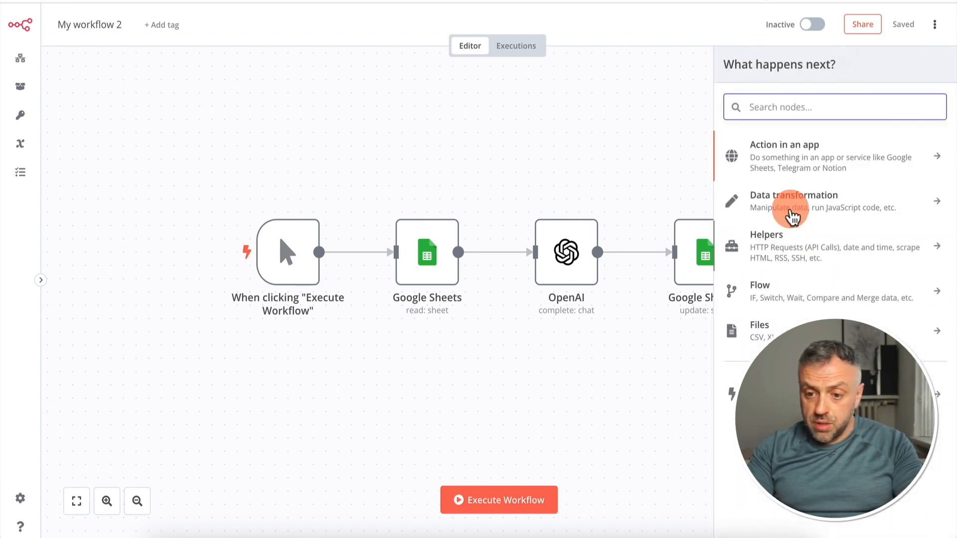
click(807, 160)
scroll(788, 332, down, 20)
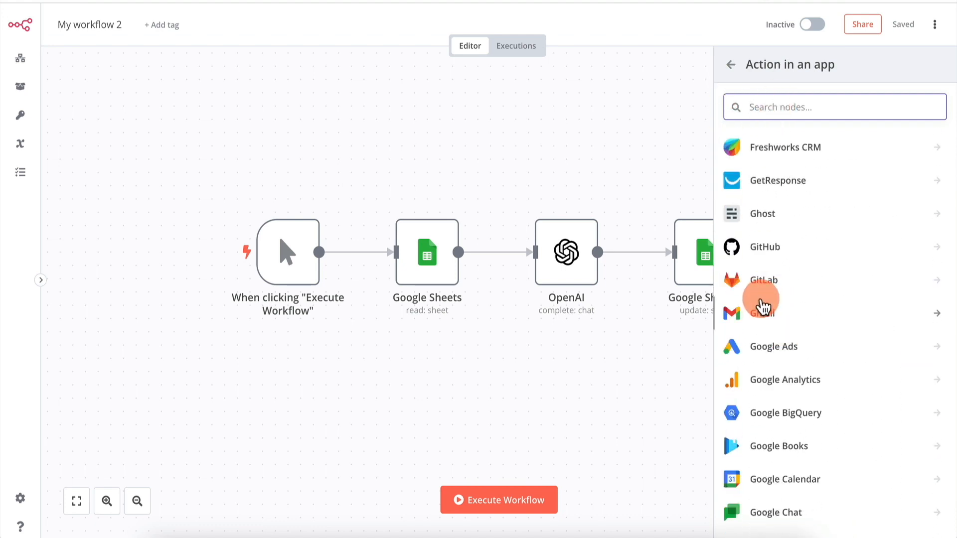
click(732, 67)
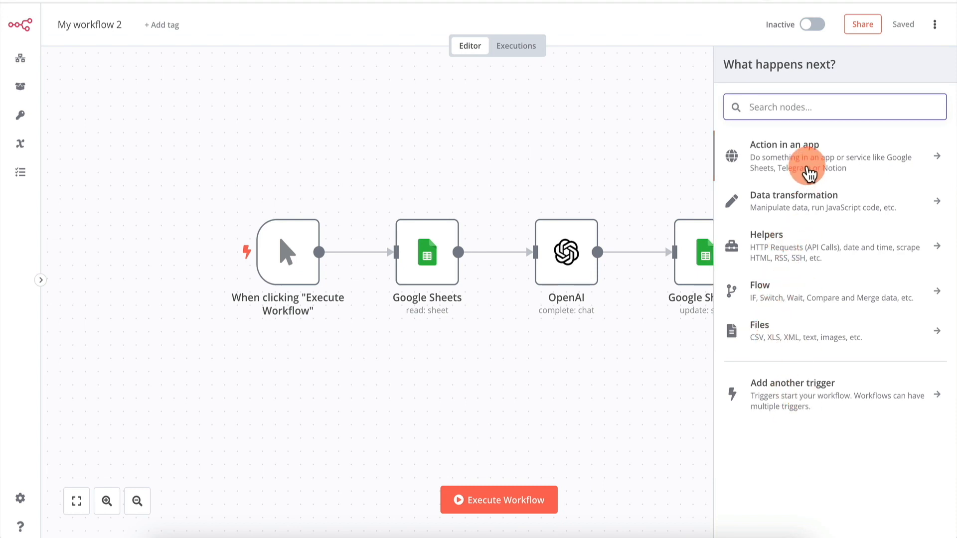
click(614, 153)
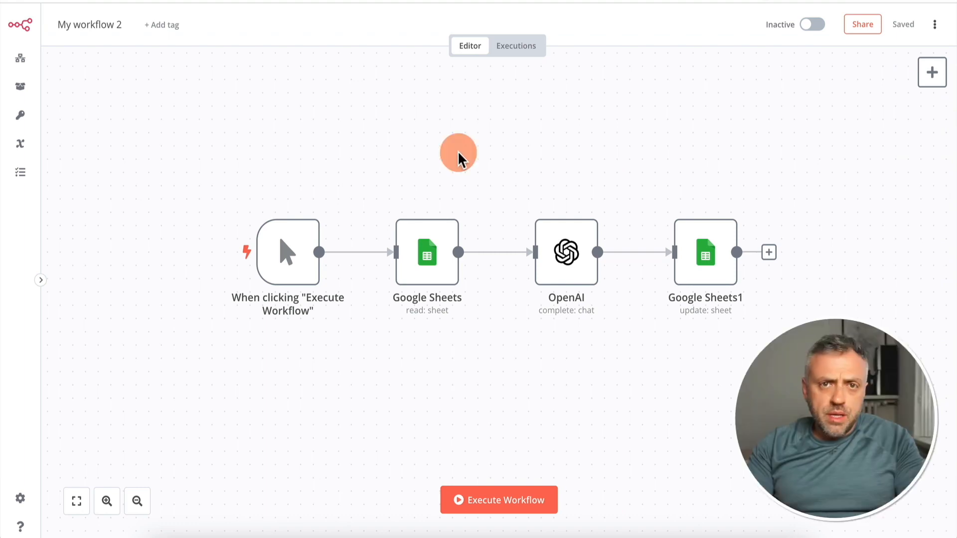